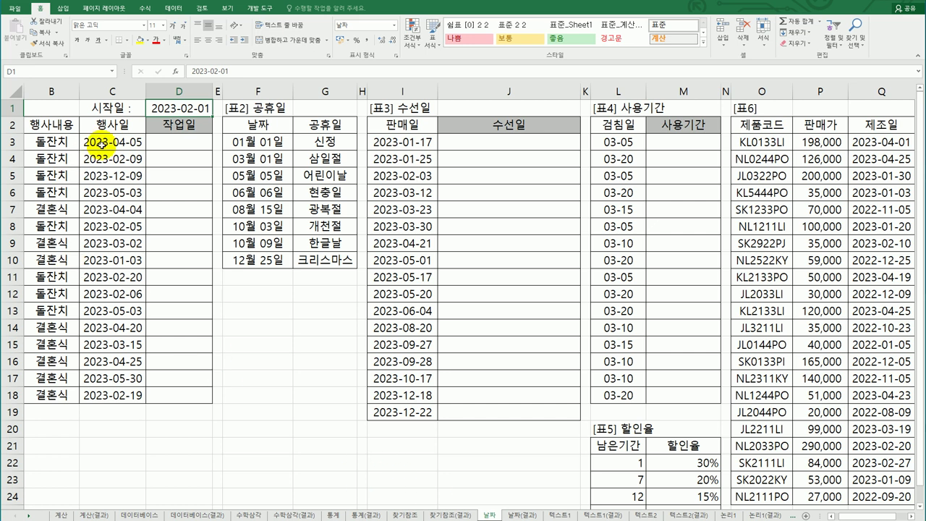
- Review the event dates in C3:C18, the holiday table in F3:G10 and the start date in D1
left_click(100, 143)
left_click_drag(105, 162, 108, 393)
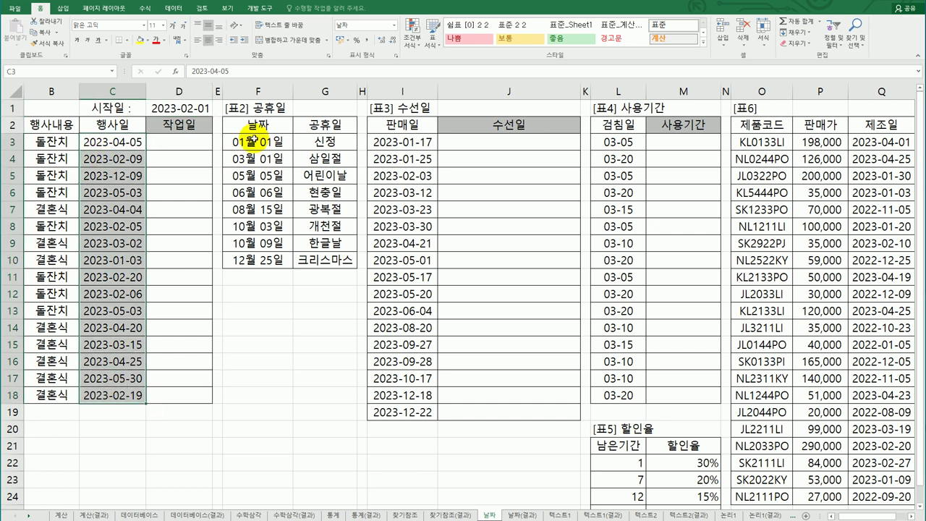
left_click_drag(254, 140, 318, 254)
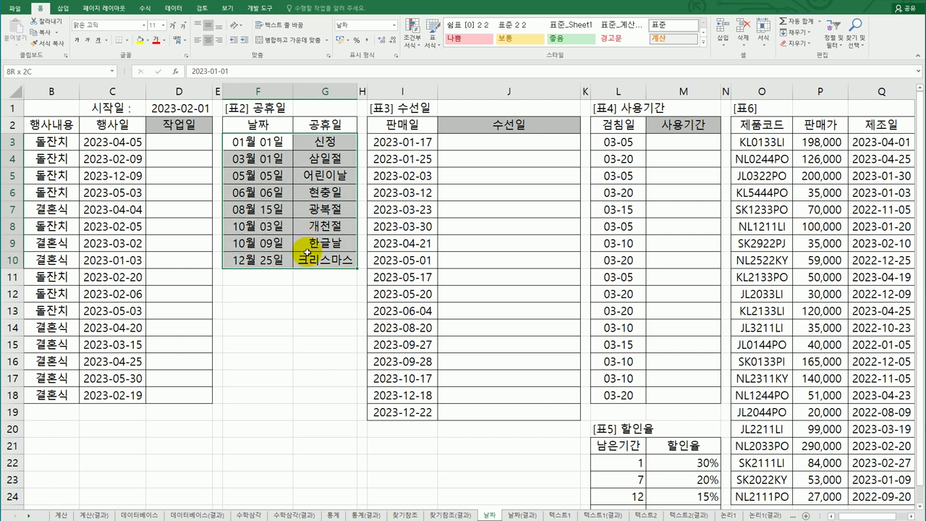
left_click(318, 244)
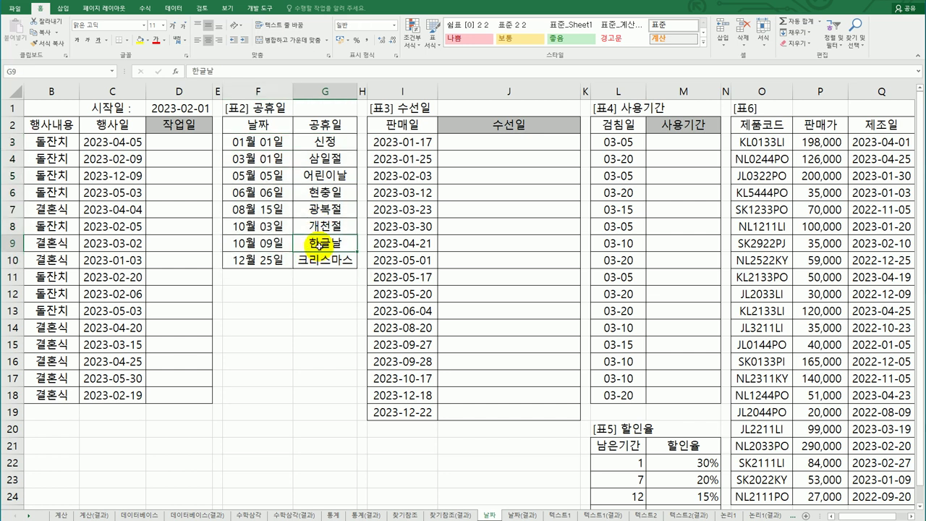
left_click(167, 103)
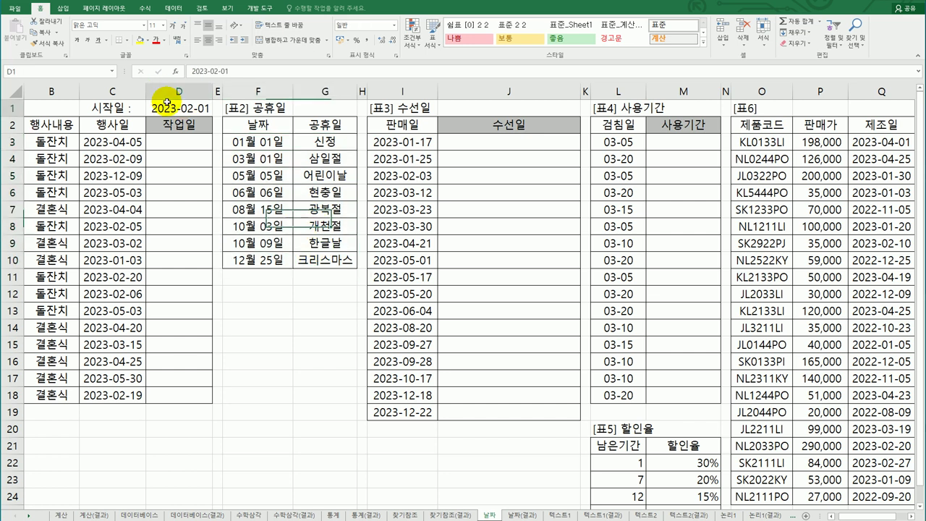
left_click(114, 142)
- Start a NETWORKDAYS formula in D3 with the absolute reference $D$1 as start date and C3 as end date
left_click(159, 142)
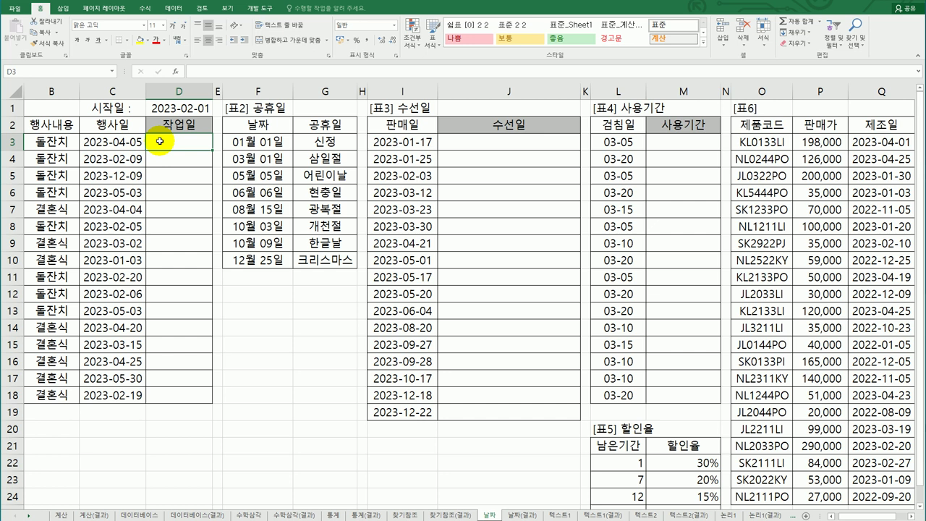
type("=")
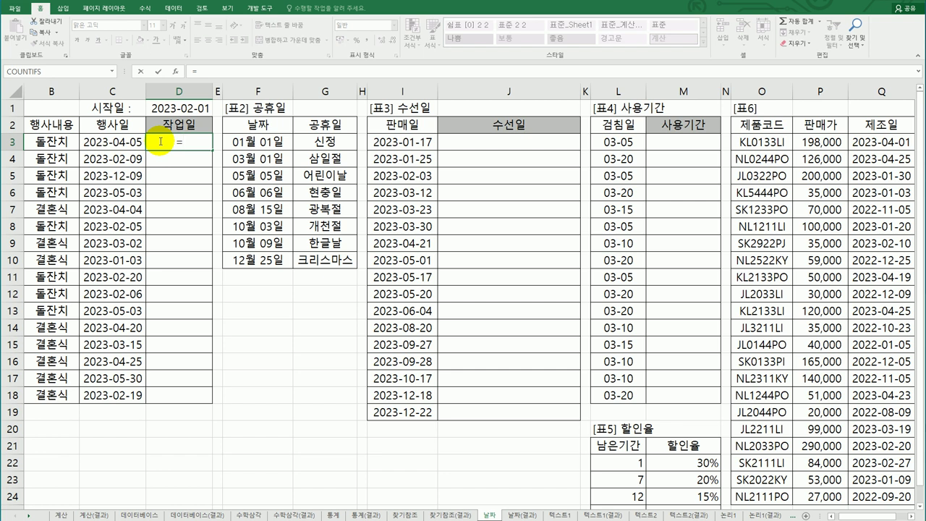
type("n")
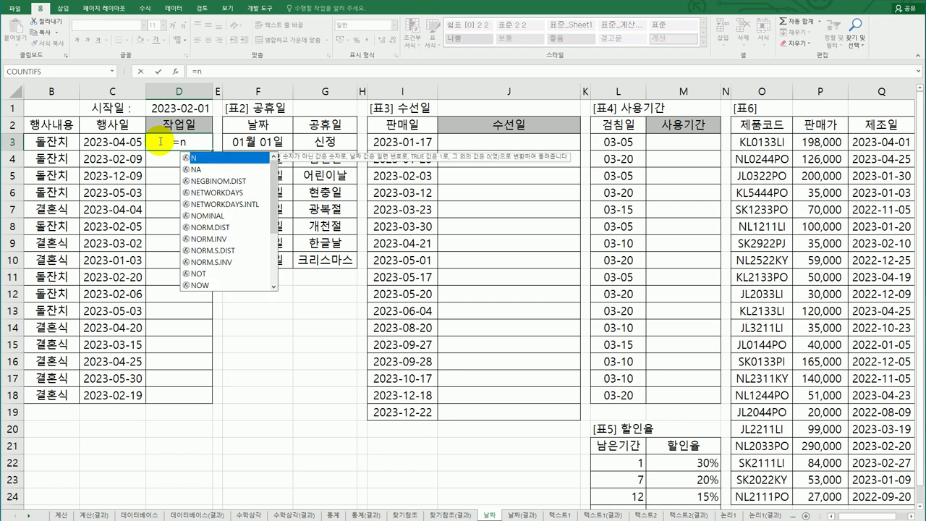
type("et")
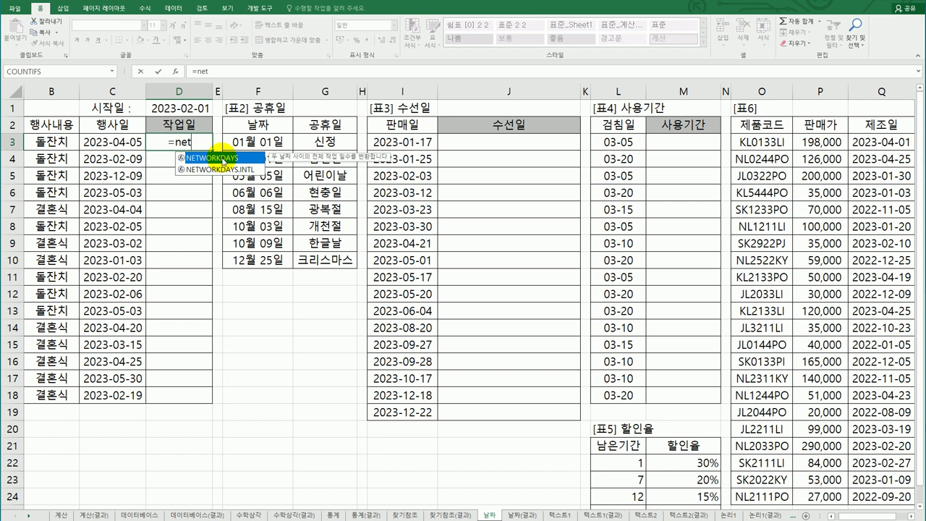
double_click(223, 159)
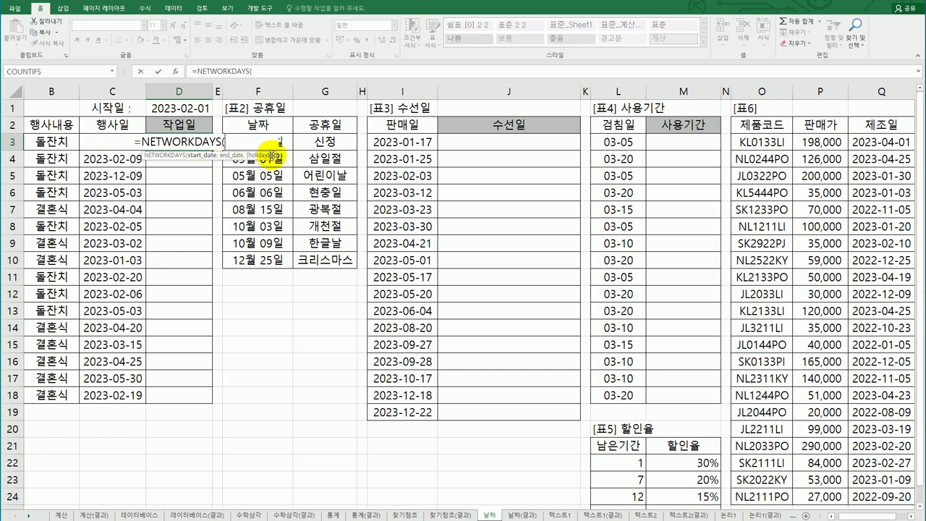
left_click(175, 72)
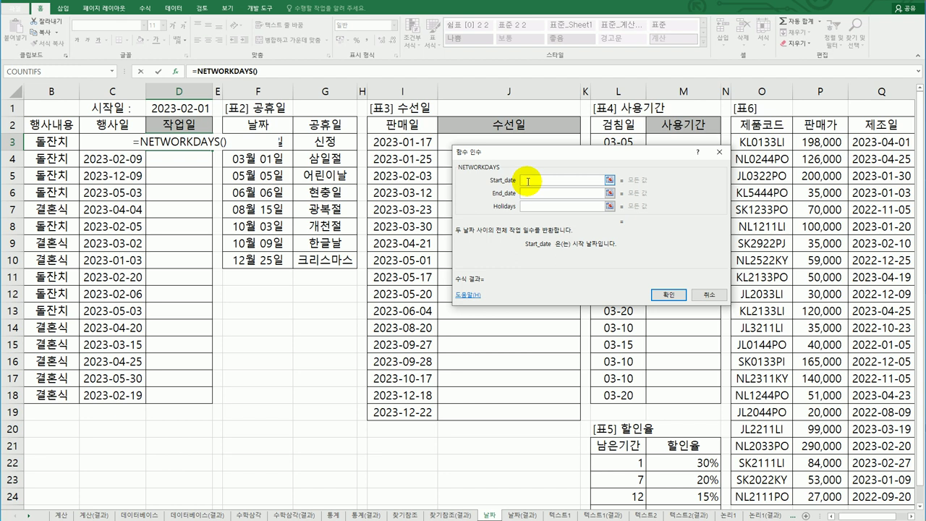
left_click(186, 104)
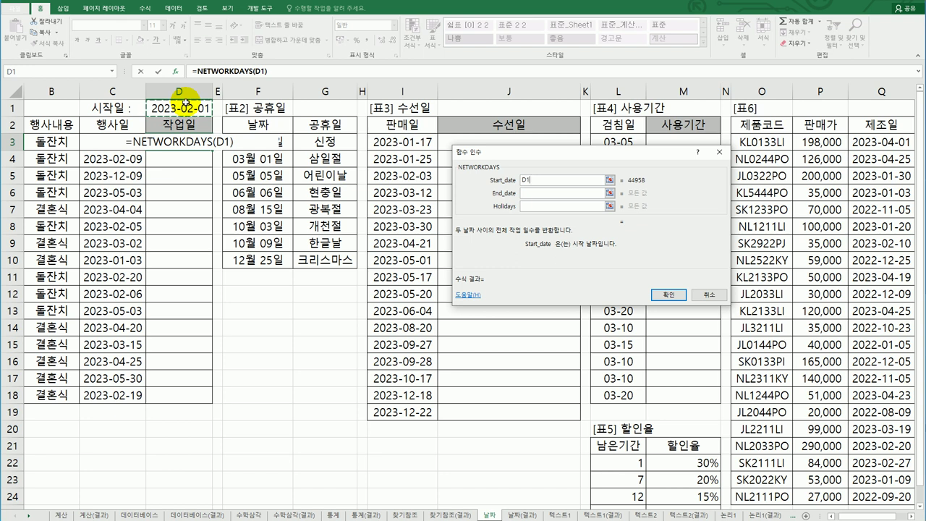
key("F4")
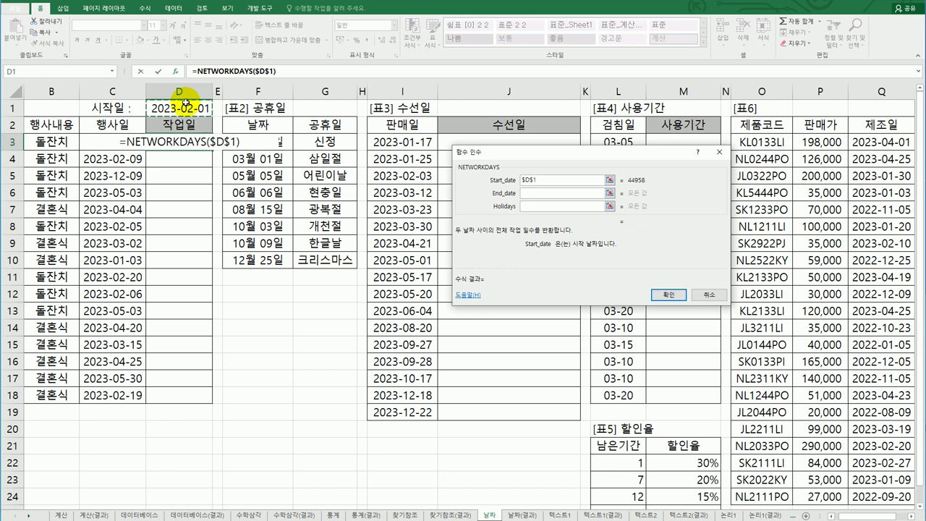
left_click(530, 194)
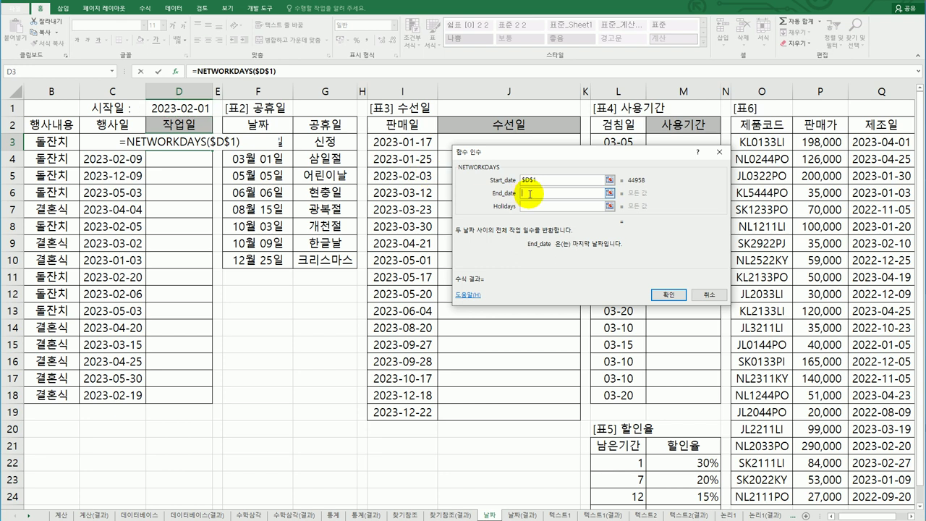
left_click(88, 142)
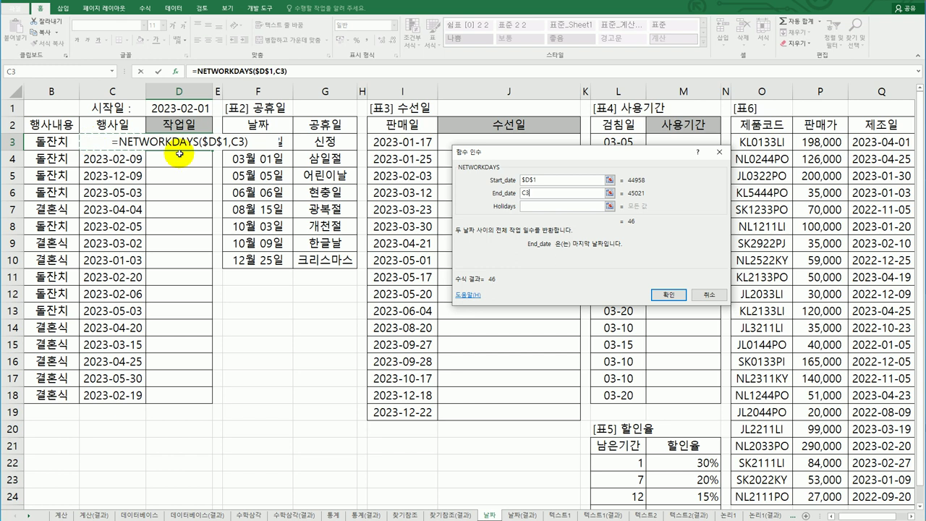
- Set the holidays argument to the absolute range $F$3:$F$10, confirm the formula and fill it down to D18
left_click(530, 205)
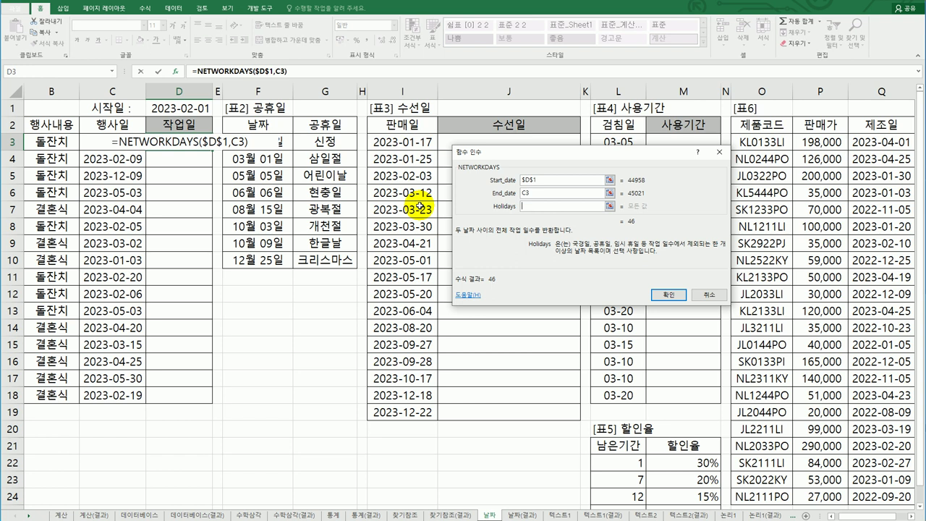
left_click(277, 144)
left_click_drag(277, 143, 277, 256)
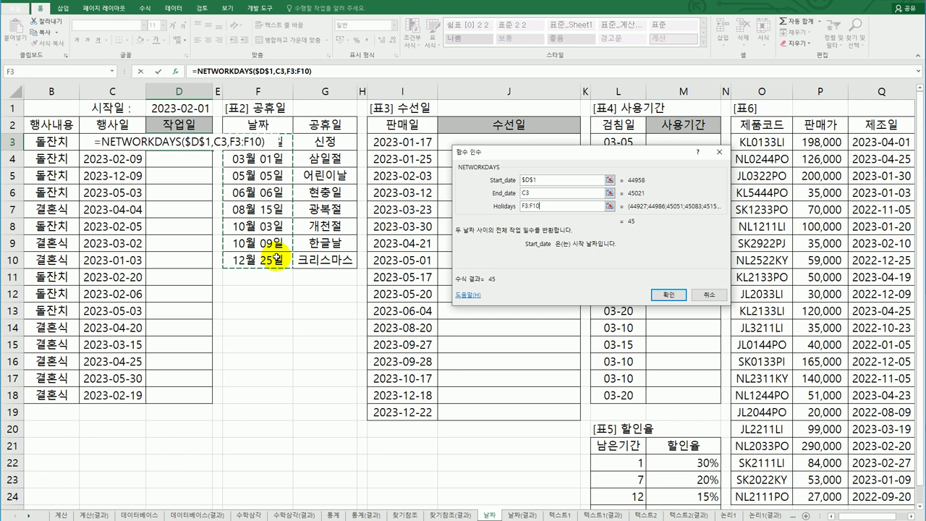
key("F4")
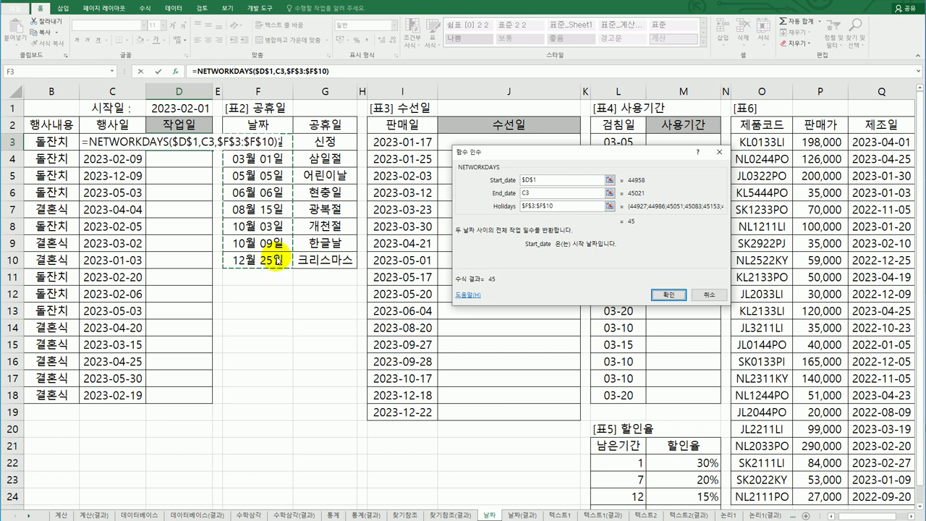
key("Return")
left_click_drag(211, 149, 207, 405)
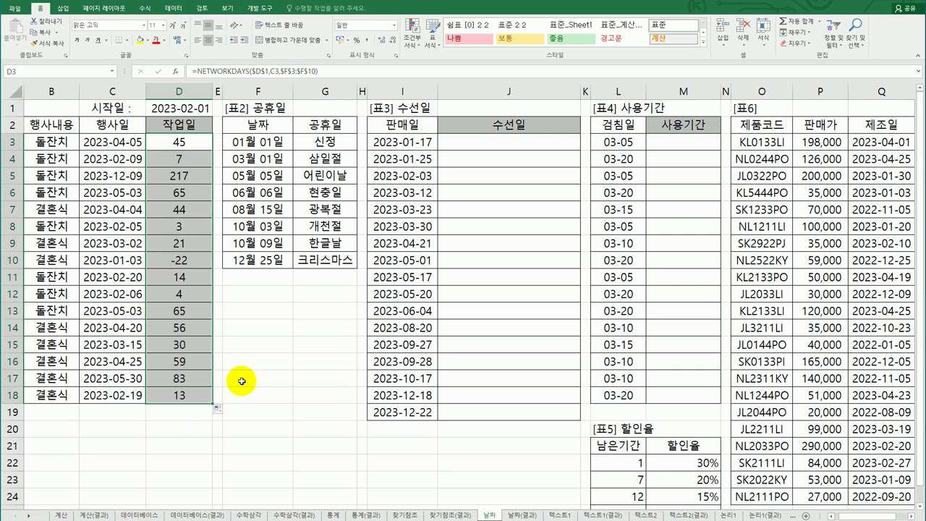
- Reopen the formula in D3 and insert an IF function in front of NETWORKDAYS
left_click(185, 259)
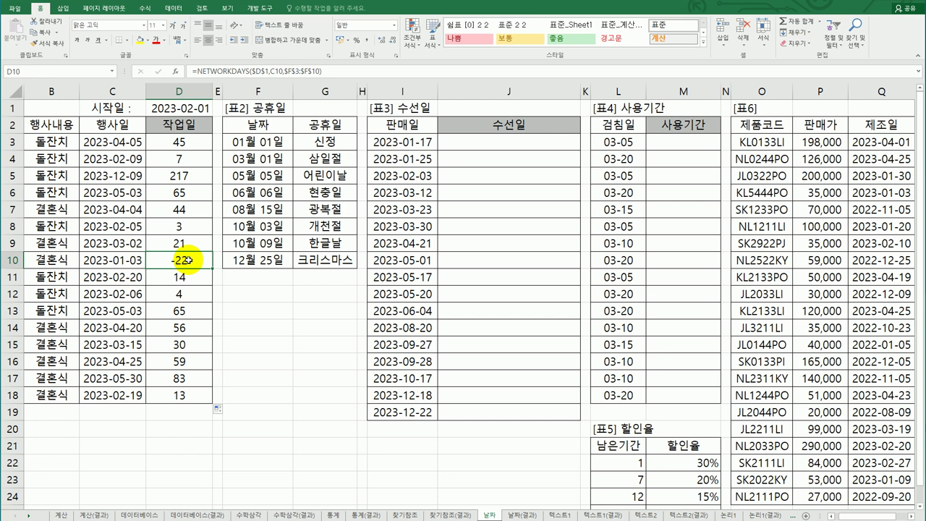
left_click(191, 146)
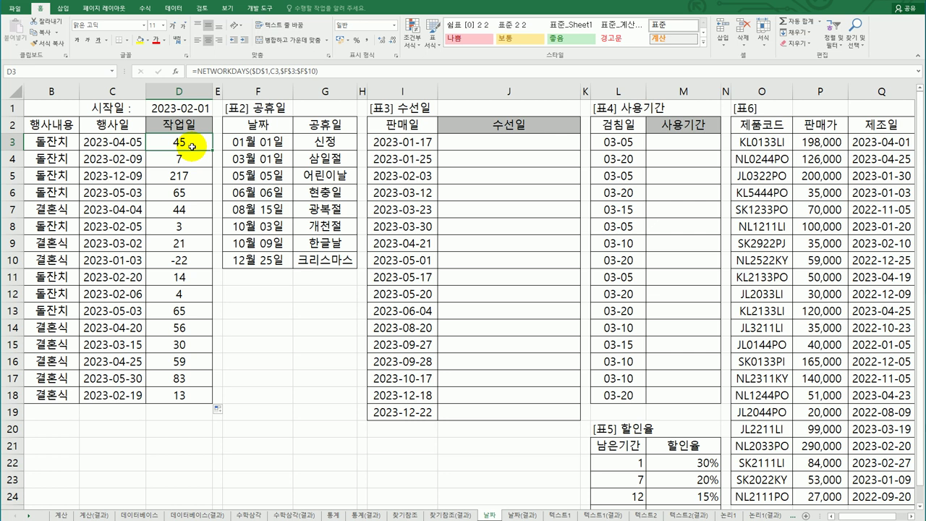
double_click(192, 147)
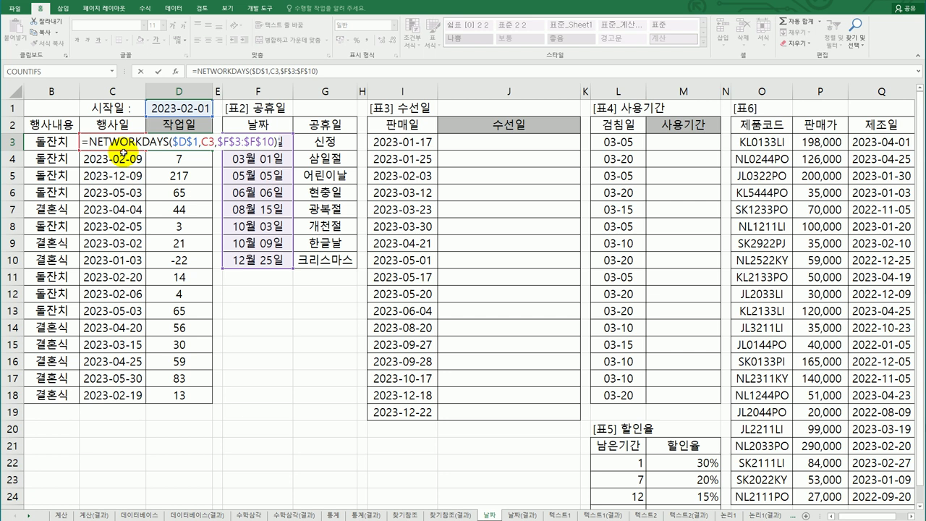
key("Home")
key("Right")
type("if")
double_click(125, 157)
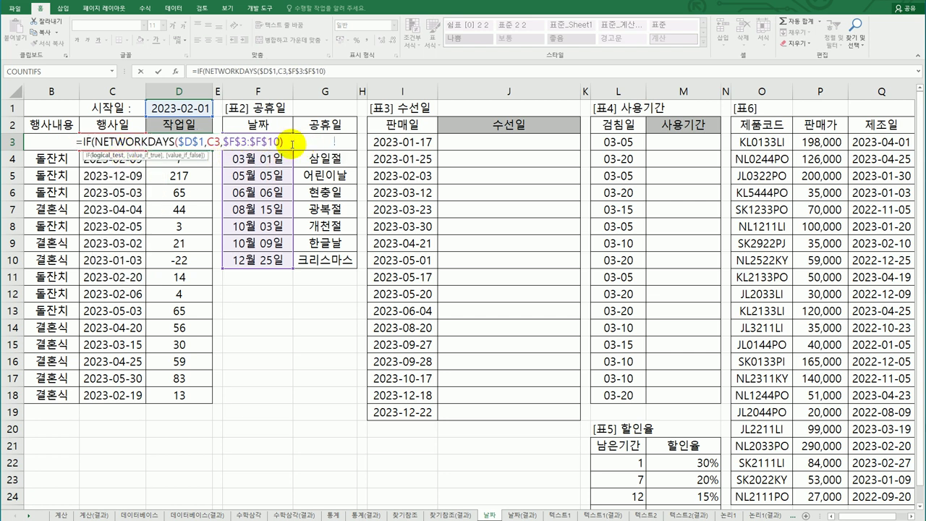
- Complete the IF condition in D3 as less than 0 and give empty text "" as the value if true
type("<")
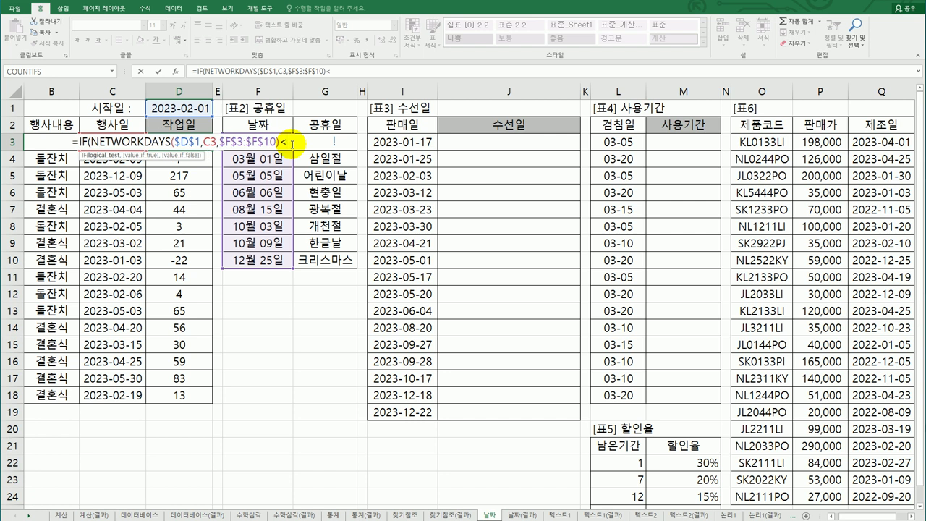
type("0")
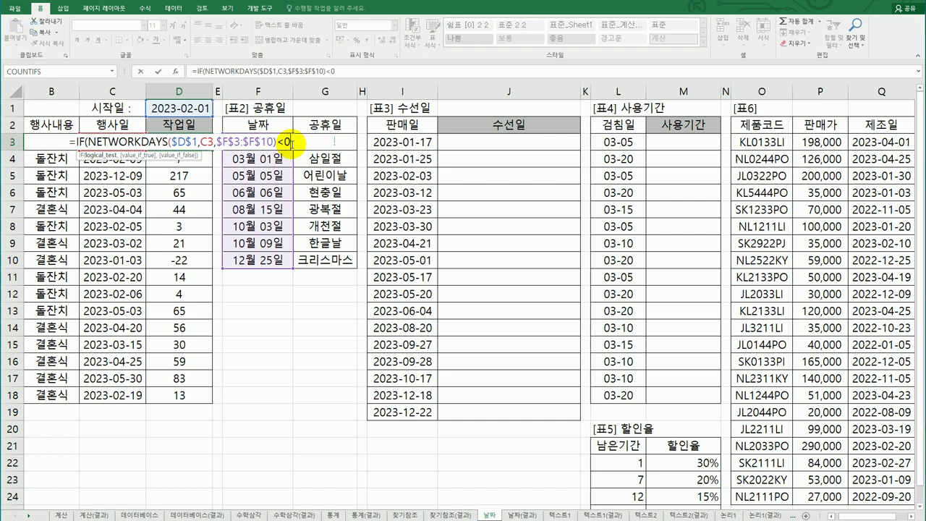
type(",")
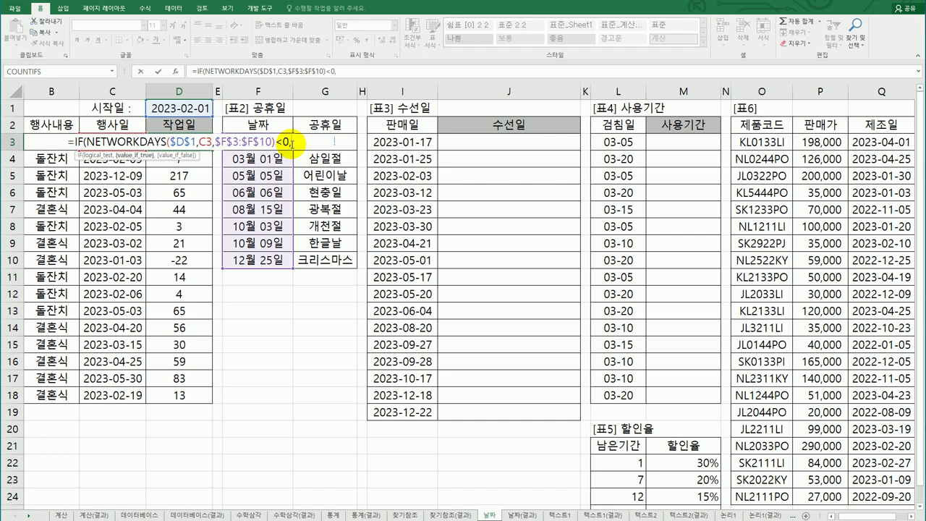
type("\"\"")
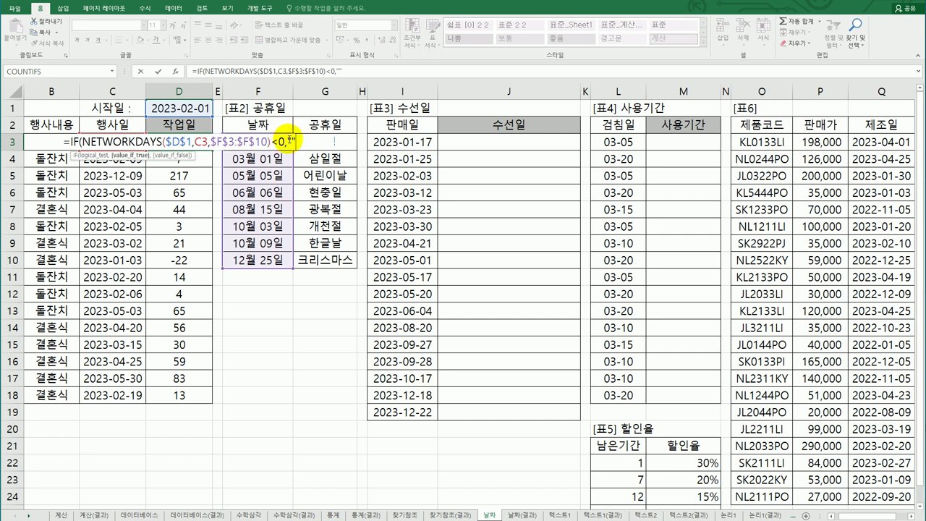
type(",")
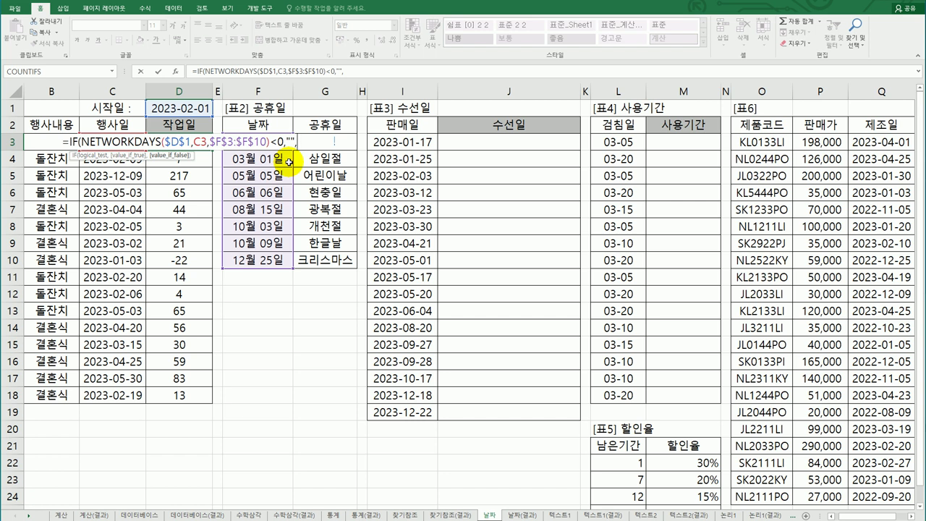
- Add a TEXT function with the format "000" as the IF's value if false, leaving its value argument blank
type("text")
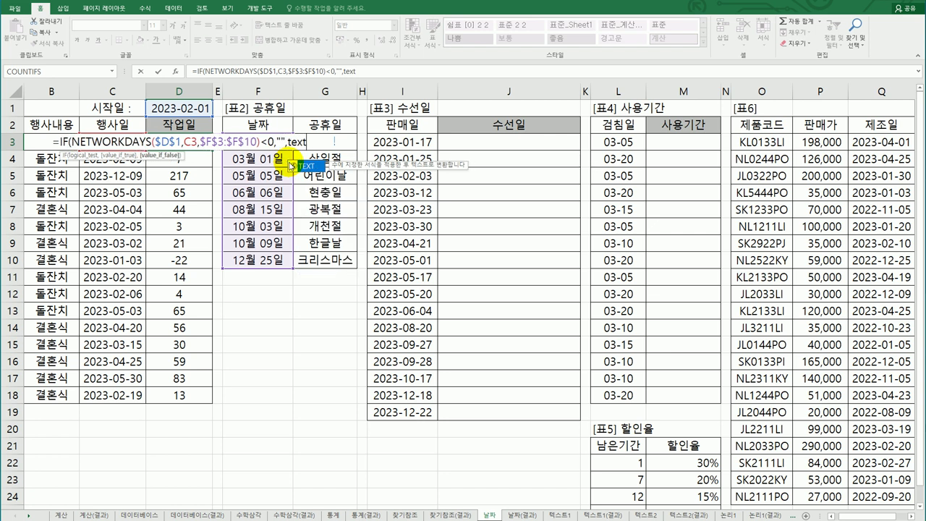
type("( ,")
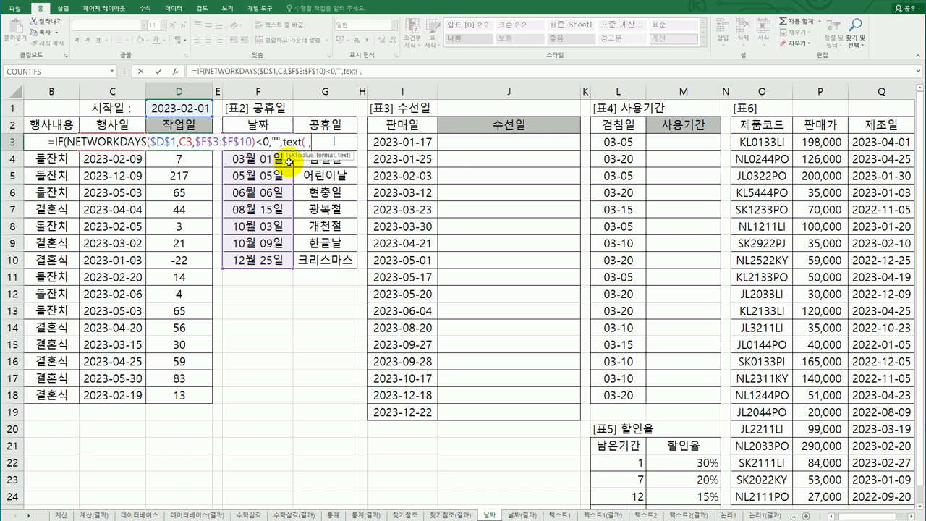
type("\"0")
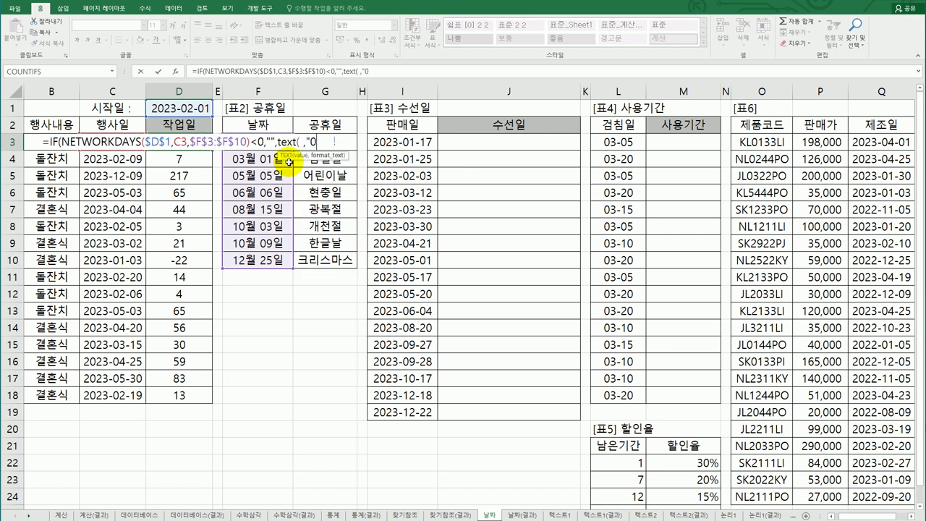
type("00\")")
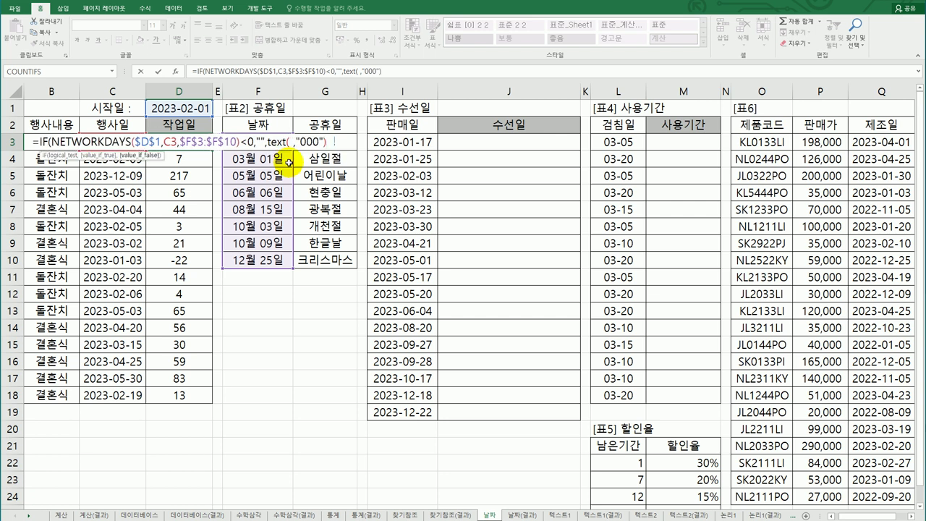
- Copy the NETWORKDAYS($D$1,C3,$F$3:$F$10) expression from the IF condition into the TEXT function's value argument
left_click(286, 142)
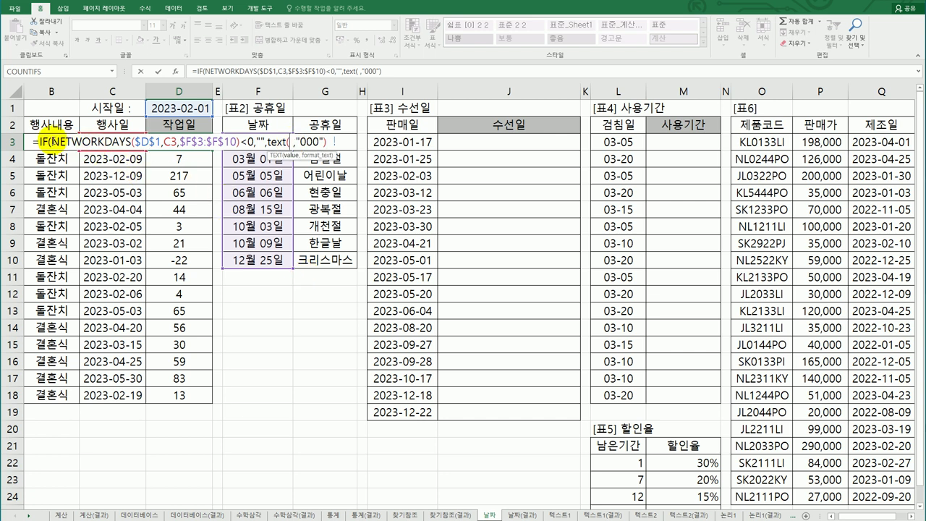
left_click_drag(54, 141, 232, 150)
key("ctrl+c")
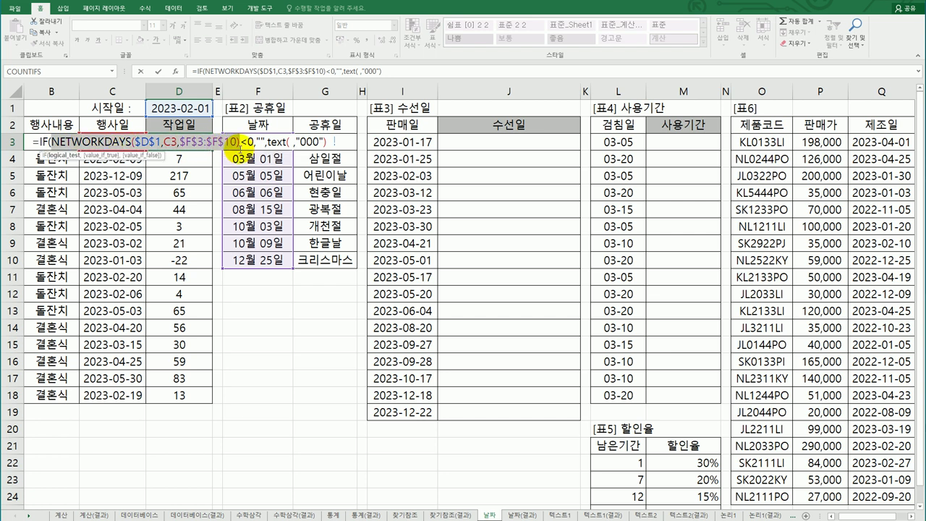
left_click(290, 142)
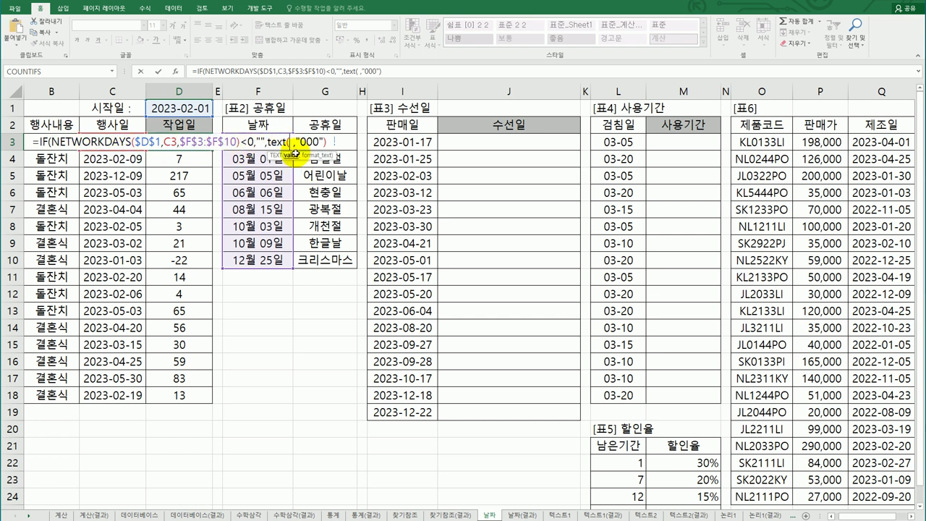
key("ctrl+v")
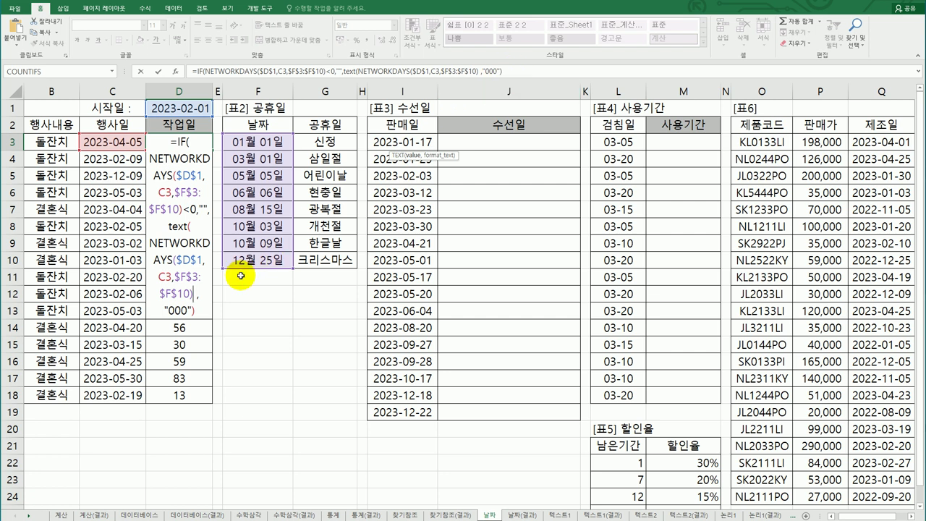
- Close and confirm the IF formula in D3, and fill it down through D18
left_click(195, 311)
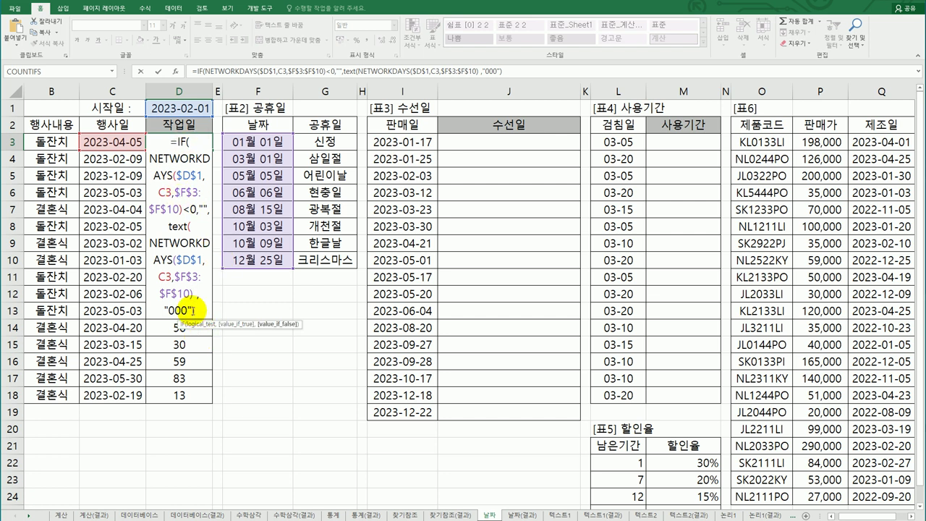
type(")")
key("Return")
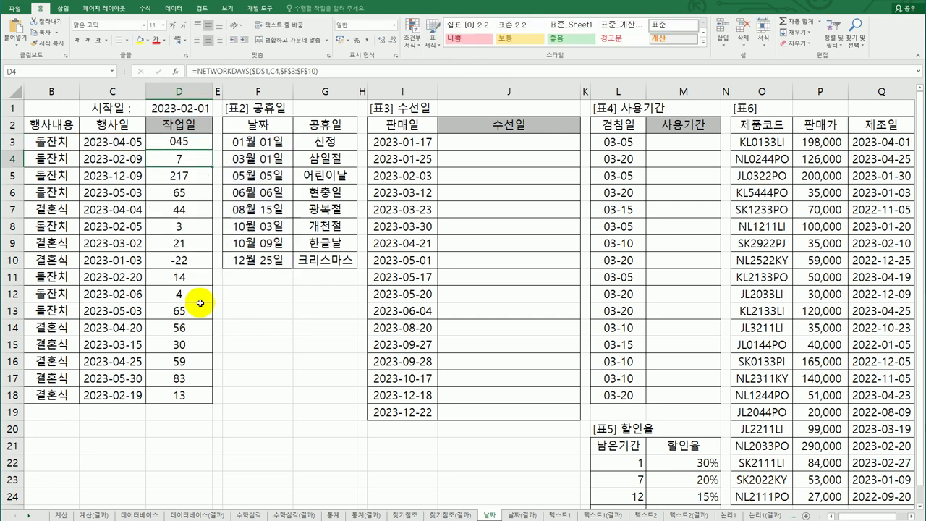
left_click_drag(200, 142, 187, 403)
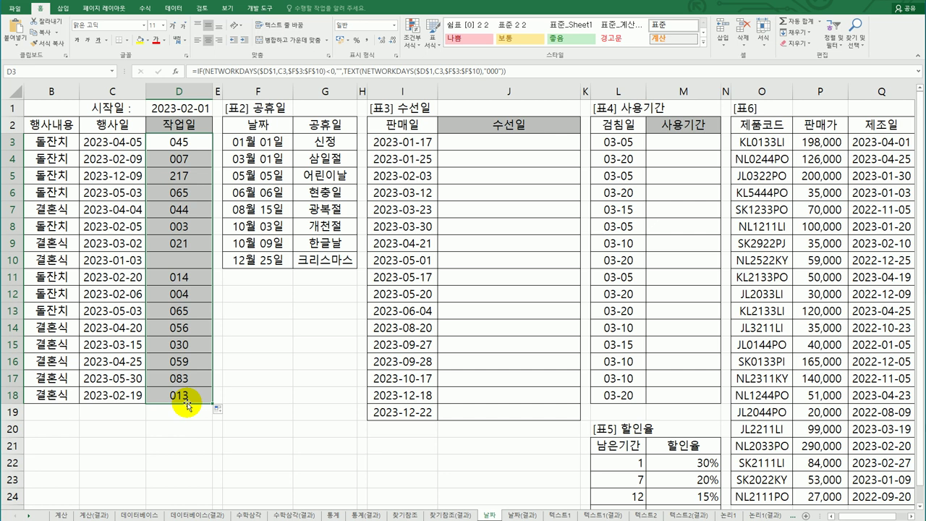
left_click(477, 153)
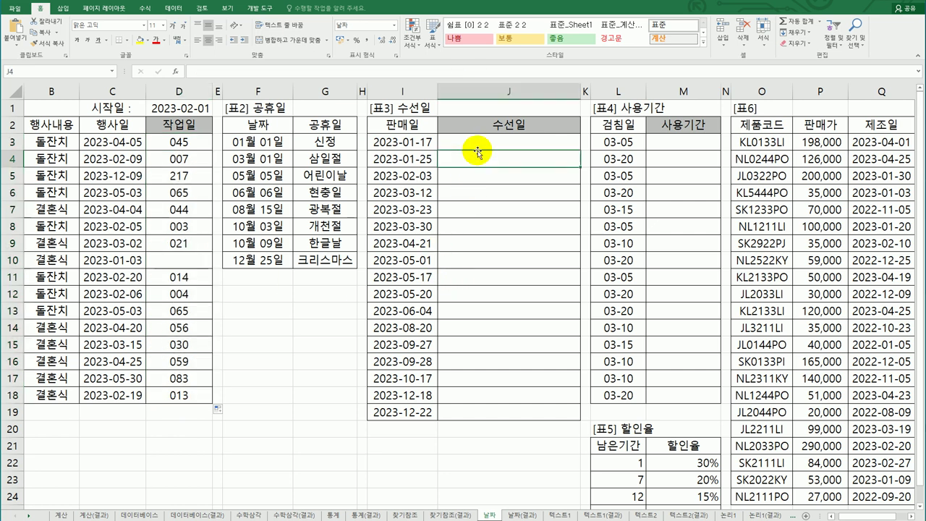
left_click(477, 141)
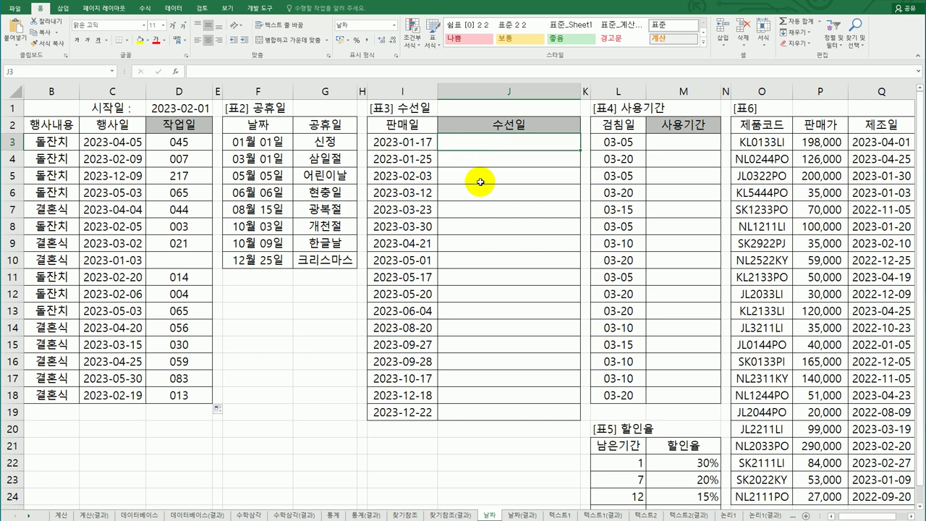
left_click(411, 142)
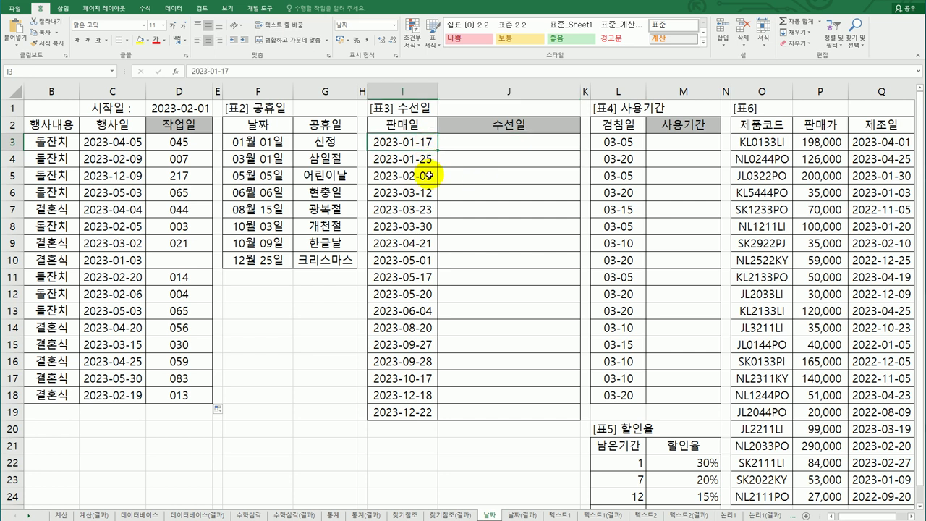
left_click_drag(268, 142, 270, 256)
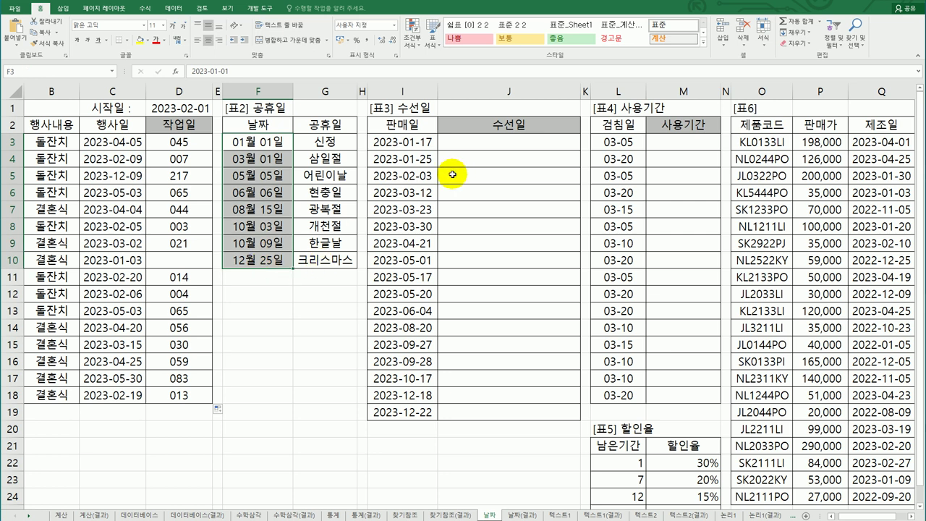
left_click(480, 146)
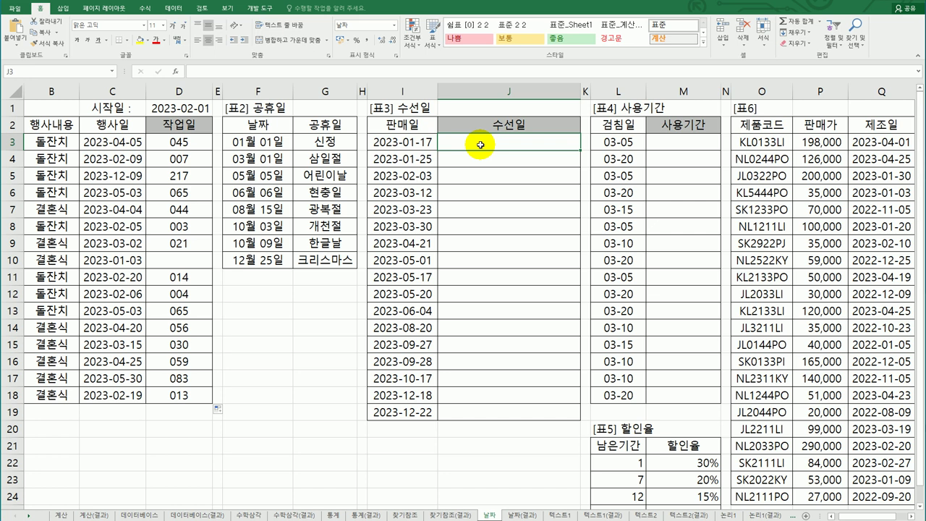
left_click(422, 143)
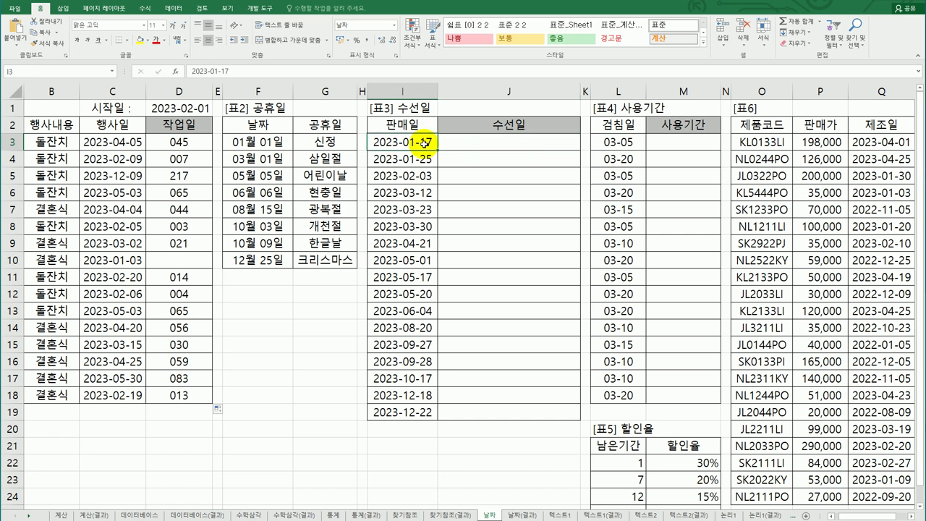
- Start a WORKDAY formula in J3 with I3 as the start date and 3 as the days
left_click(485, 144)
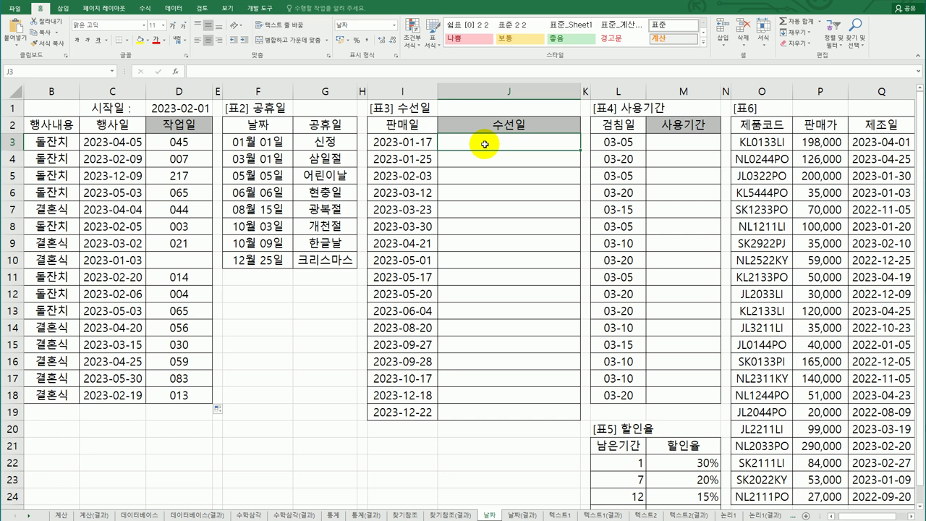
type("=")
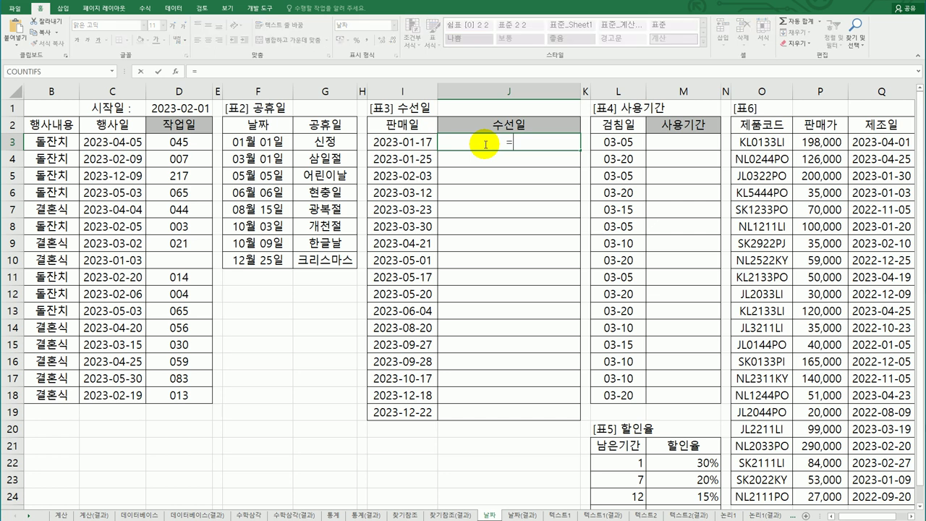
type("wo")
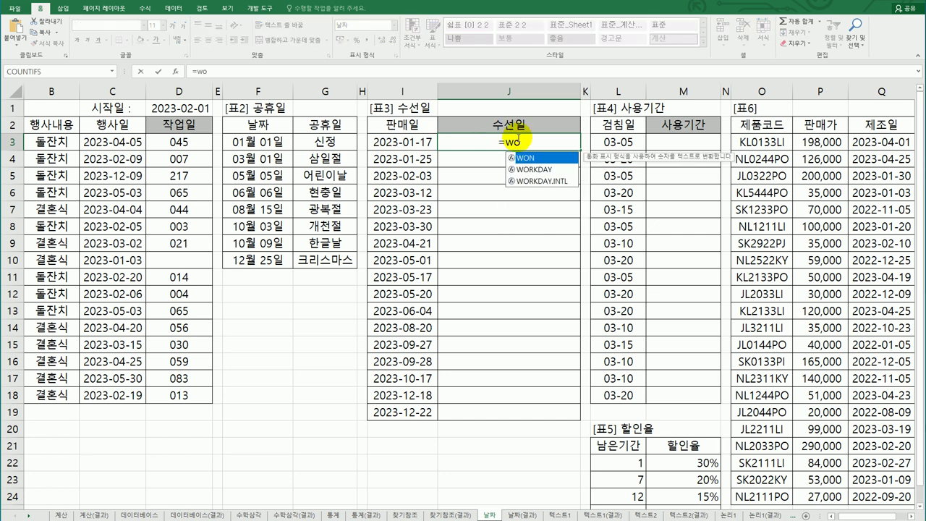
left_click(541, 170)
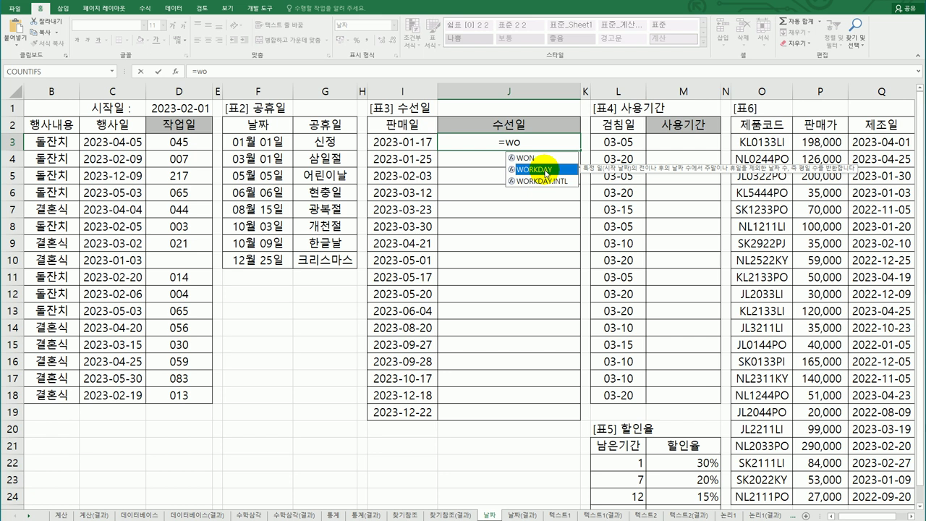
double_click(545, 171)
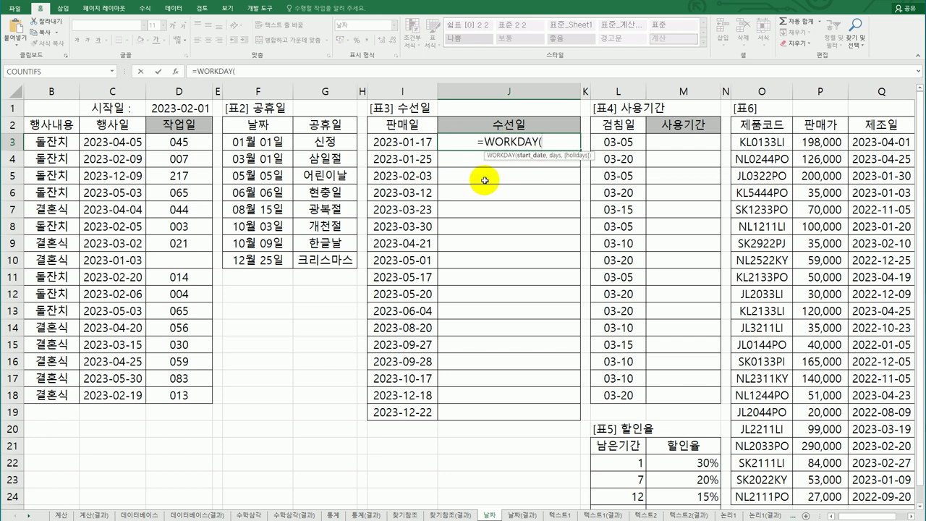
left_click(418, 142)
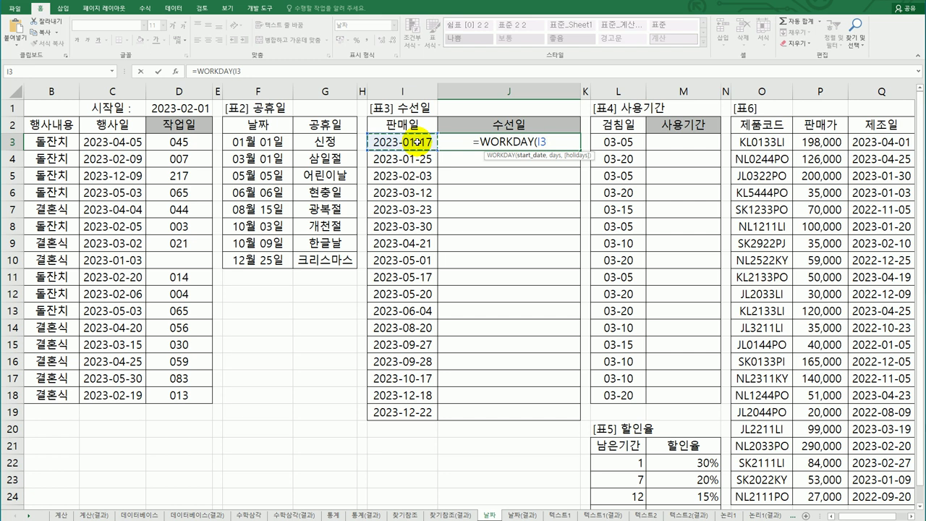
type(",")
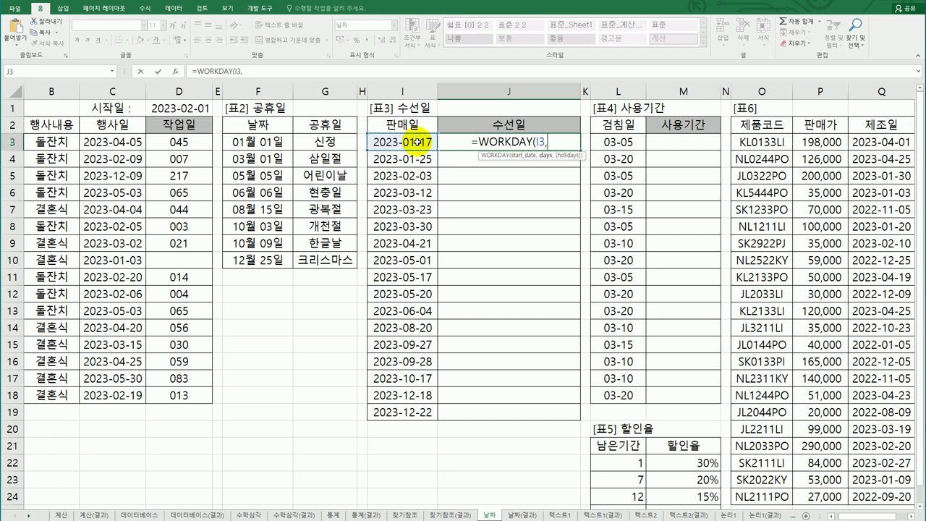
type("3")
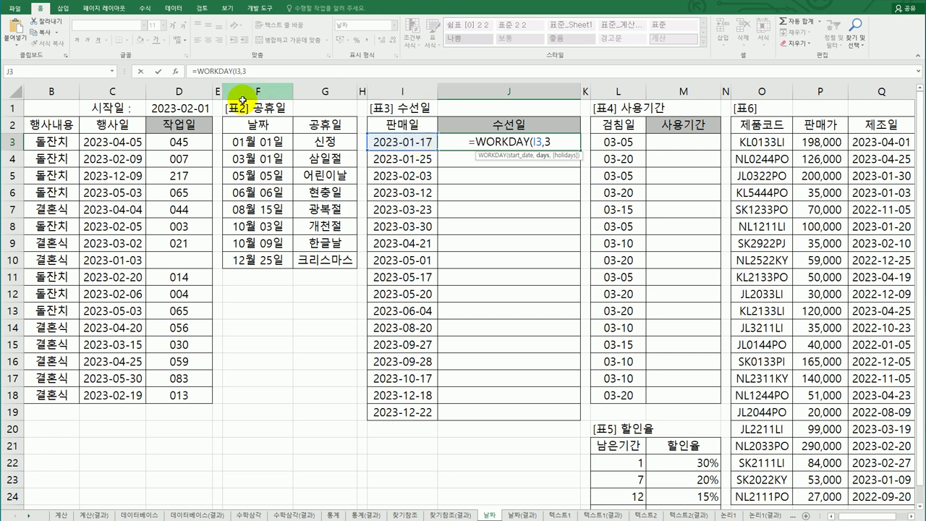
- Set WORKDAY's Holidays argument to the absolute range $F$3:$F$10, confirm it, and fill the J3 formula down through J19
left_click(175, 72)
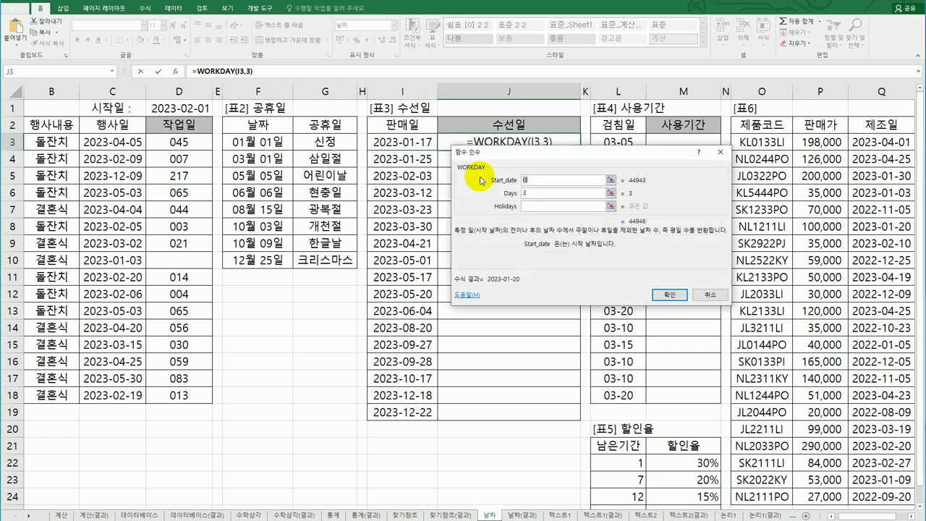
left_click_drag(546, 165, 545, 222)
left_click(523, 255)
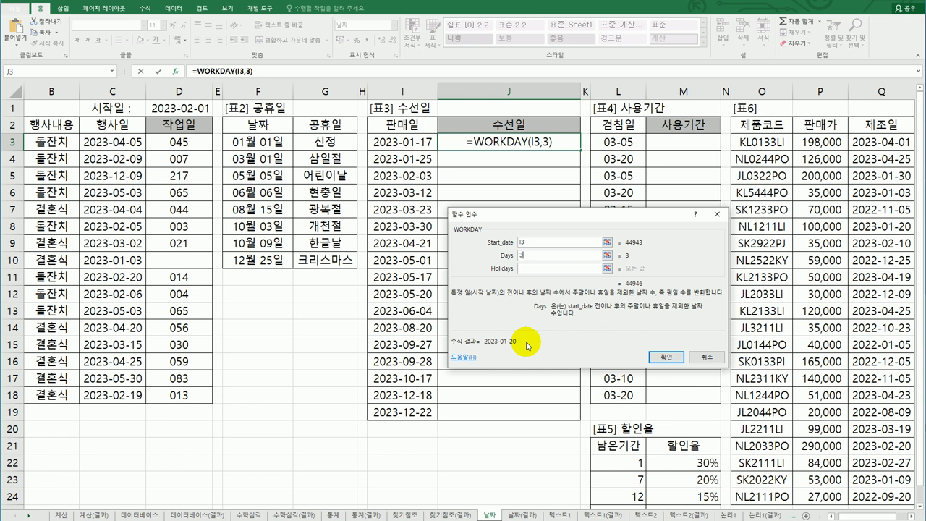
left_click(526, 268)
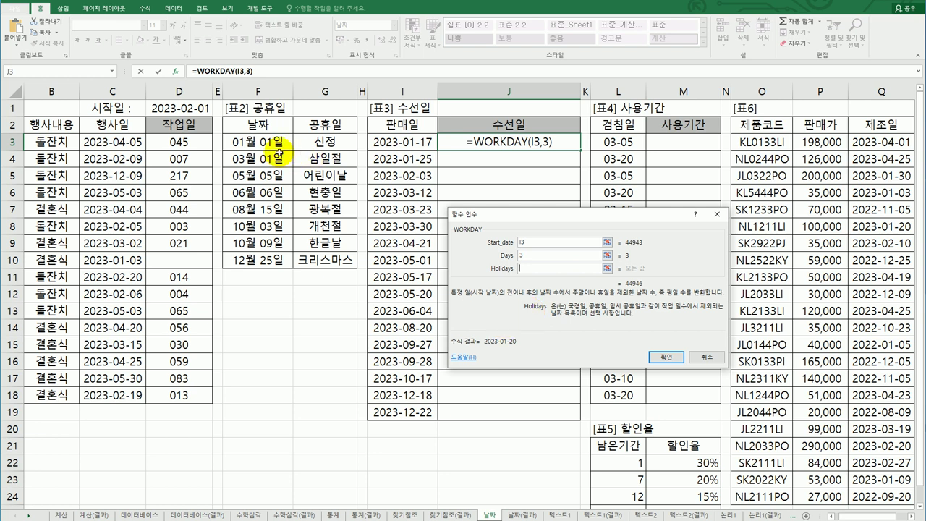
left_click_drag(268, 140, 275, 264)
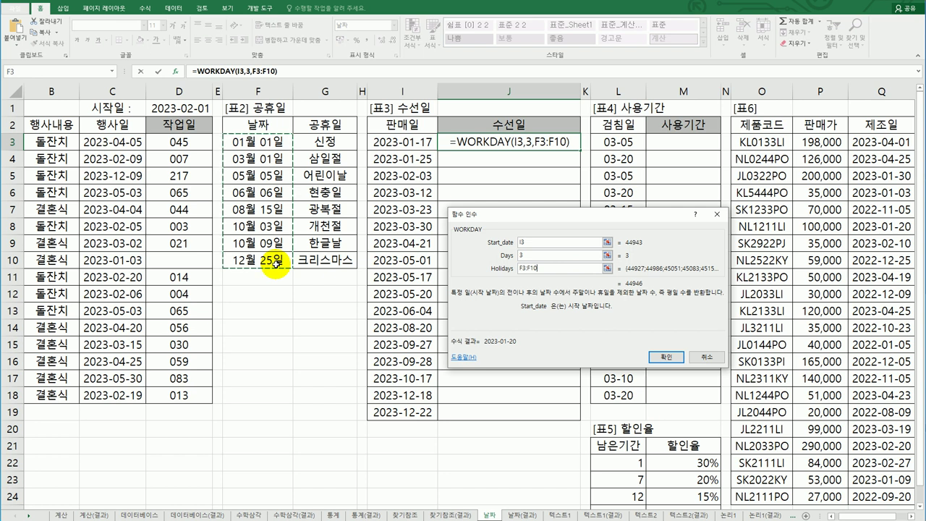
key("F4")
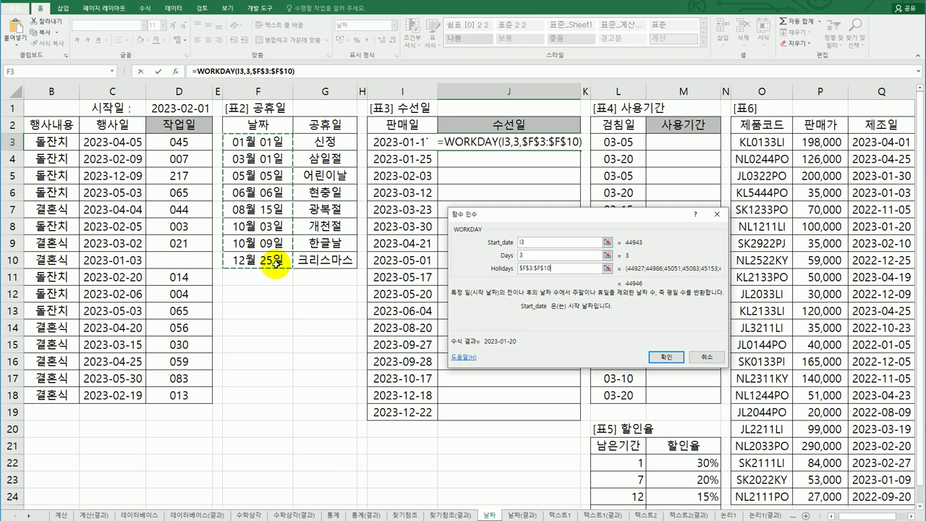
left_click(665, 355)
left_click_drag(579, 157, 541, 426)
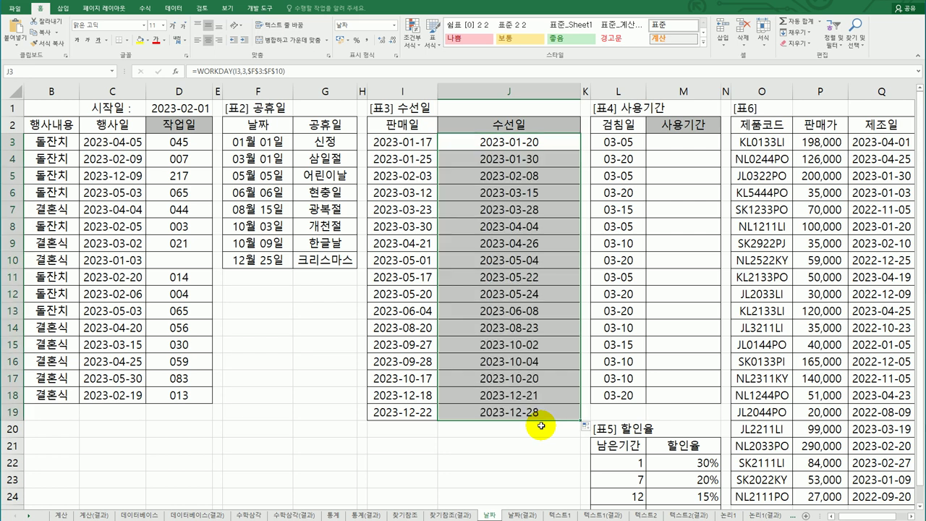
- Reopen the formula in J3 and wrap WORKDAY in a TEXT function, continuing to its format argument
left_click(520, 144)
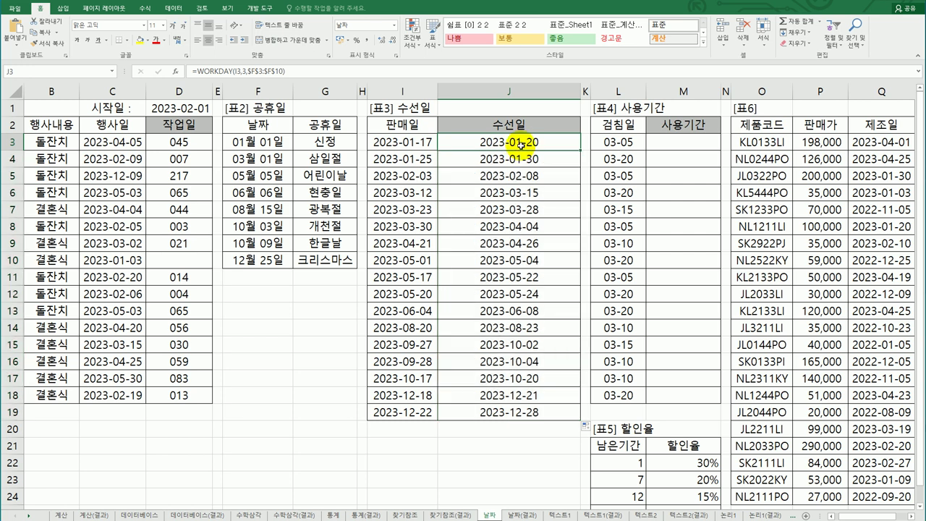
double_click(521, 145)
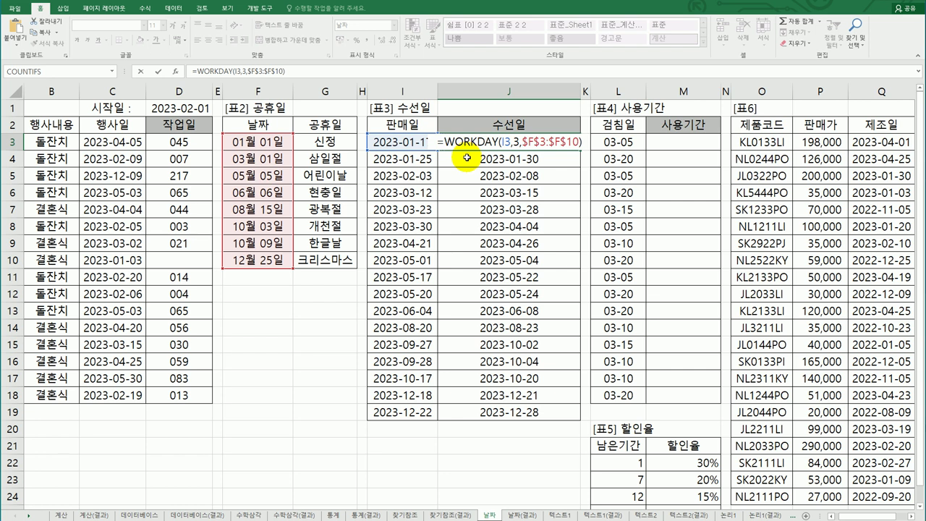
type("TEXT(")
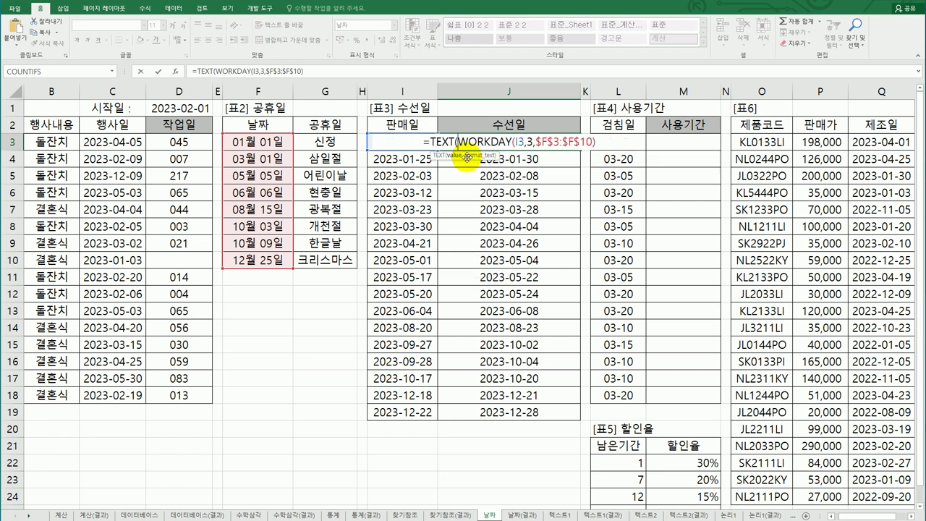
left_click(597, 142)
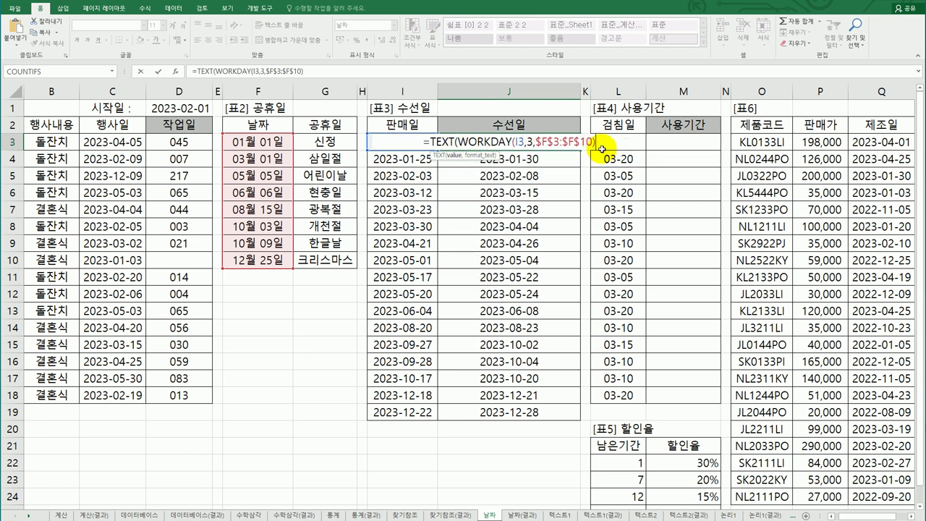
type(",")
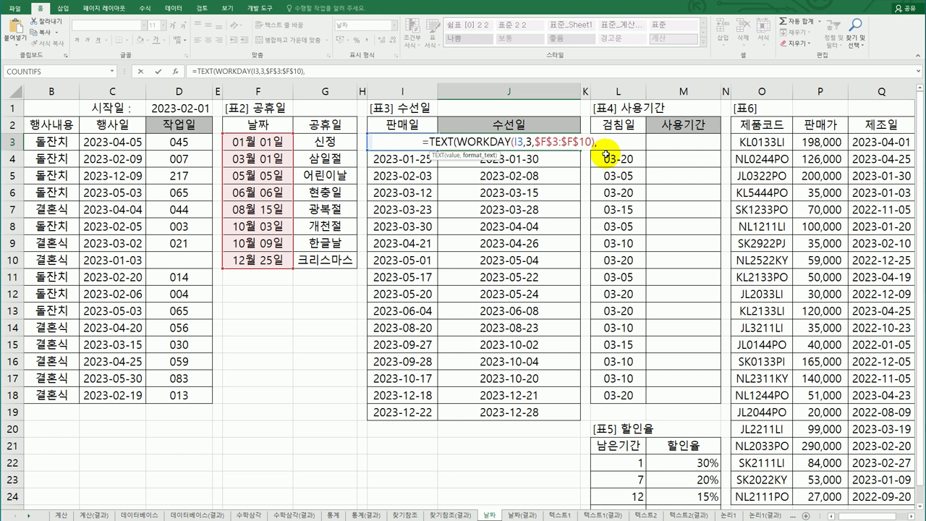
- Begin TEXT's format argument in J3 with the year and month parts "yyyy년 m월
type("\"")
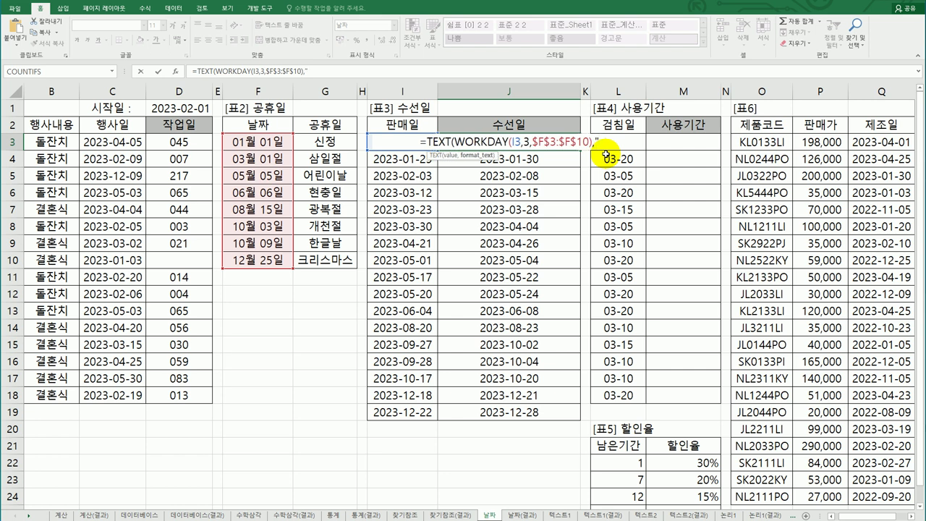
type("yy")
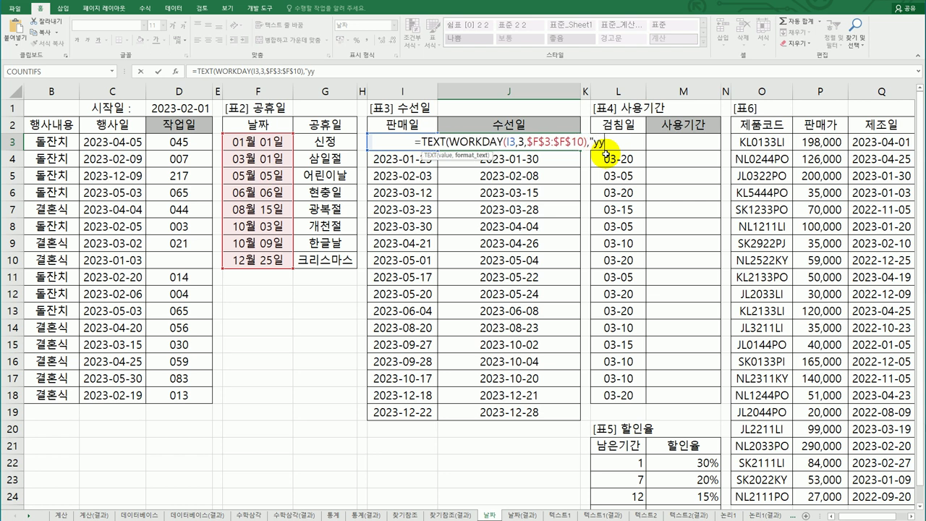
type("yy녀ㄴ")
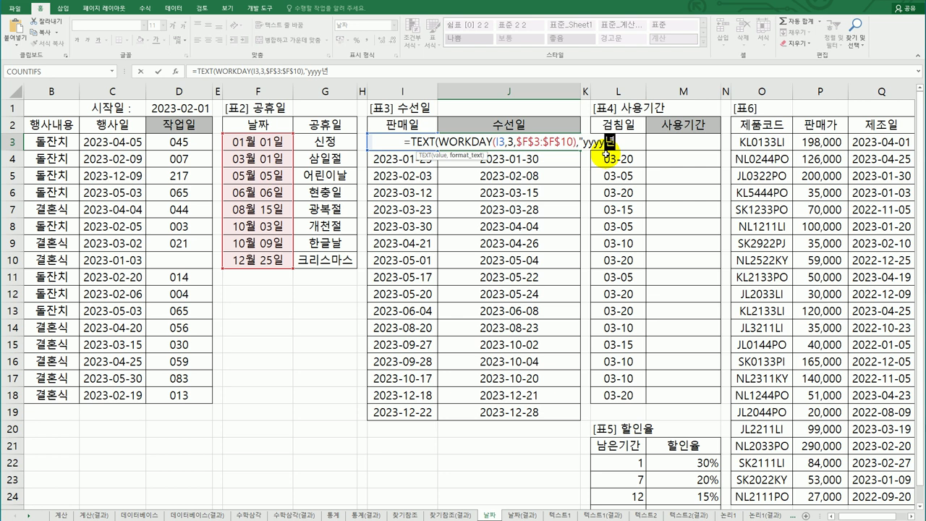
type(" ㅡ")
key("BackSpace")
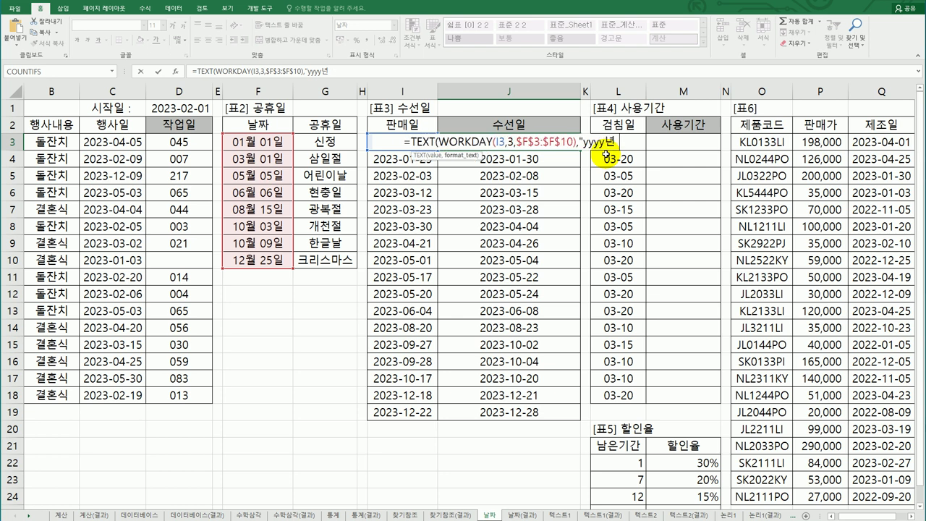
type("m")
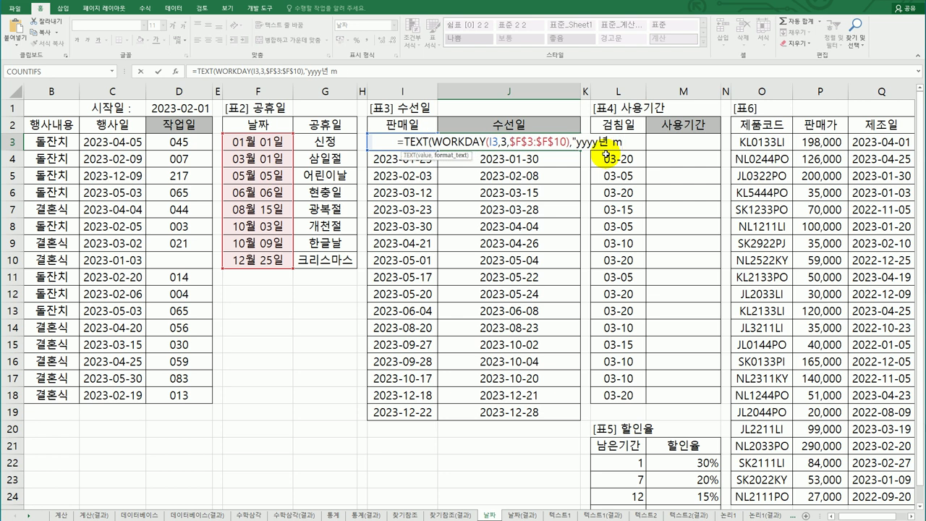
type("ㅇㅜㅓㄹ")
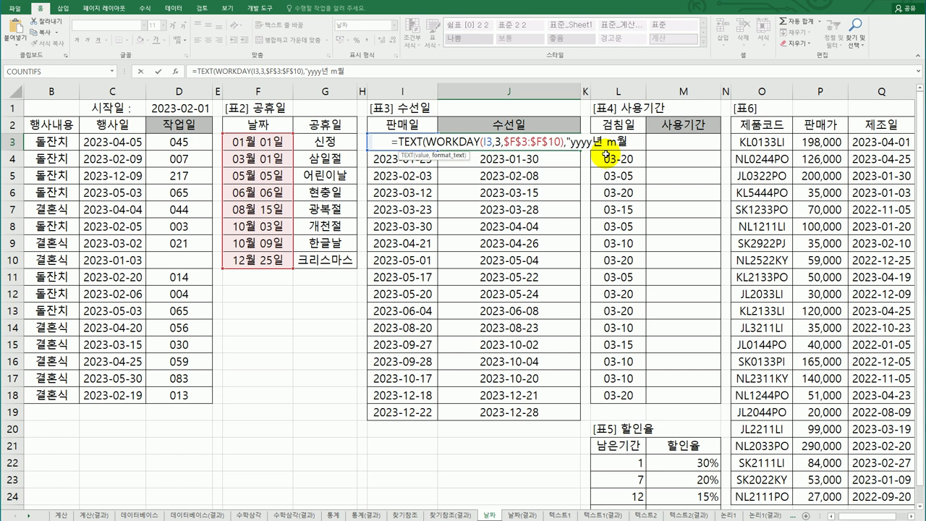
- Complete the J3 format code with d일 aaaa", confirm the TEXT formula, and fill it down through J19
type(" d일 ㅁ")
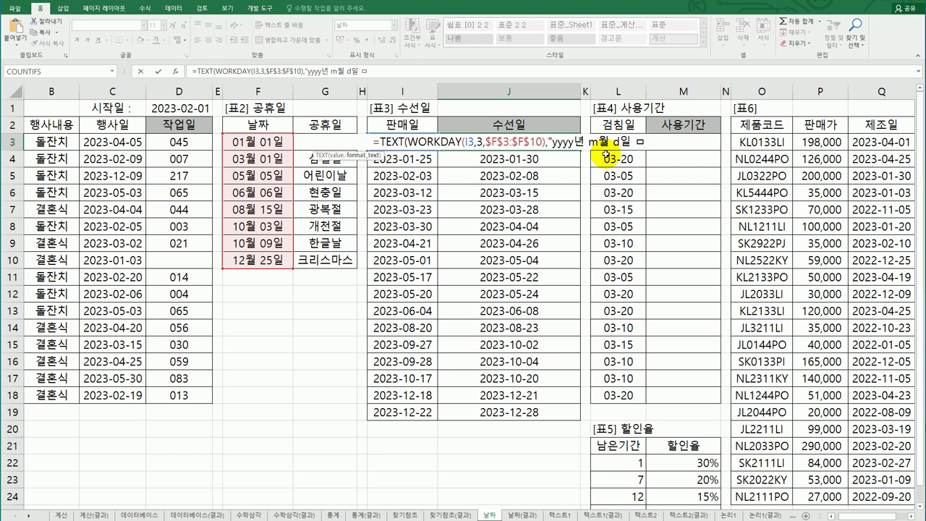
key("BackSpace")
type("aaa")
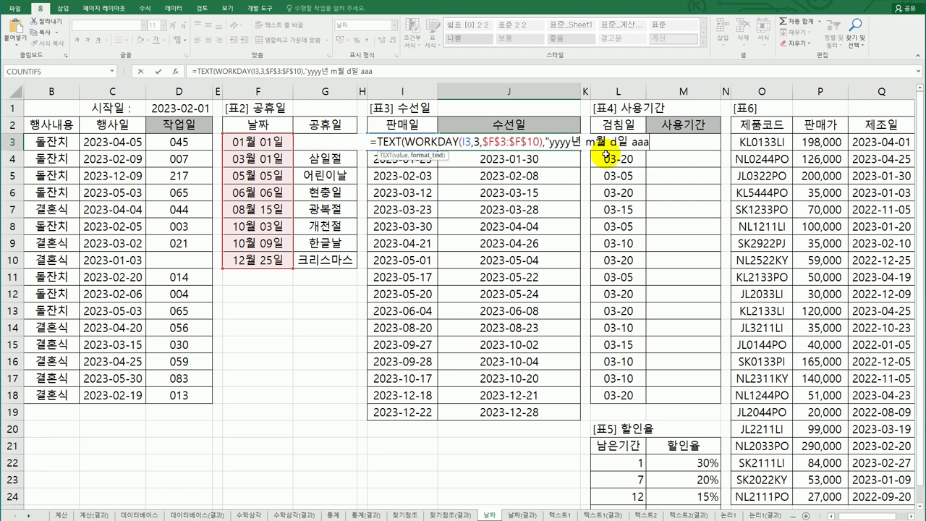
type("a")
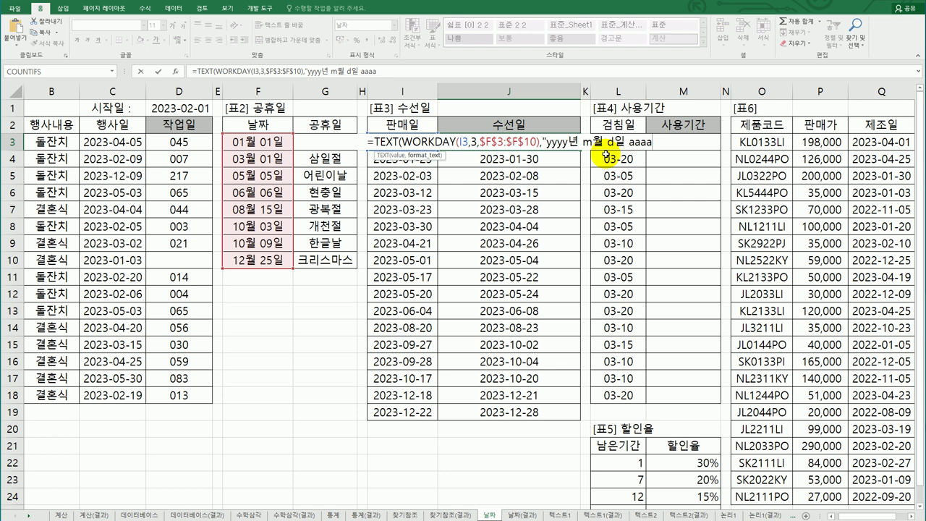
type("\"")
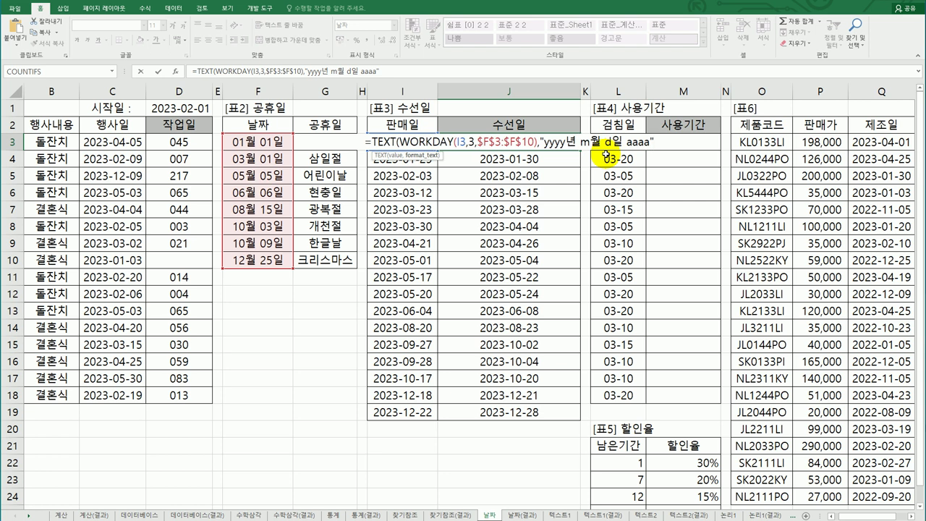
type(")")
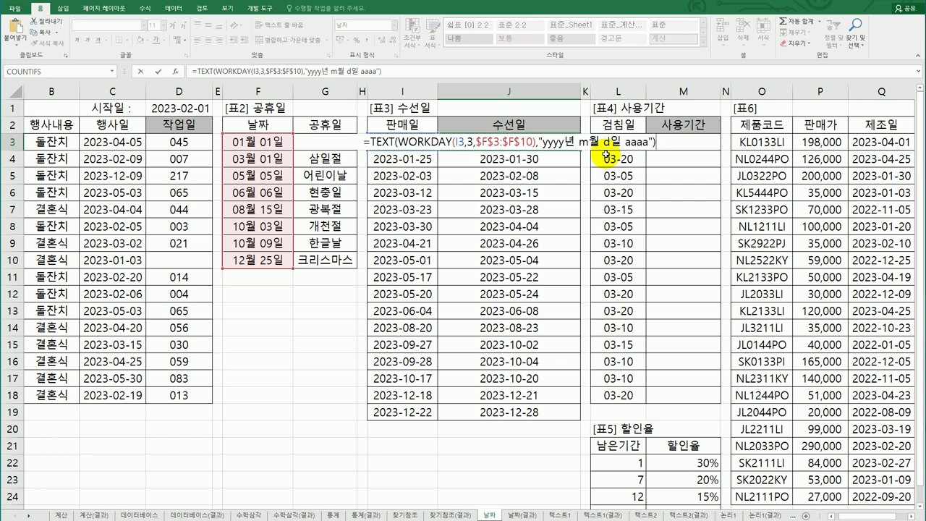
key("Return")
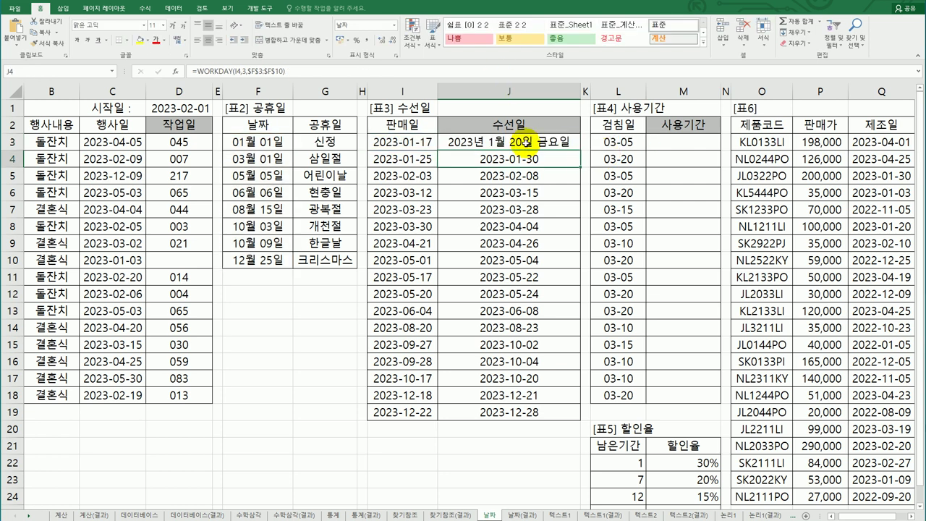
left_click(526, 141)
left_click_drag(570, 150, 569, 413)
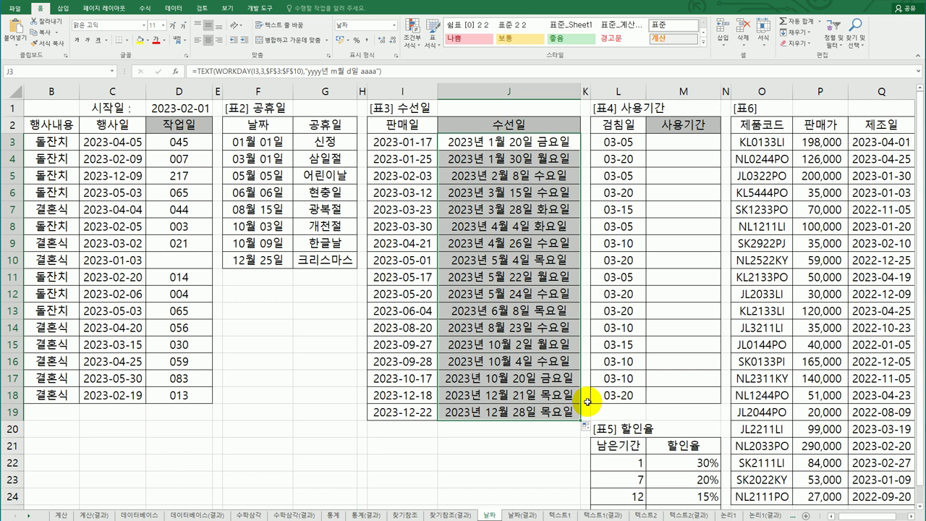
- Examine the 검침일 date in L3 and the 사용기간 range M3:M18 in 표4
left_click(690, 148)
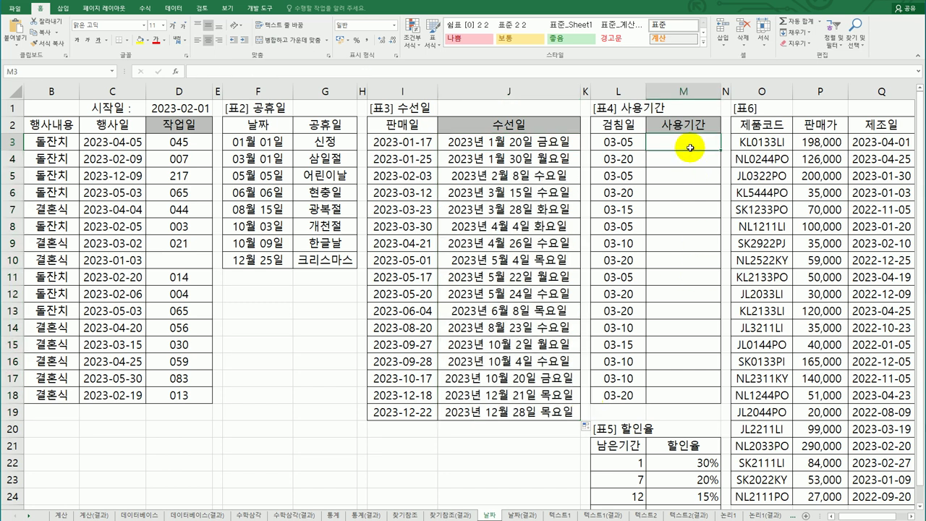
left_click(634, 143)
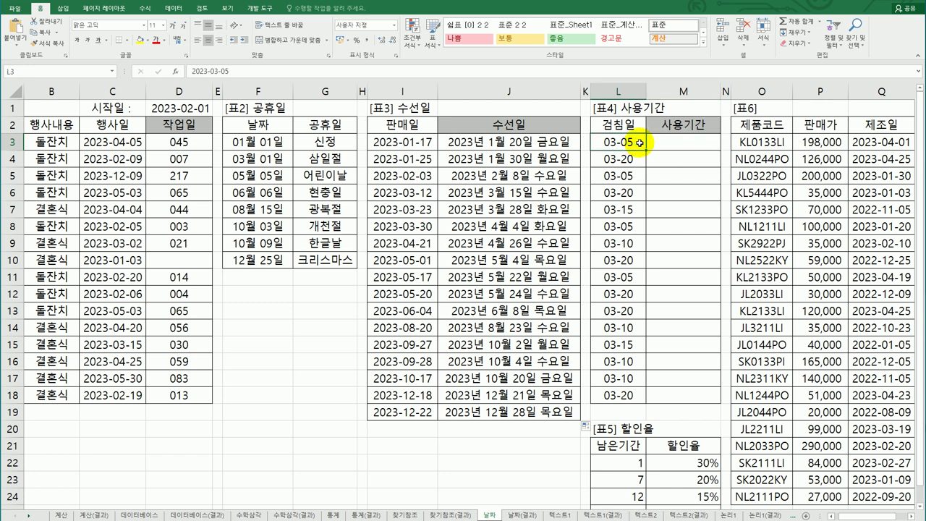
left_click(671, 141)
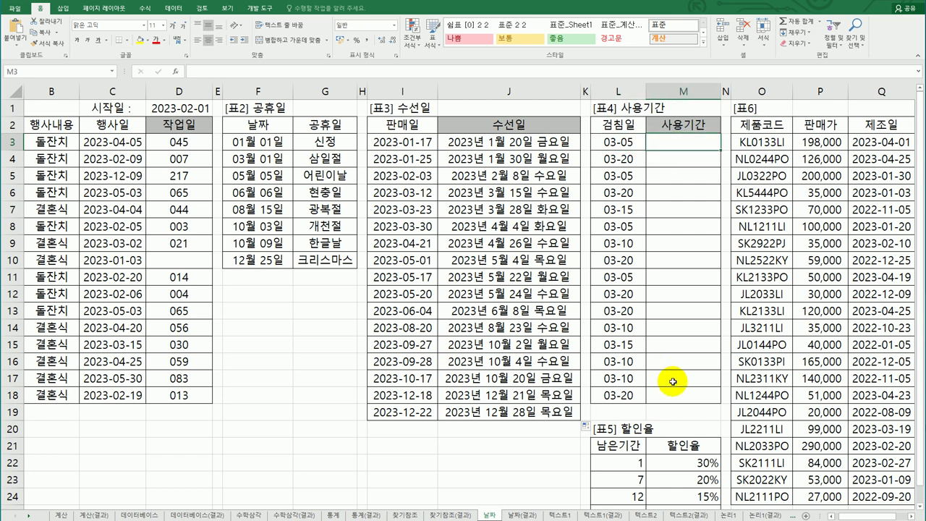
left_click_drag(678, 145, 671, 395)
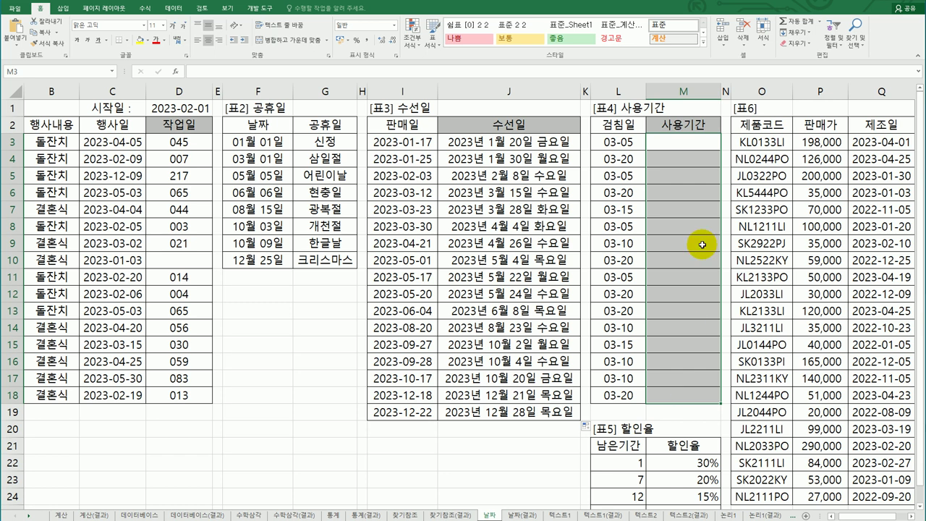
left_click(690, 143)
left_click(631, 142)
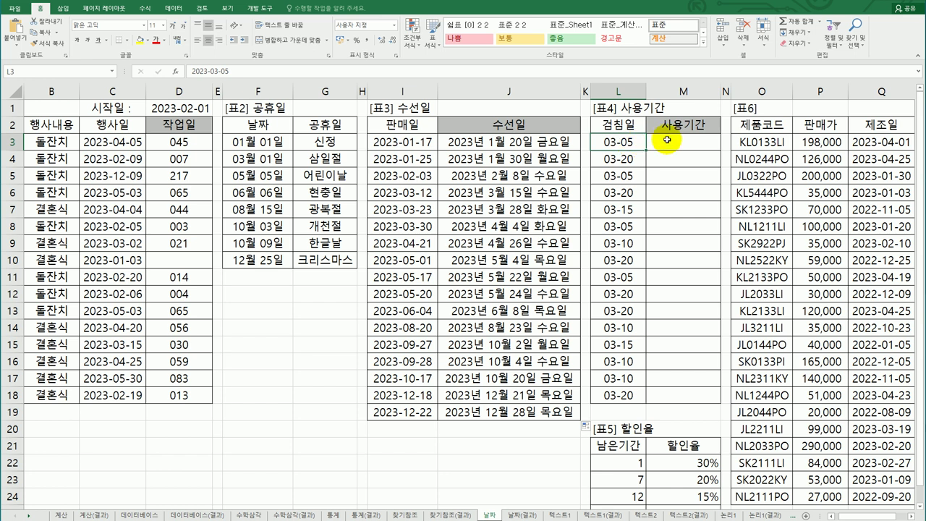
- Enter =EDATE(L3,-1) in M3 to get the date one month before the meter reading
left_click(674, 143)
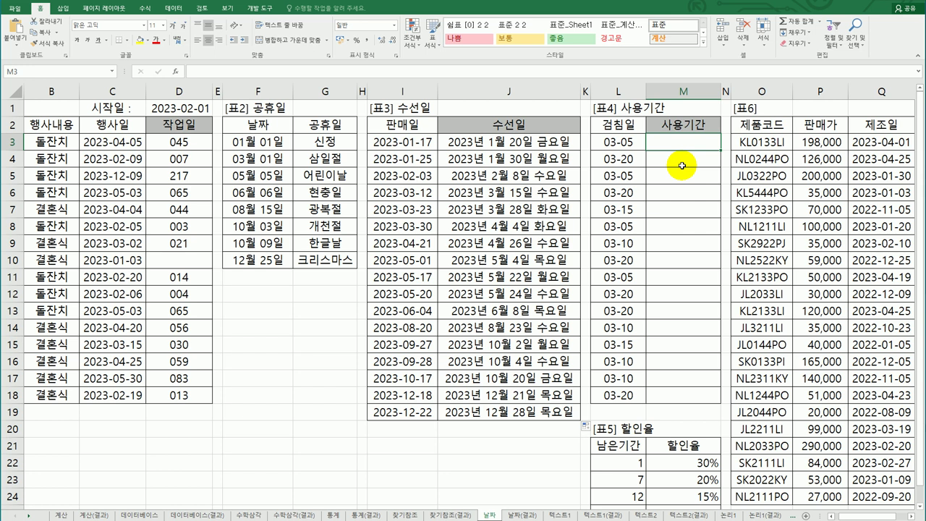
type("=")
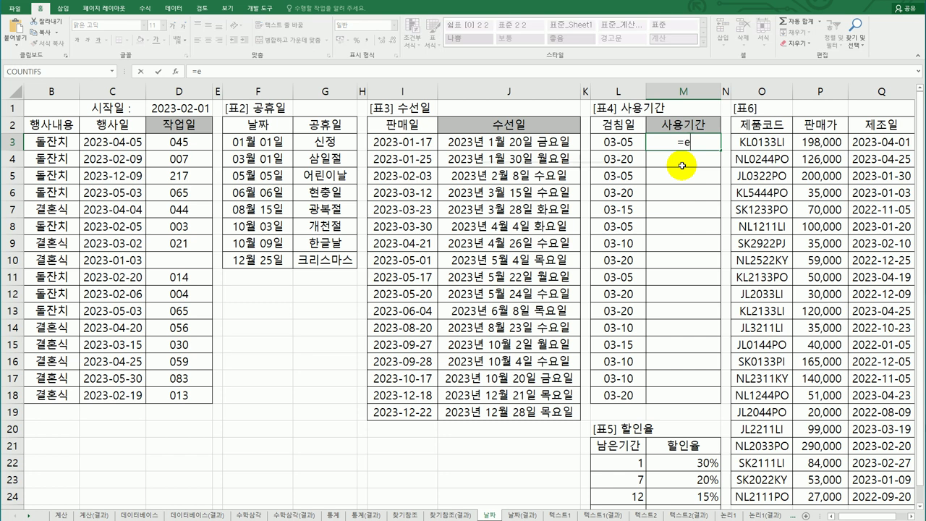
type("e")
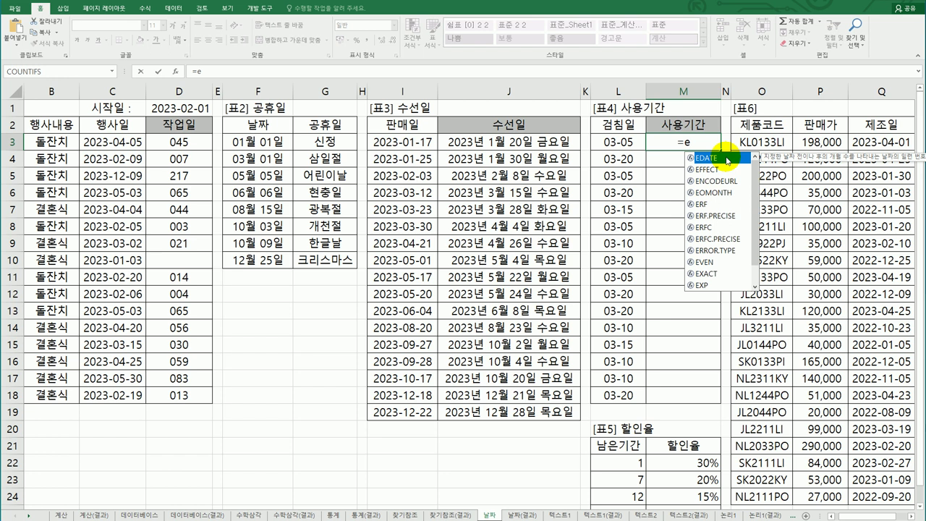
double_click(725, 156)
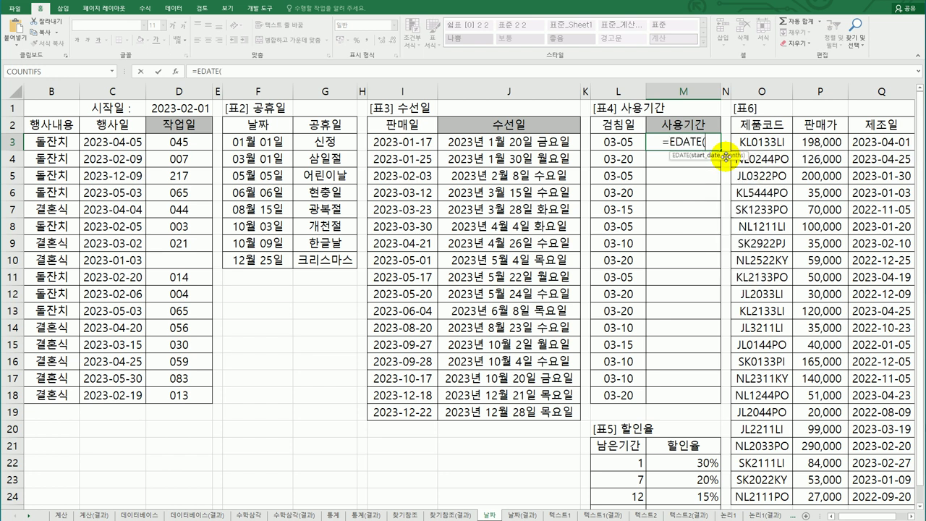
left_click(628, 141)
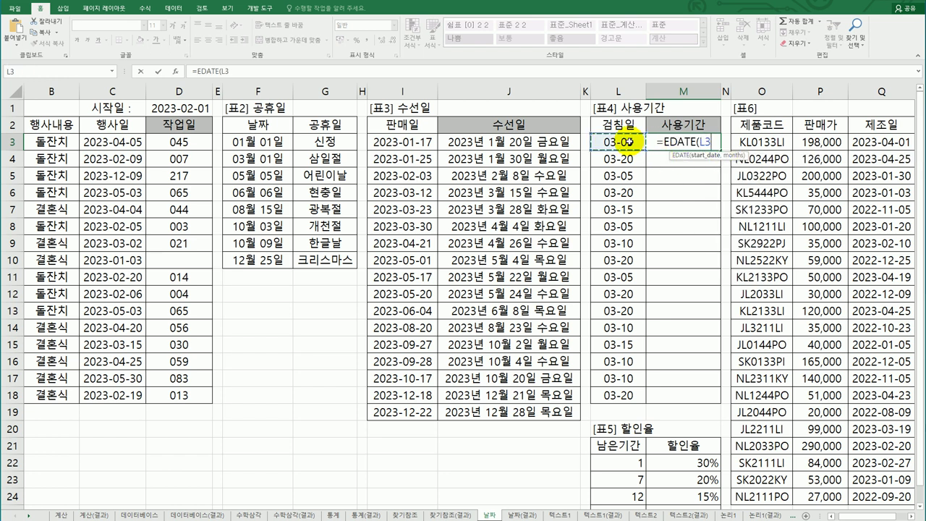
type(",")
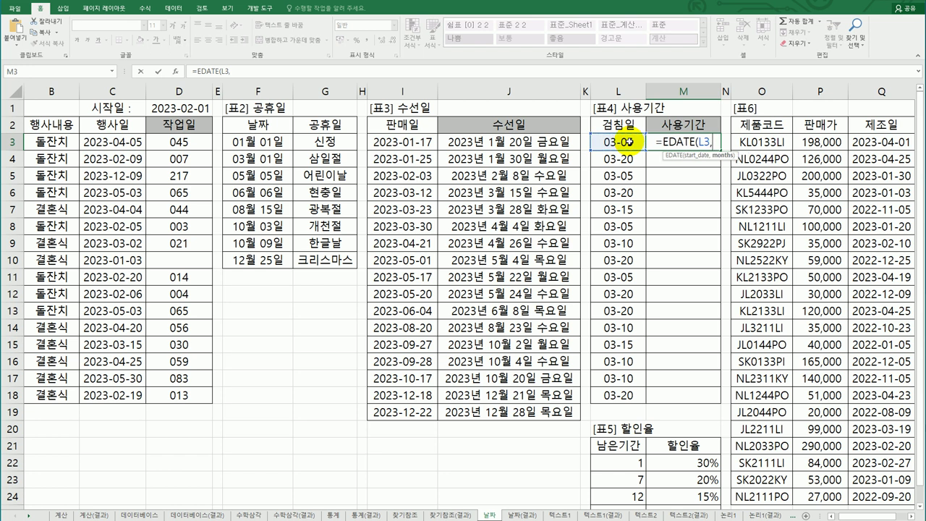
type("-1")
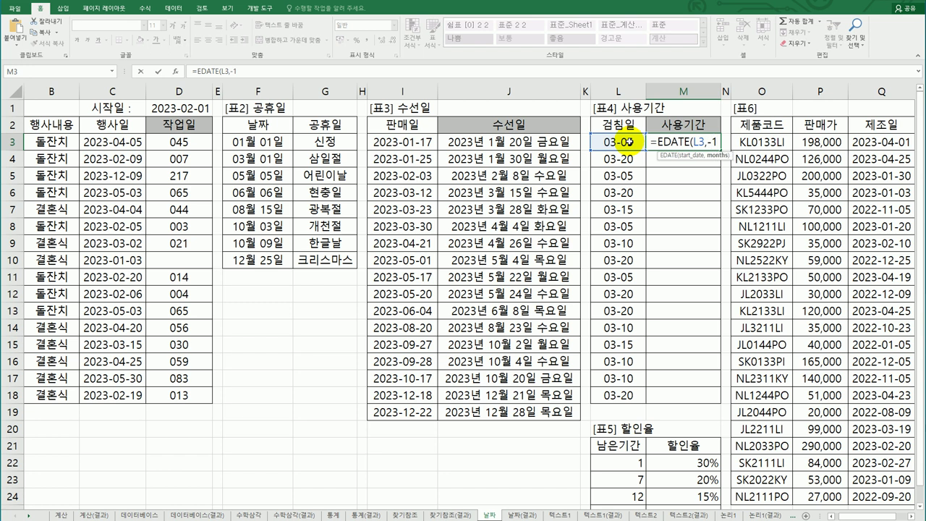
type(")")
key("Return")
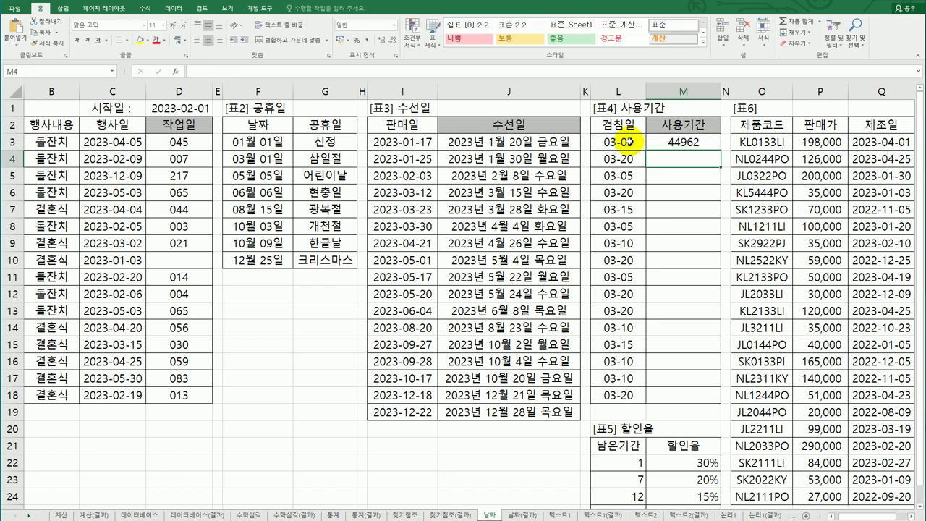
- Apply the custom number format mm-dd to cell M3
key("Up")
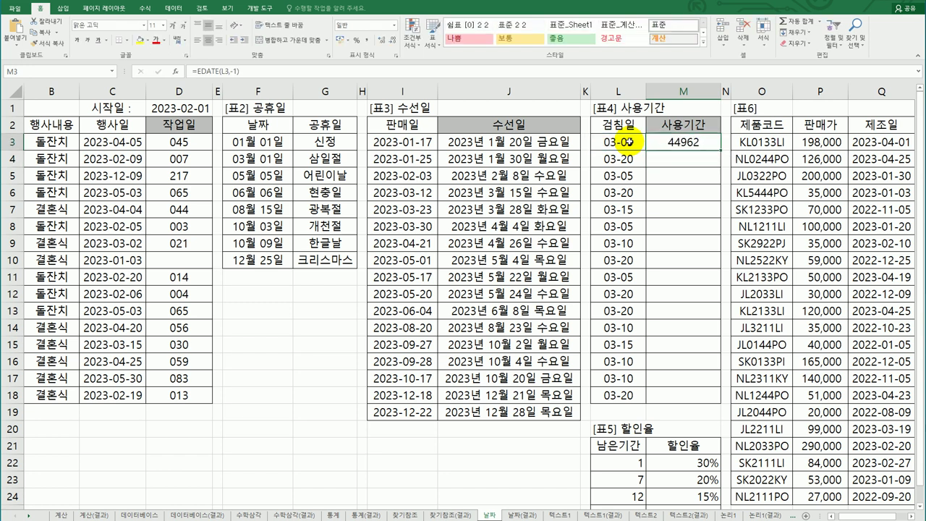
right_click(690, 150)
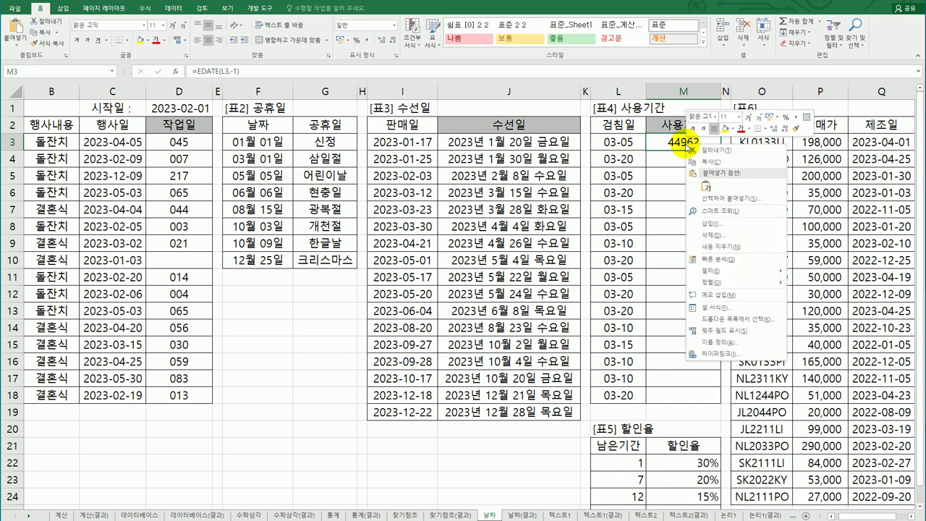
left_click(749, 311)
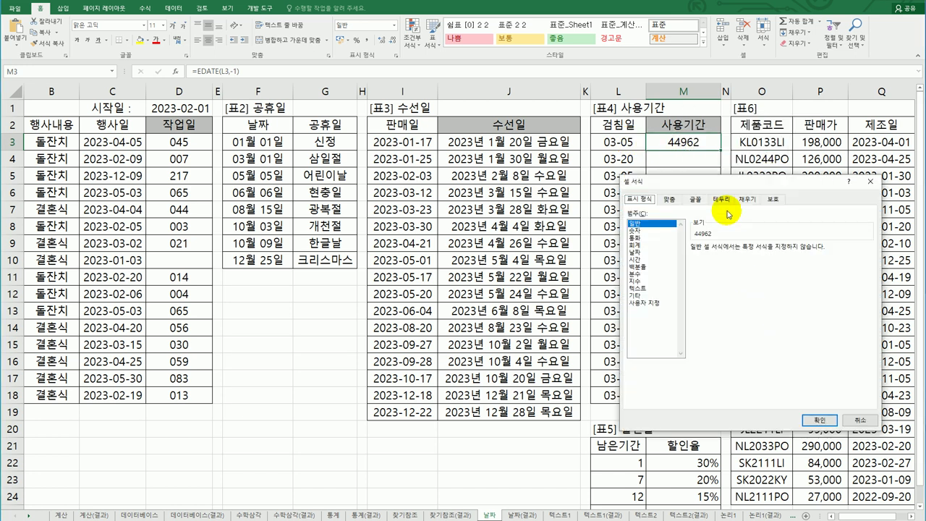
left_click_drag(715, 178, 649, 200)
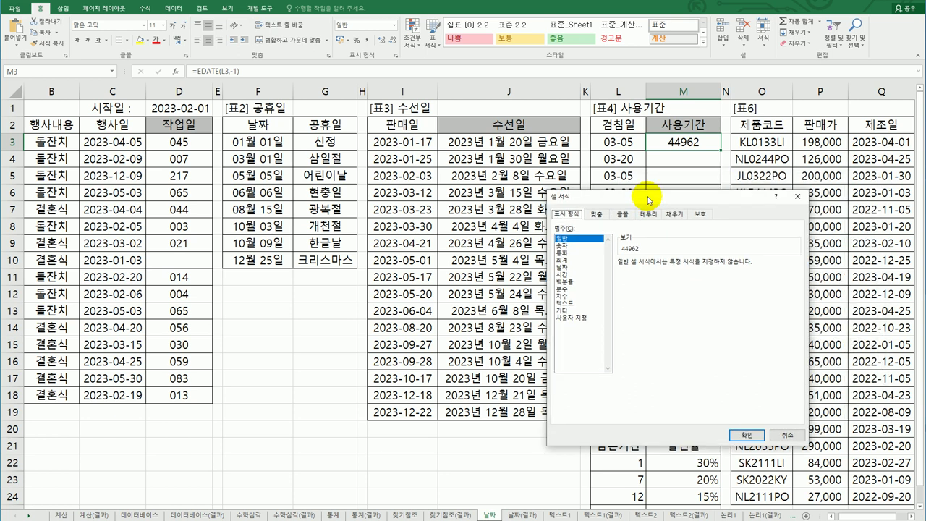
left_click(568, 267)
left_click(650, 309)
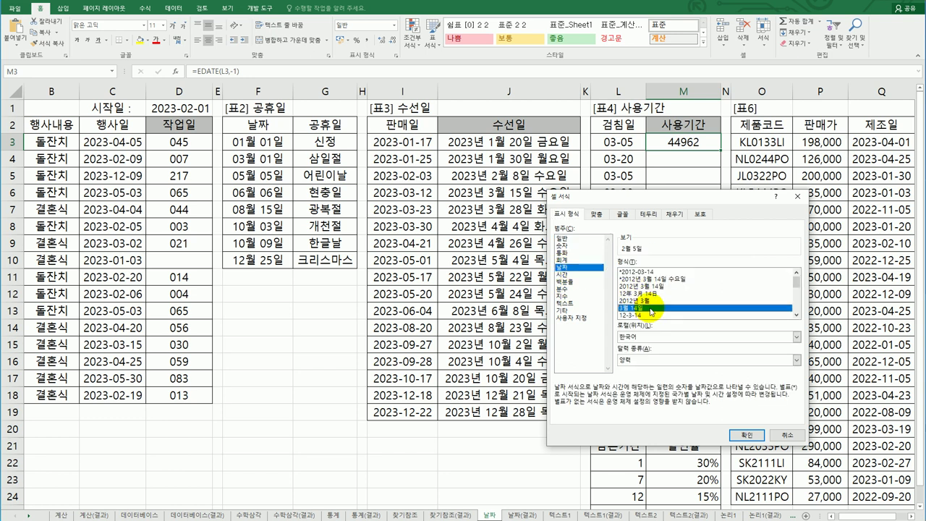
left_click(585, 317)
left_click_drag(672, 271, 595, 269)
type("mm")
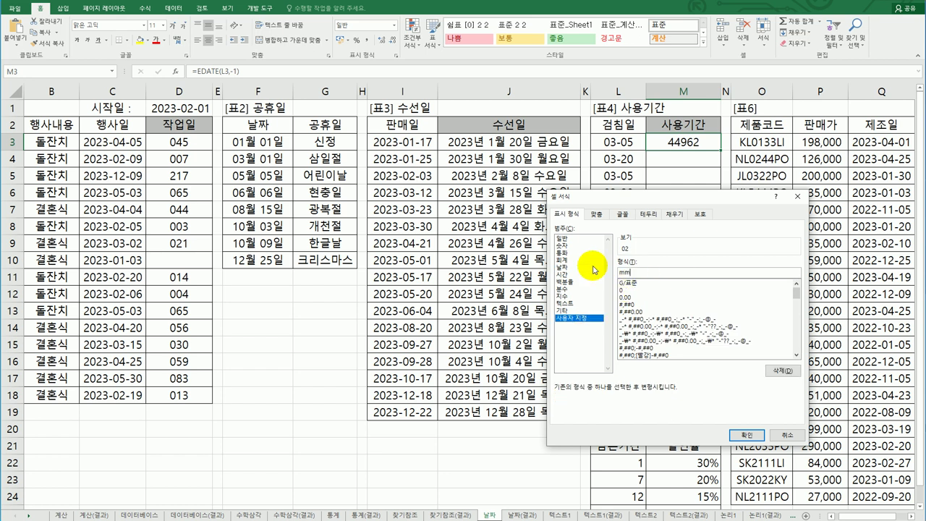
type("-dd")
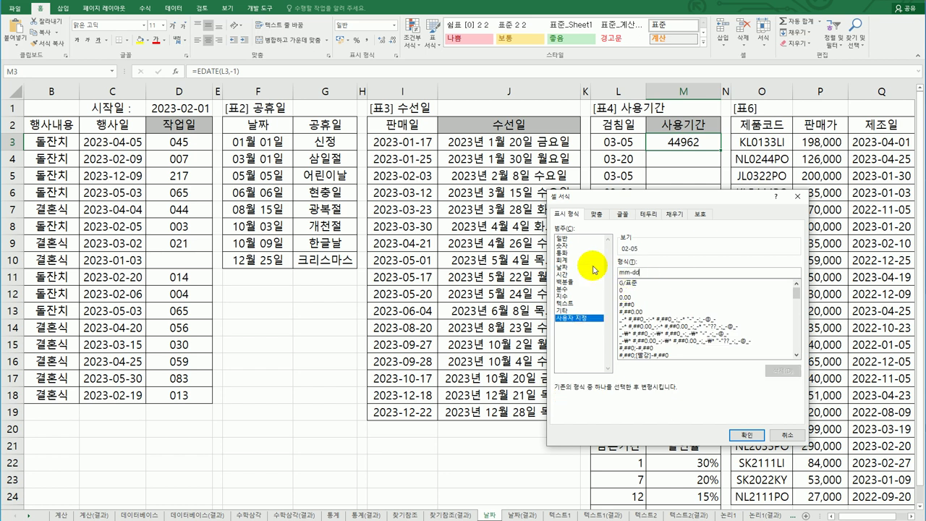
left_click(745, 436)
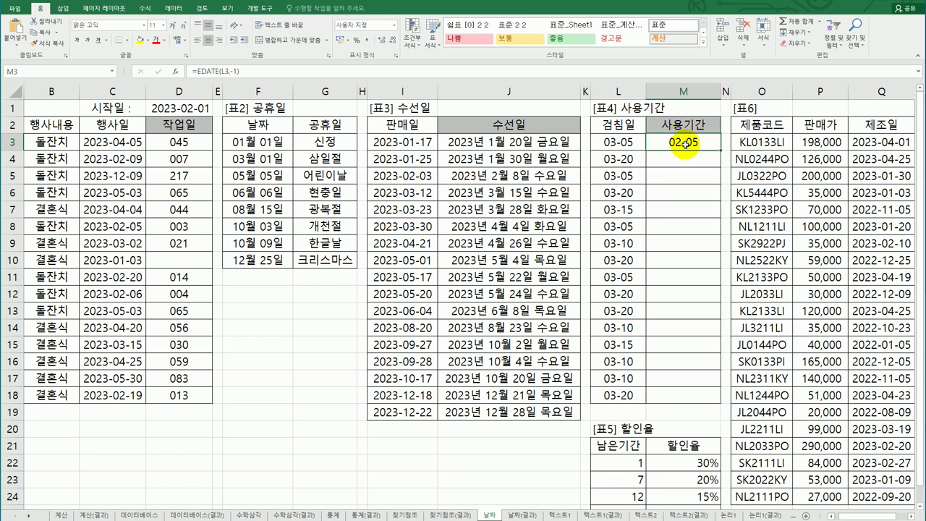
- Add one day to the M3 formula, making it =EDATE(L3,-1)+1
double_click(683, 143)
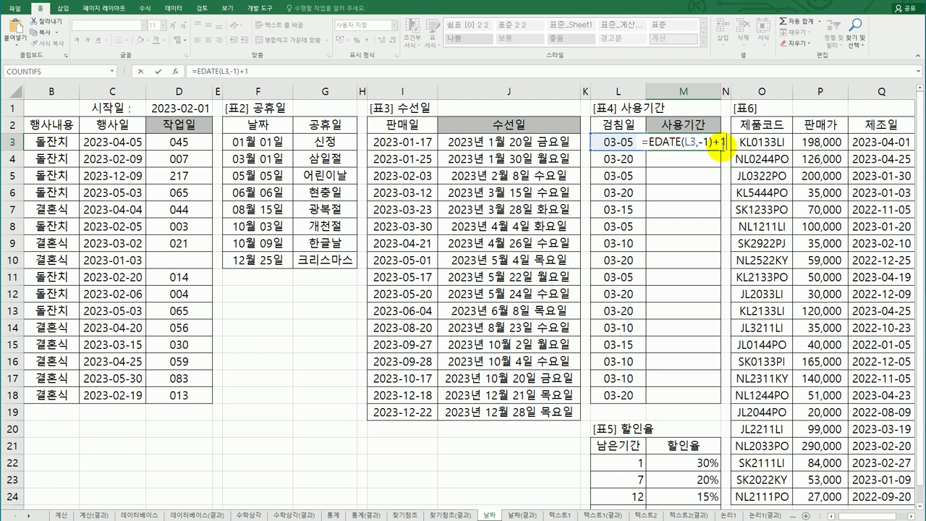
key("Return")
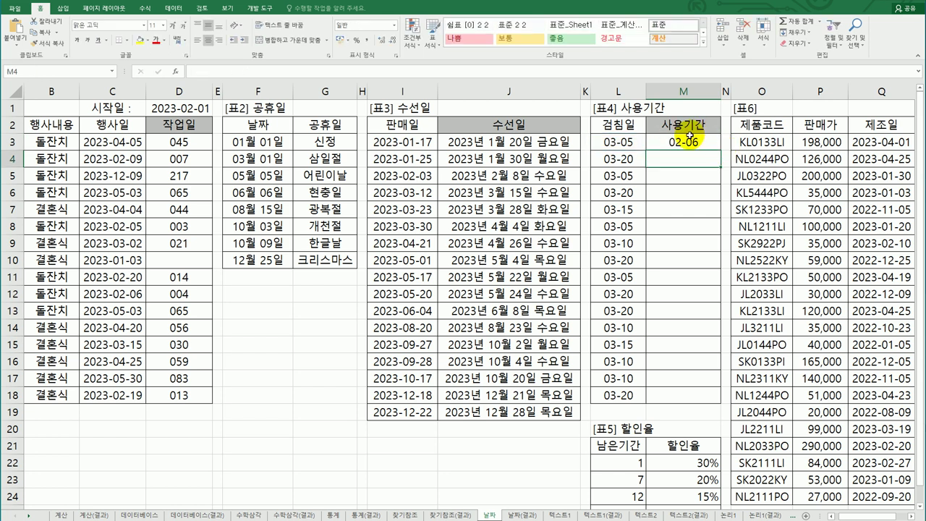
- Reset the number format of cell M3 to 일반 (General)
left_click(694, 143)
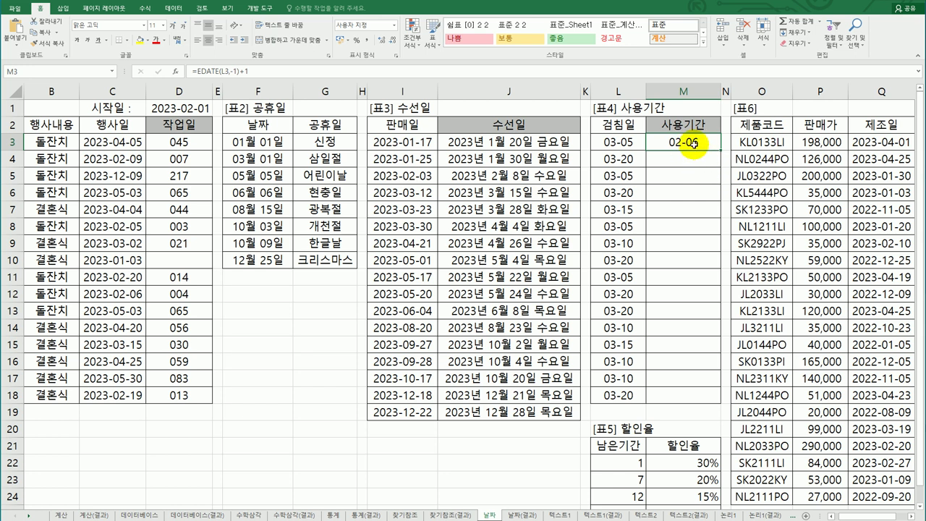
right_click(694, 143)
left_click(723, 308)
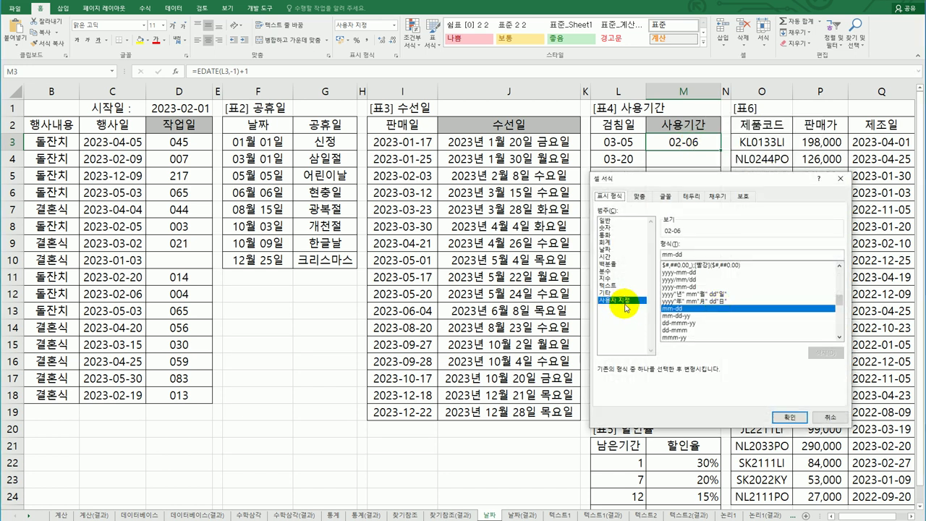
left_click(606, 221)
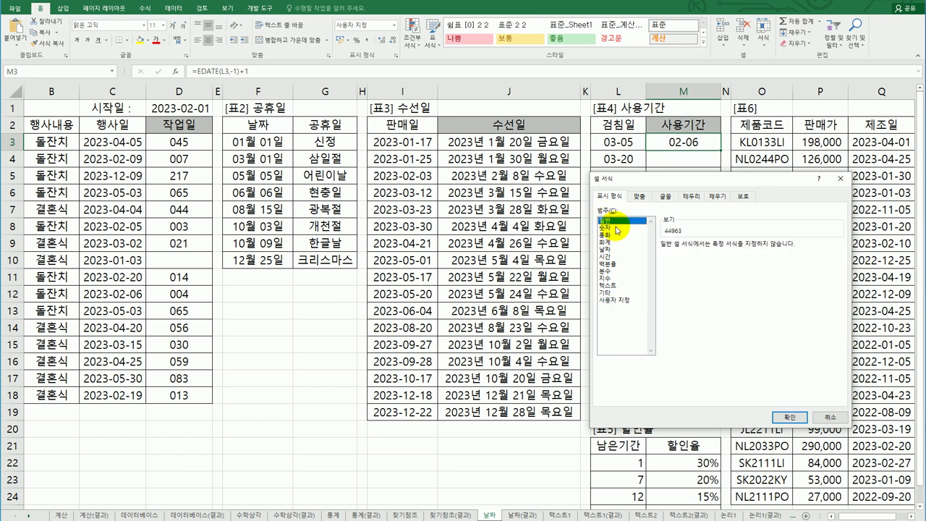
left_click(790, 418)
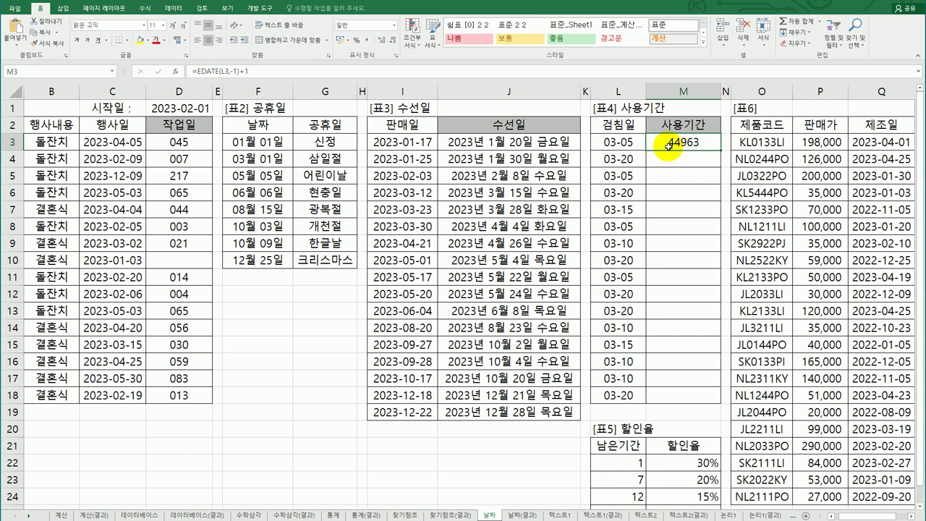
- Wrap the M3 formula in TEXT with the mm/dd format, giving =TEXT(EDATE(L3,-1)+1,"mm/dd")
double_click(662, 143)
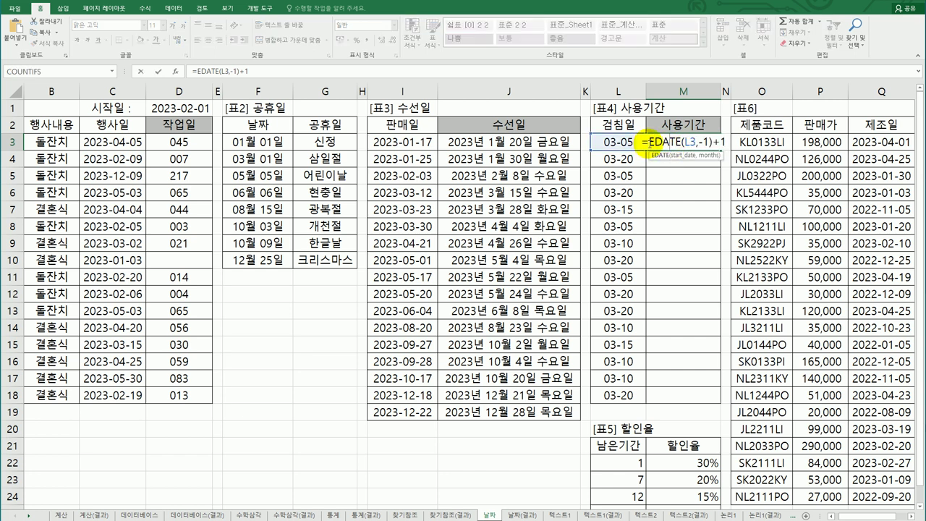
left_click(672, 154)
type("te")
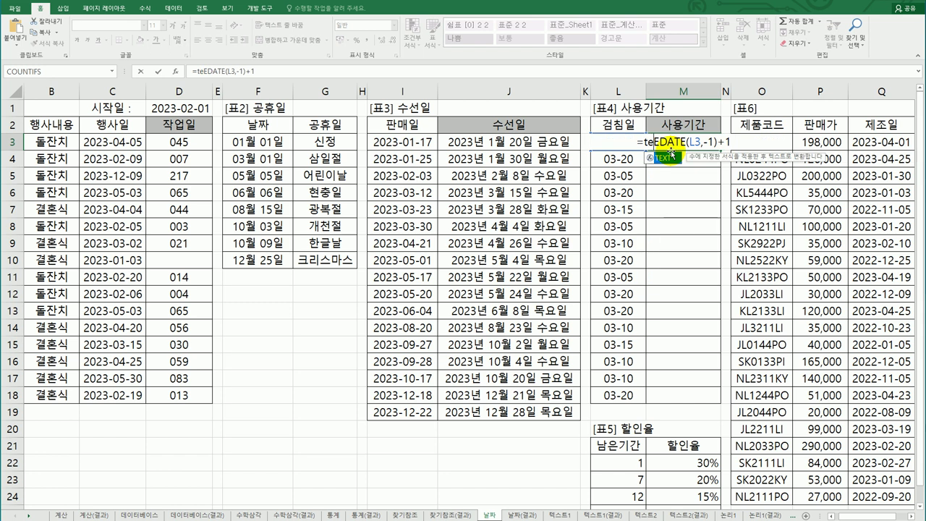
double_click(672, 155)
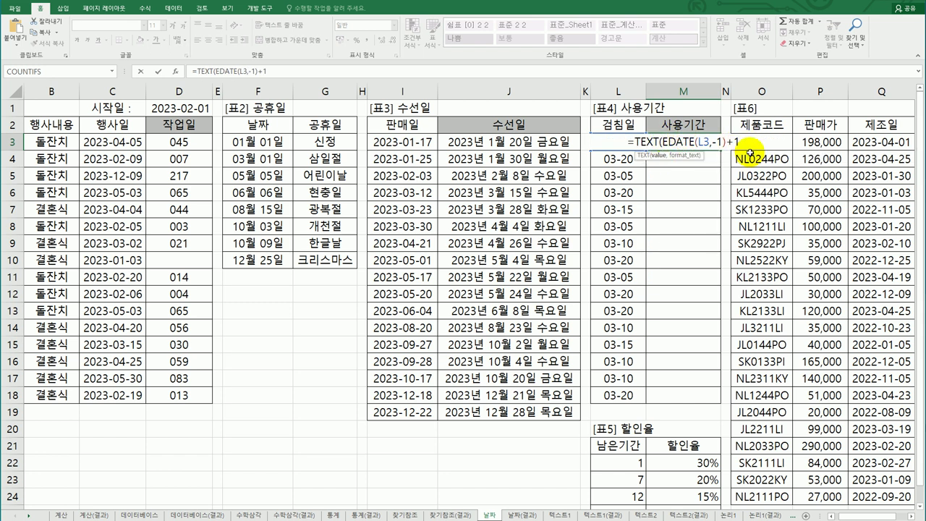
type(",")
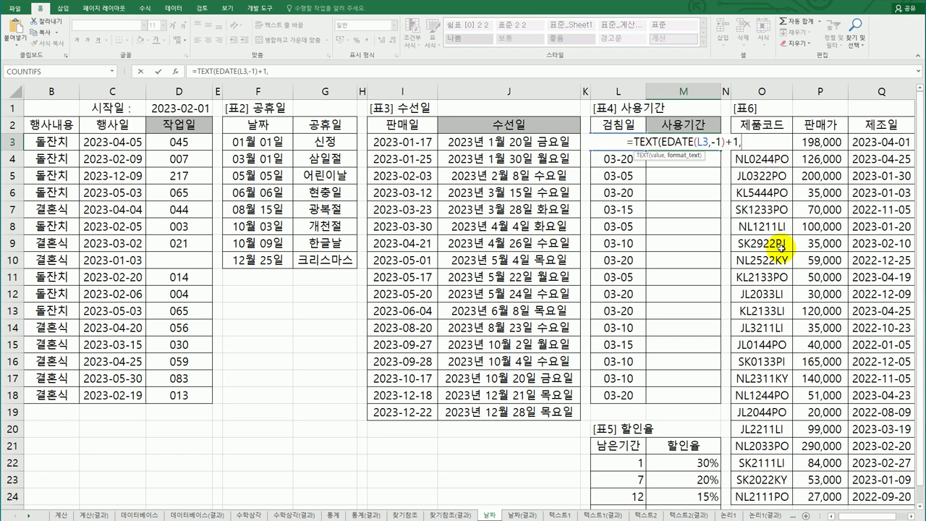
type("\"ㅡㅡ")
key("BackSpace")
key("BackSpace")
key("Hangul")
type("mm/dd\"")
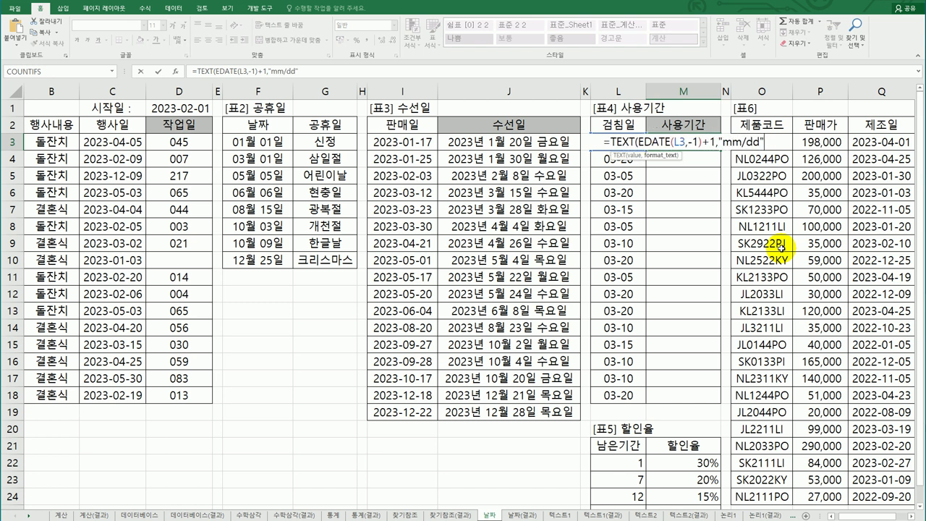
type(")")
key("Return")
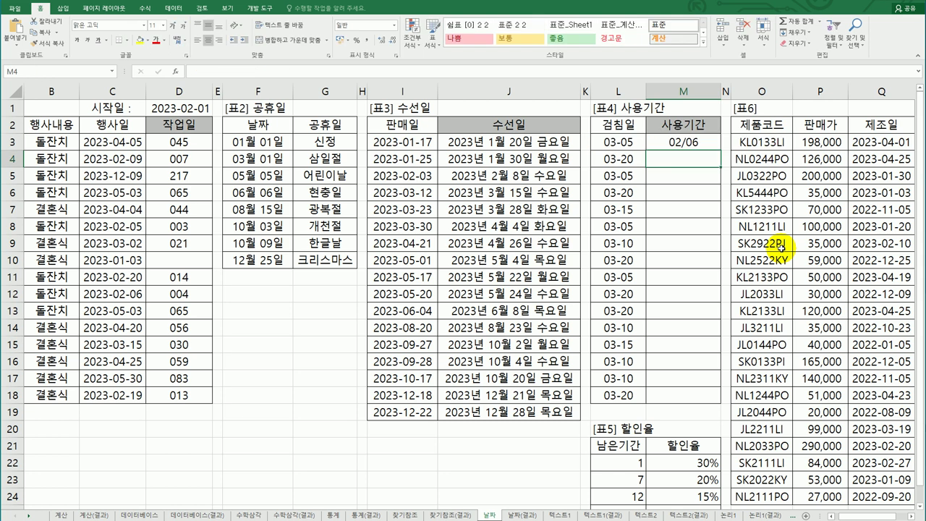
- Append & "~" to the TEXT formula in M3 to put a tilde after the start date
left_click(683, 142)
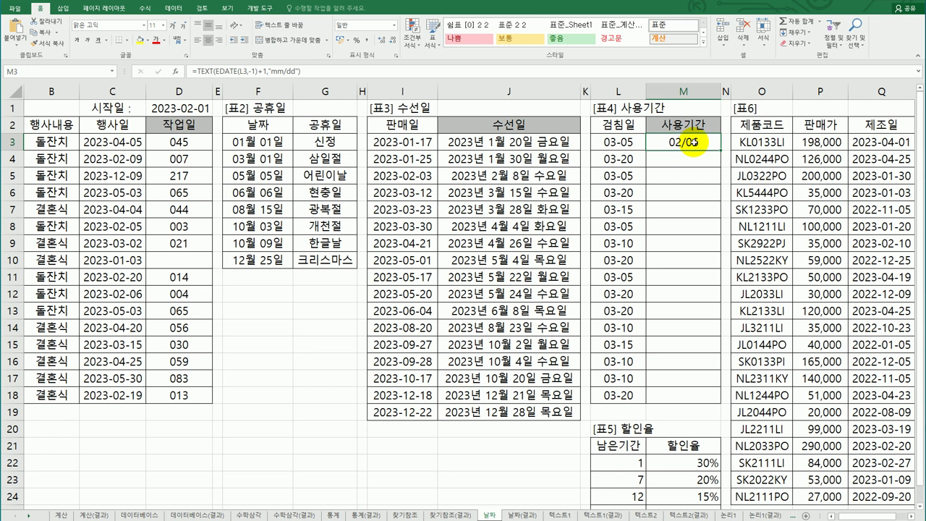
double_click(693, 142)
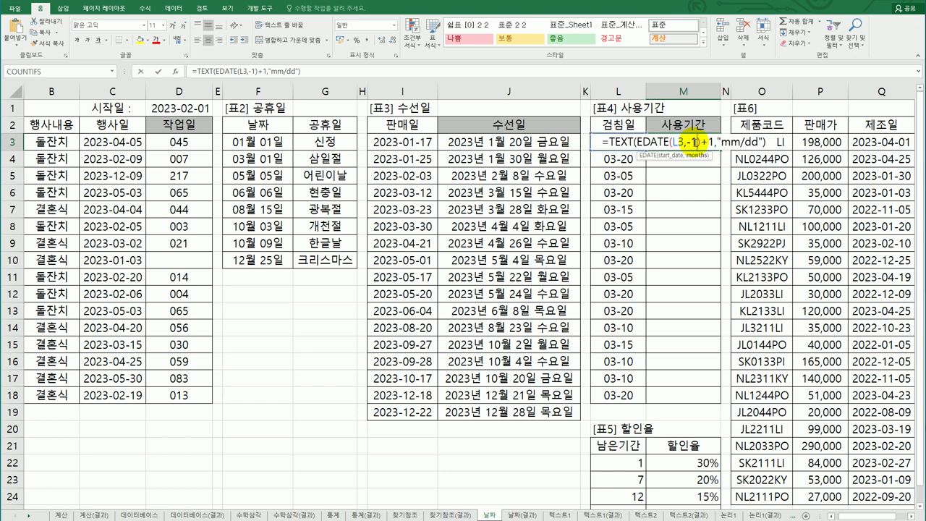
left_click(771, 143)
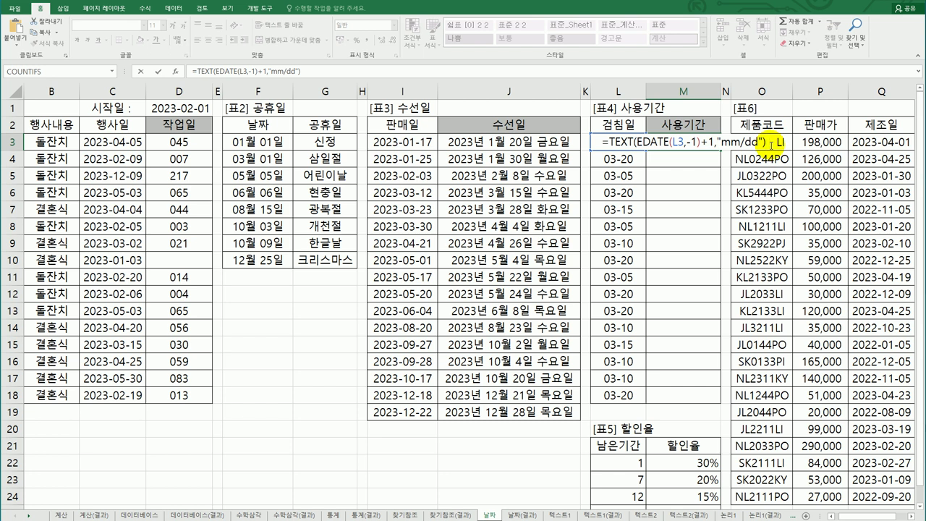
type("&")
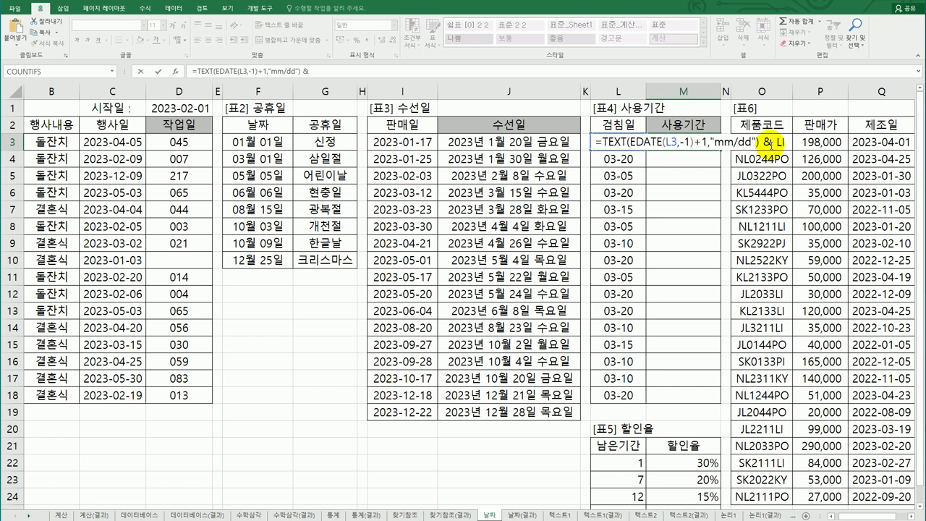
type(" \"")
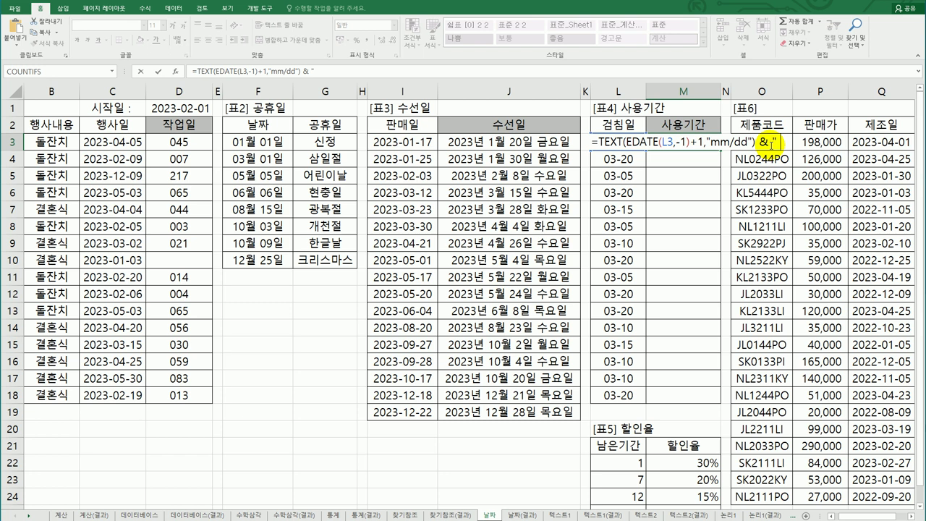
type("~")
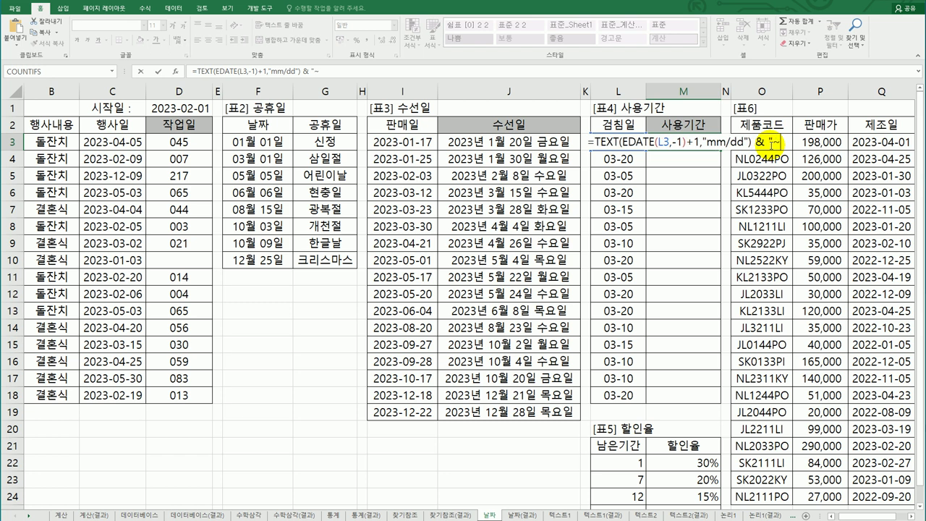
type("\"")
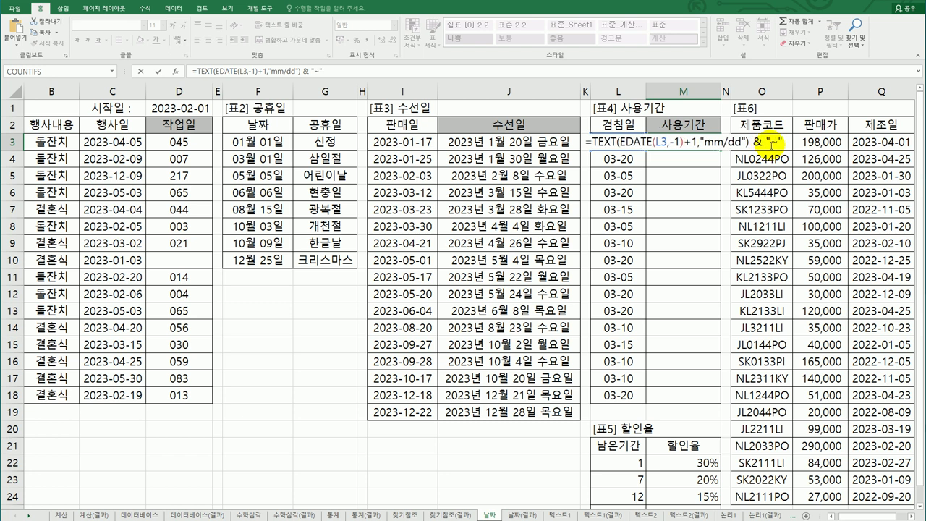
key("Return")
key("Up")
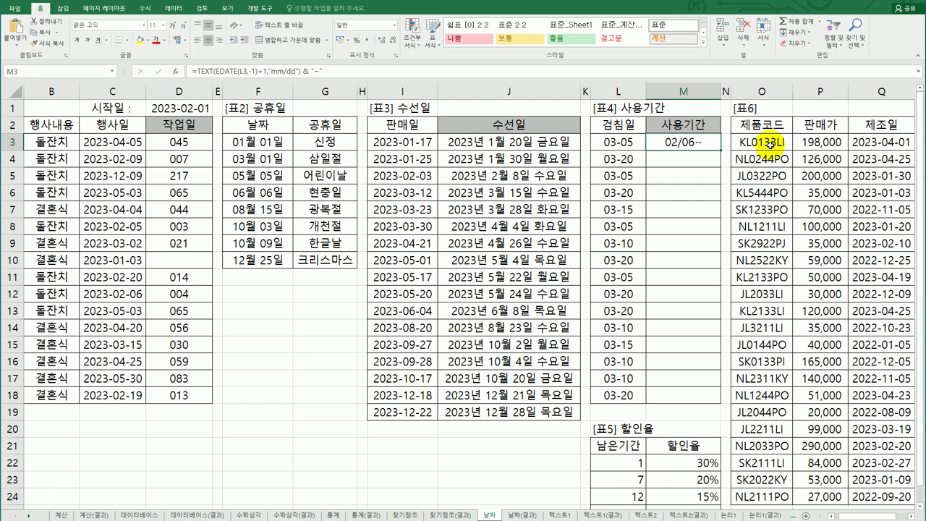
- Put spaces around the tilde in the M3 formula and append & TEXT(L3,"mm/dd") for the end date
key("F2")
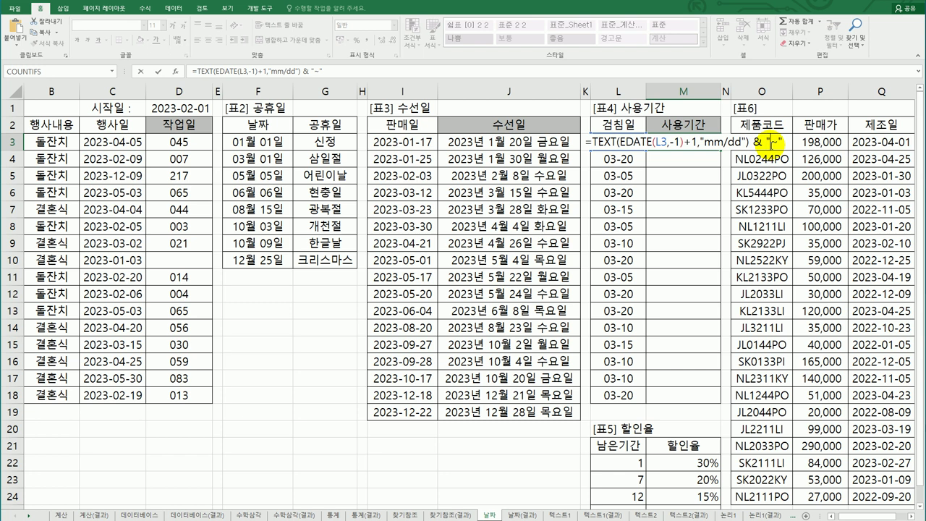
type("\"")
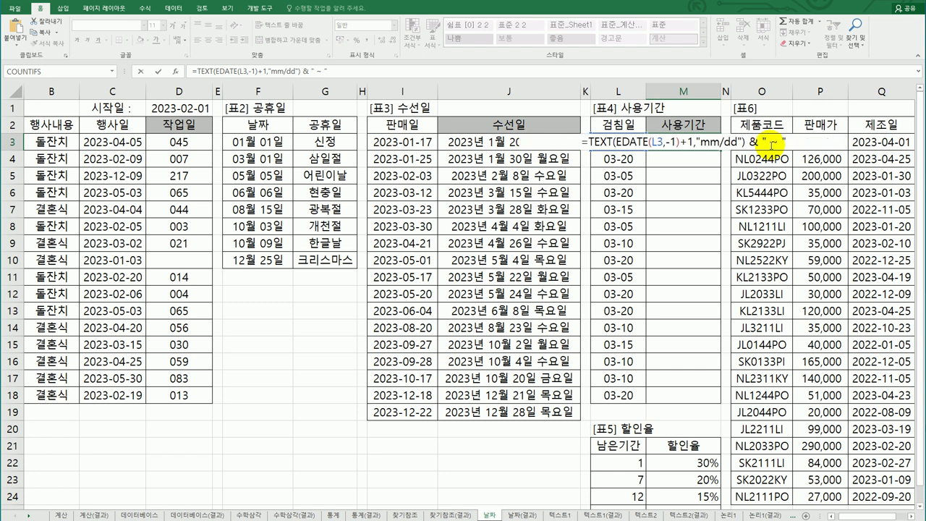
type(" &")
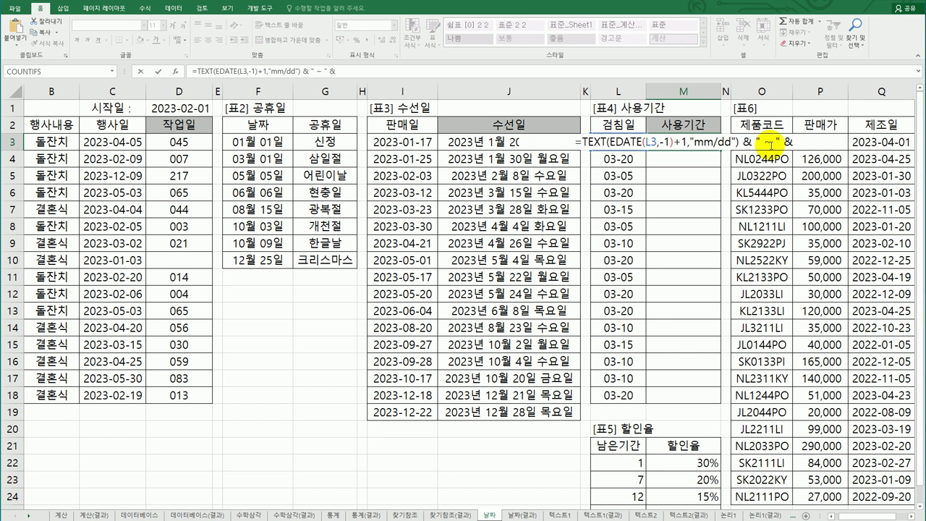
type(" text")
key("Tab")
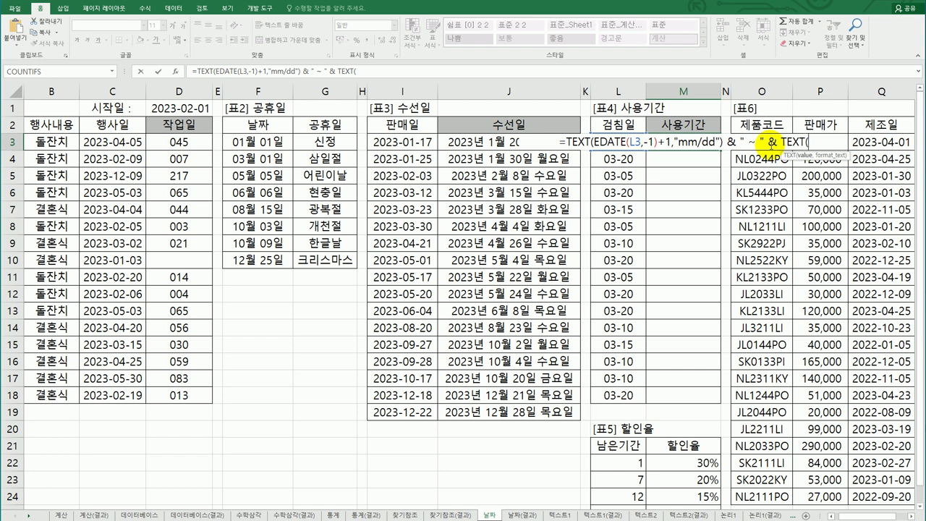
type(";")
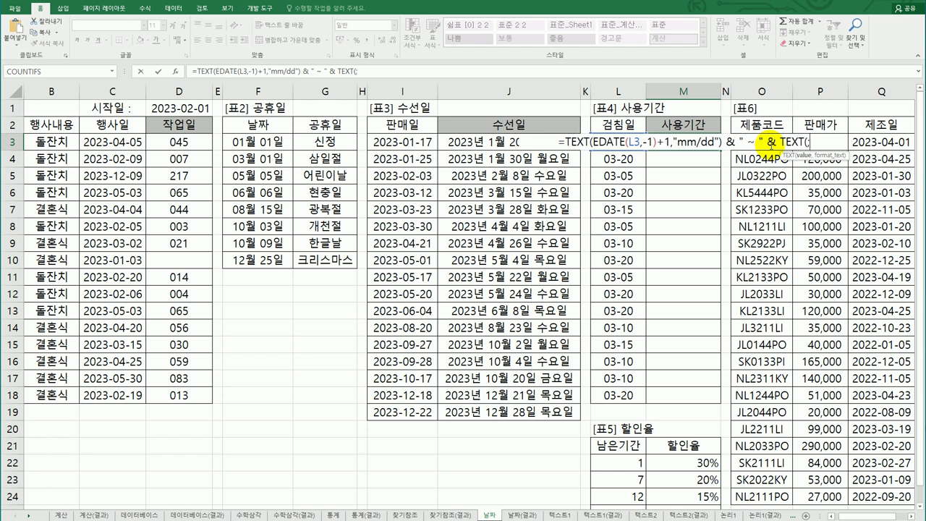
key("BackSpace")
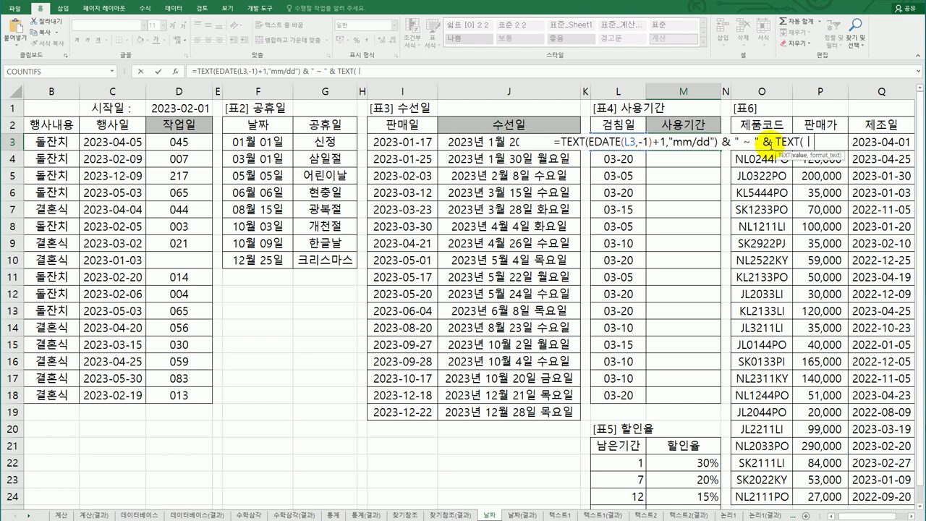
type("l3,")
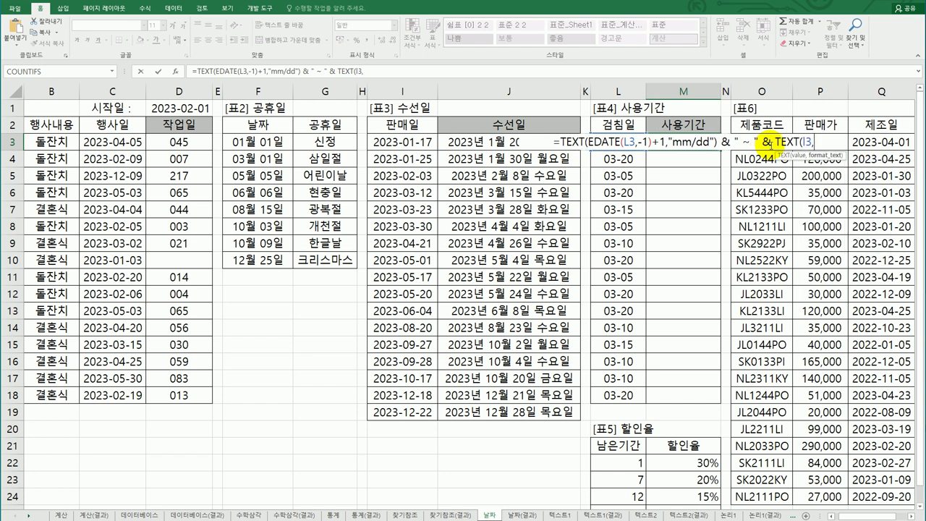
type("\"mm/")
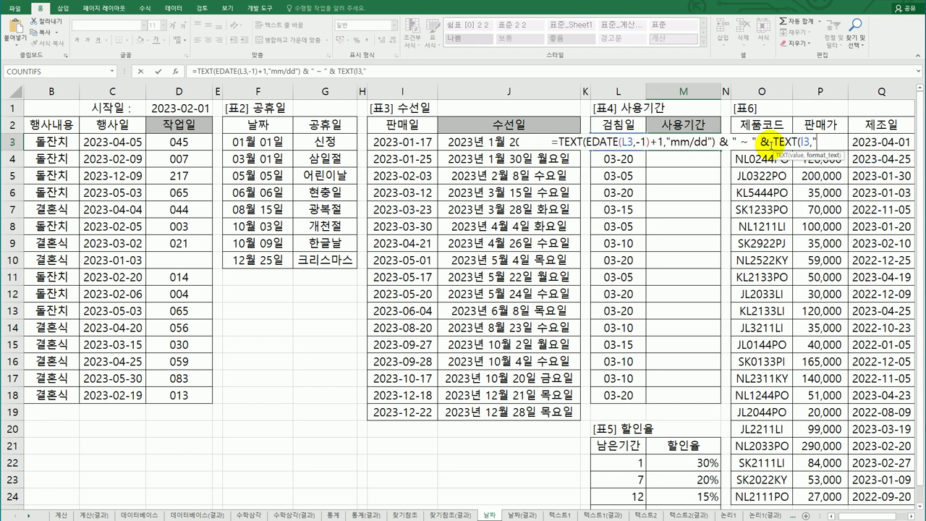
type("dd\"")
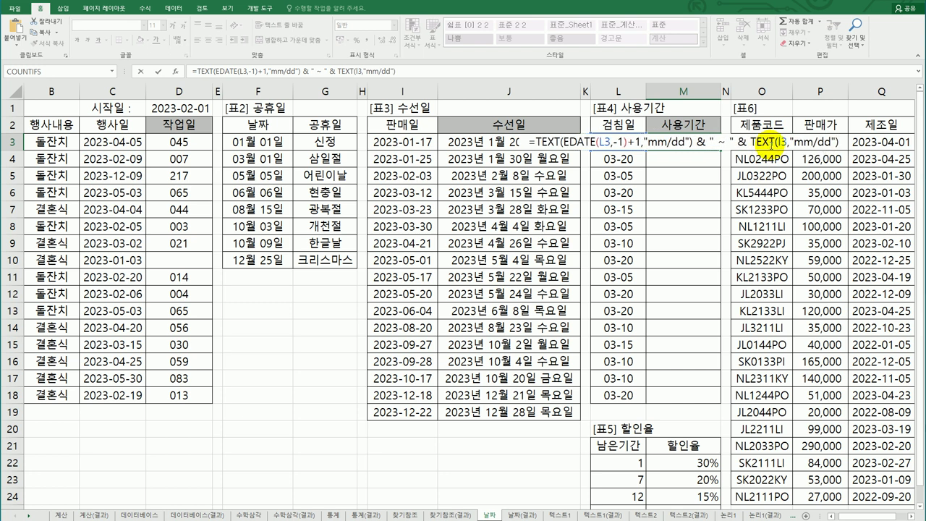
key("Return")
- Fill the M3 formula down through M18 and compare the 사용기간 column with the 날짜(결과) sheet
left_click(700, 146)
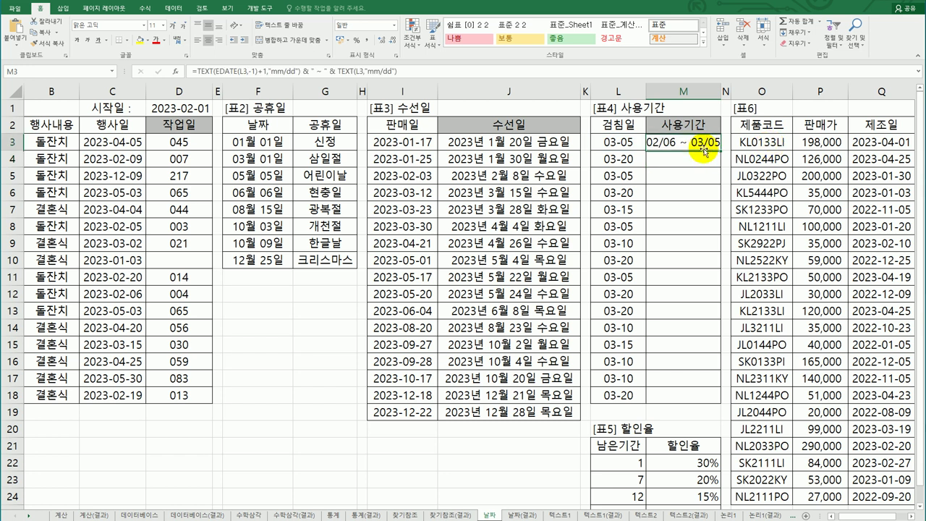
left_click_drag(721, 149, 719, 404)
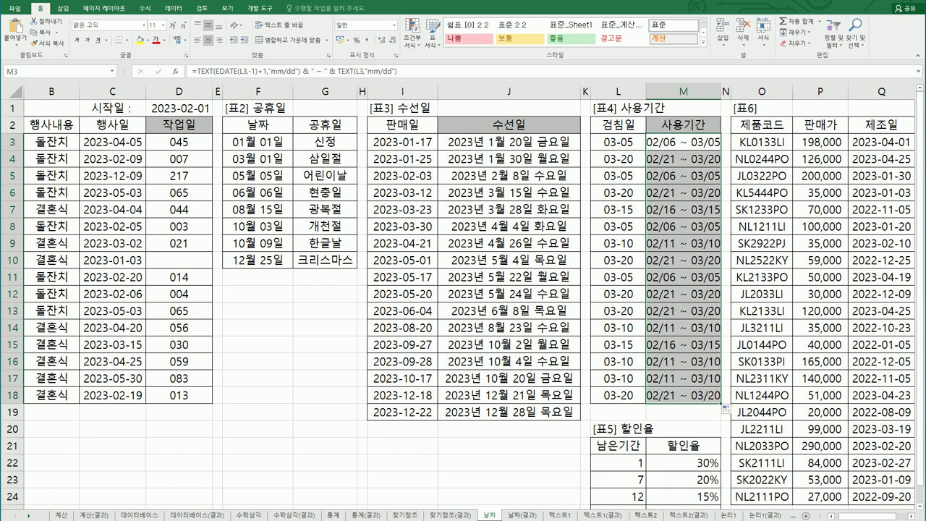
left_click(522, 515)
left_click(489, 515)
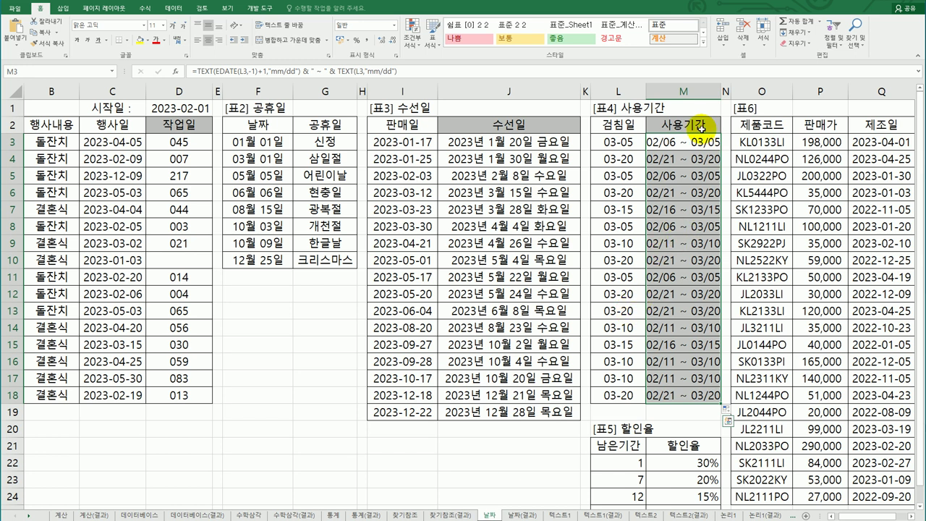
left_click(521, 514)
left_click(489, 515)
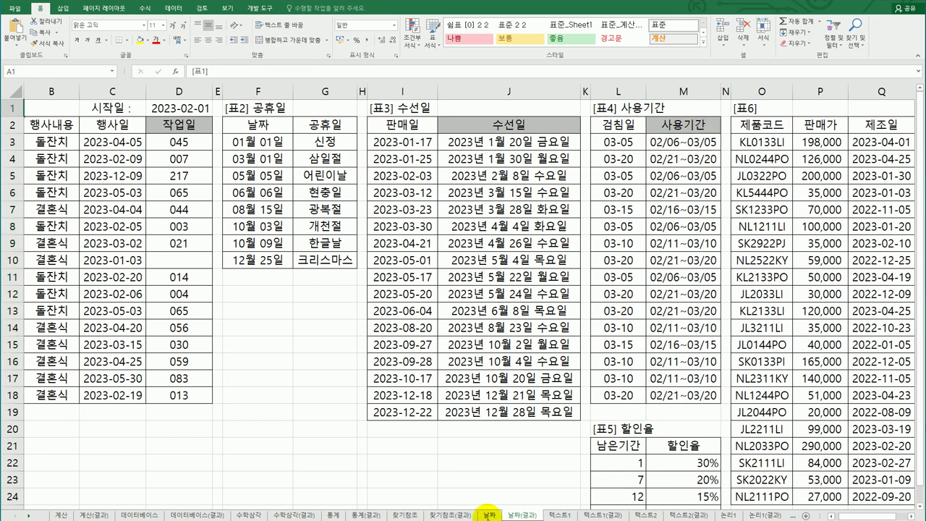
- Remove the spaces around the tilde in the M3 formula and refill it down through M18
double_click(686, 139)
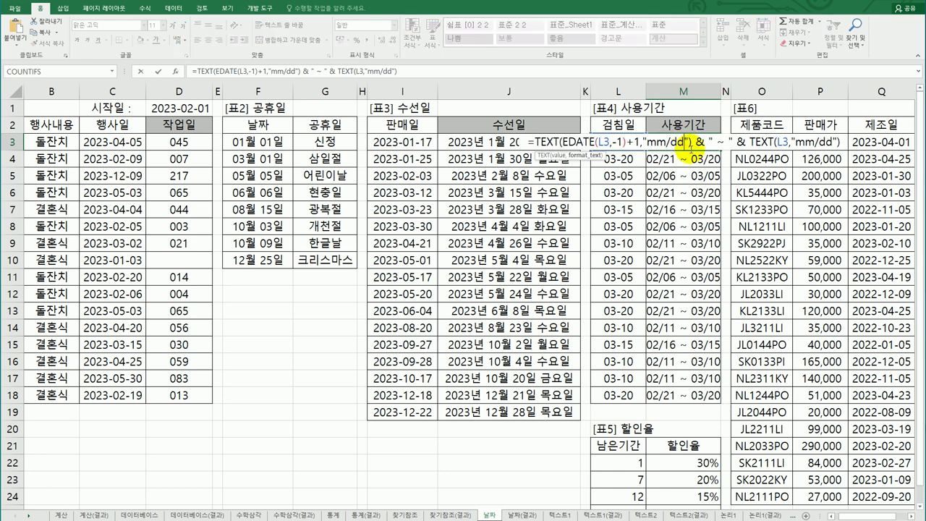
left_click(713, 142)
key("BackSpace")
key("Right")
key("Delete")
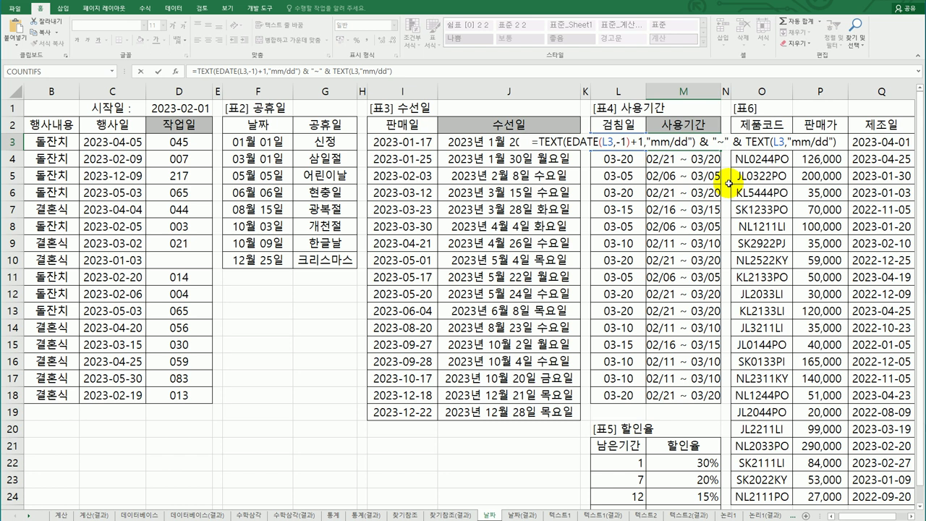
key("Return")
left_click(713, 146)
left_click_drag(721, 150, 703, 392)
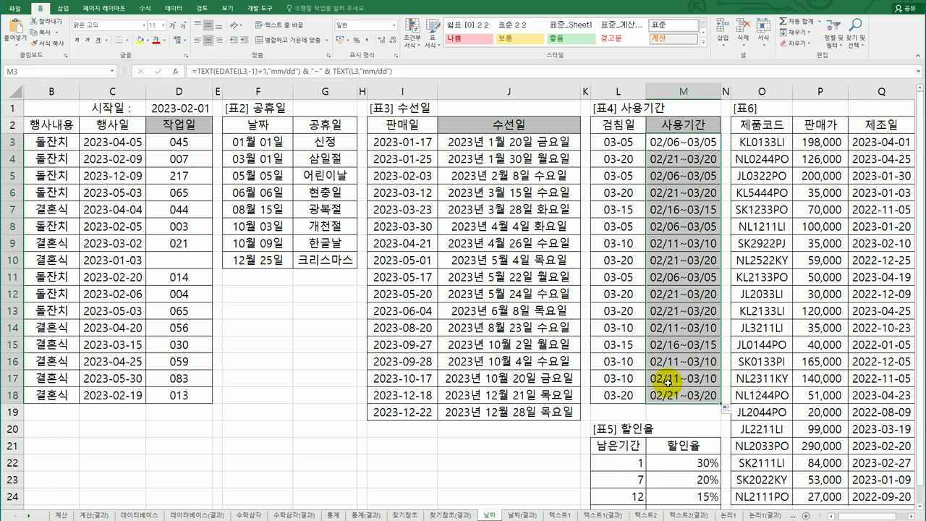
- Examine the 할인가 task in 표6, its 판매가 column and the 남은기간 and 할인율 lookup range in 표5
scroll(655, 405, "down", 2)
scroll(738, 416, "up", 2)
left_click_drag(843, 515, 873, 517)
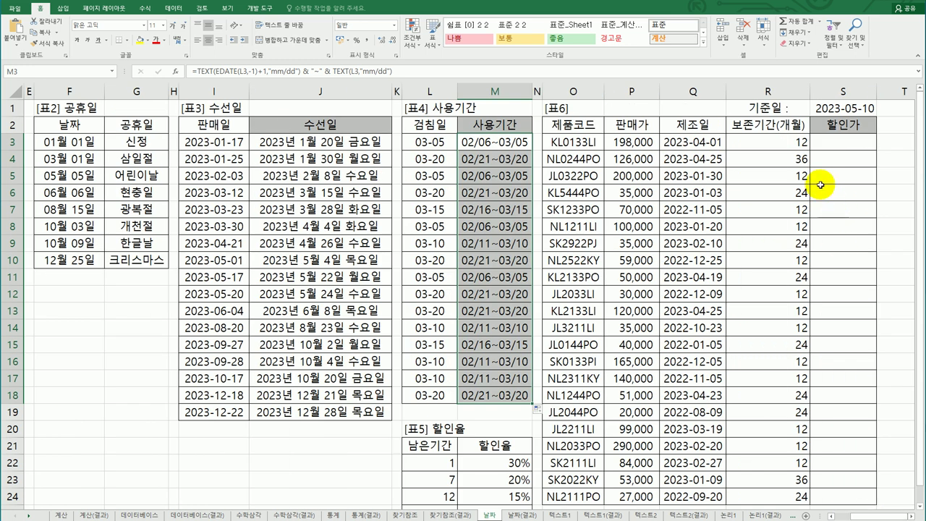
left_click(838, 143)
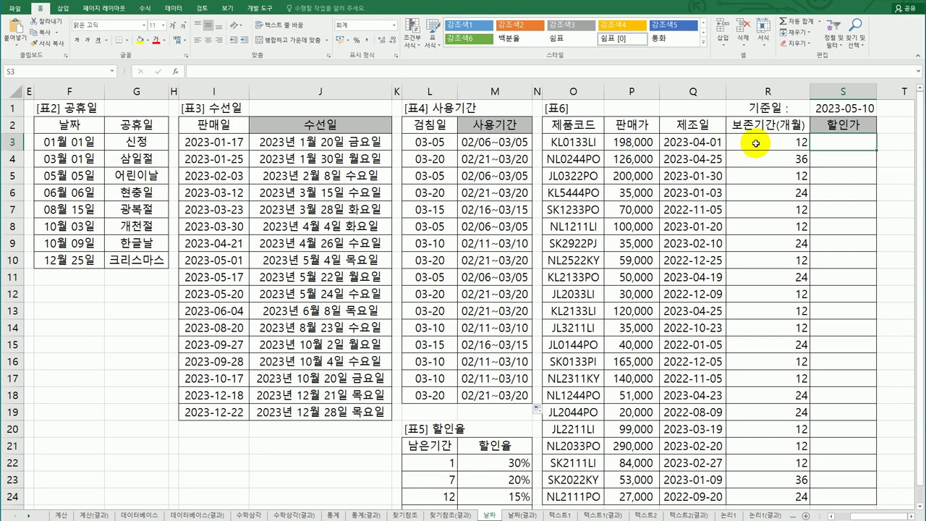
scroll(789, 326, "down", 4)
left_click_drag(453, 258, 508, 313)
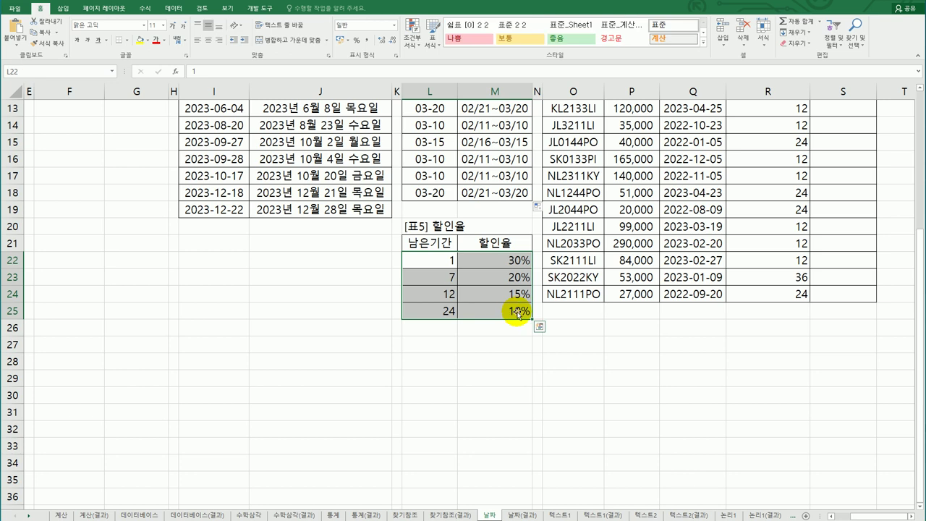
scroll(579, 301, "up", 4)
left_click(845, 141)
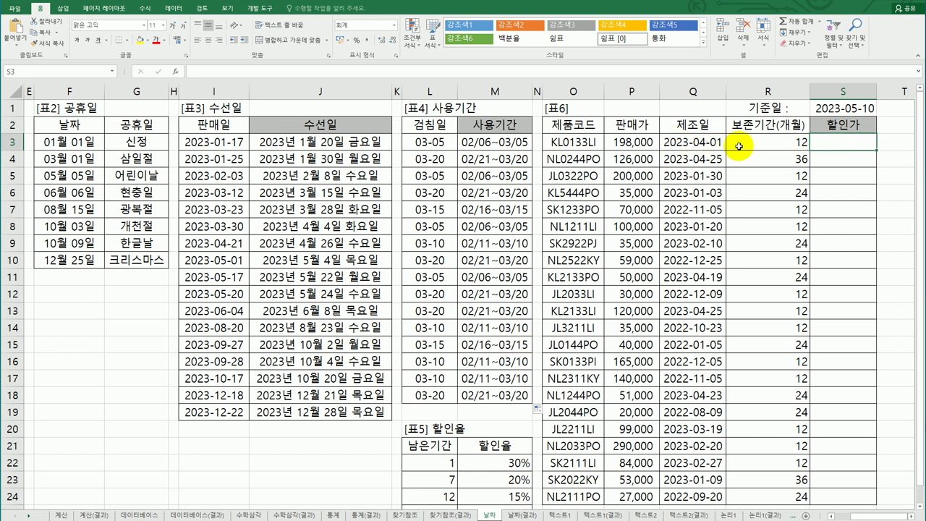
left_click(648, 142)
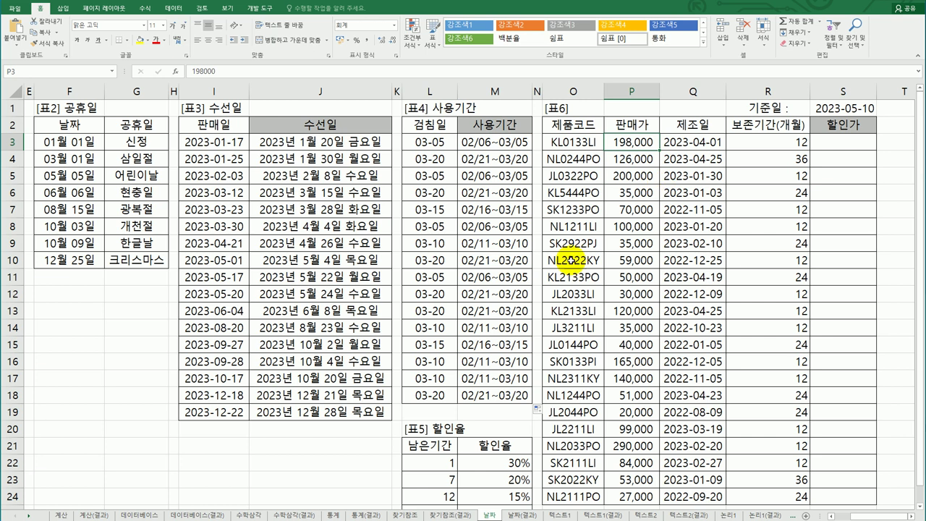
scroll(651, 217, "down", 2)
left_click_drag(506, 360, 510, 415)
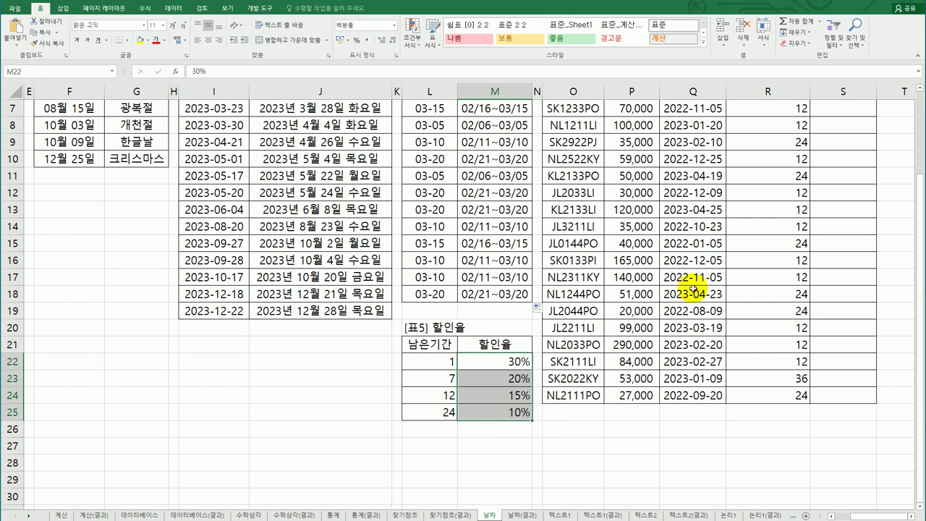
scroll(690, 192, "up", 2)
- Review the 제조일 and 보존기간(개월) values in row 3 of 표6 that determine the expiry date
left_click(843, 145)
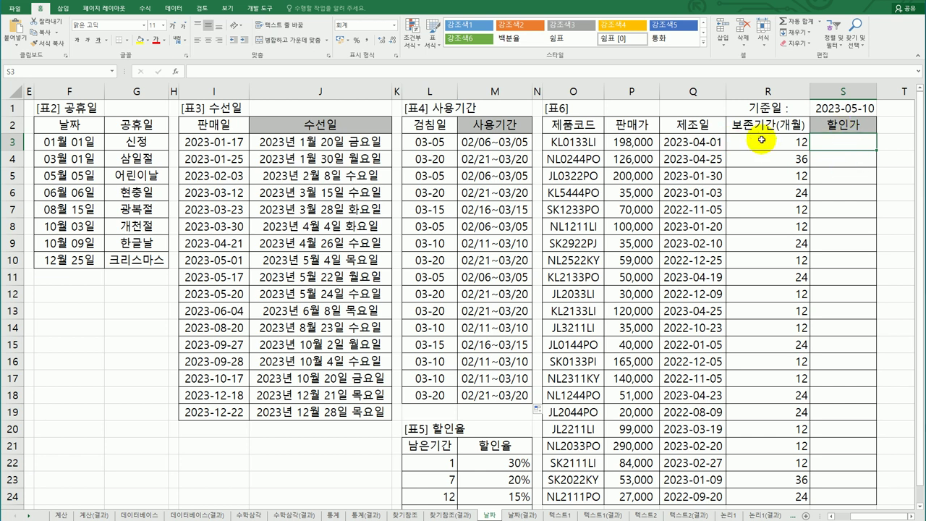
scroll(716, 208, "down", 1)
scroll(715, 208, "up", 1)
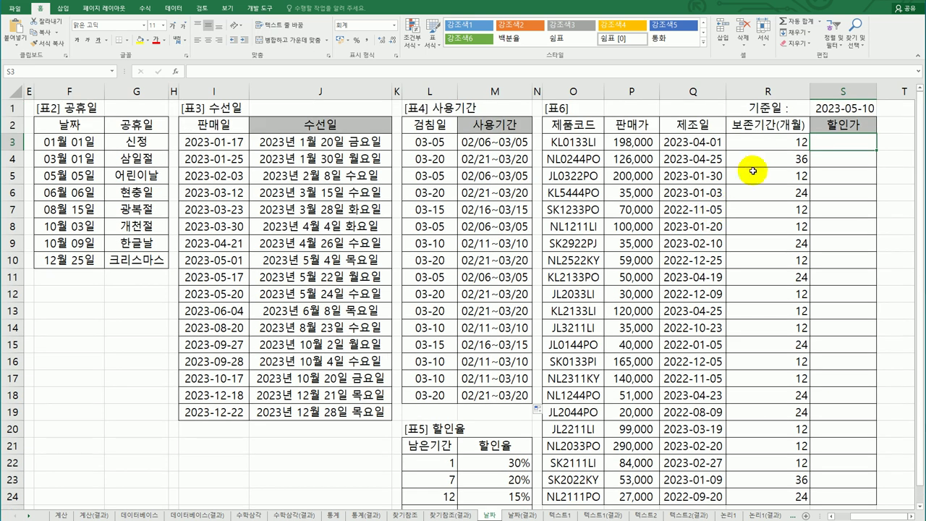
left_click(759, 144)
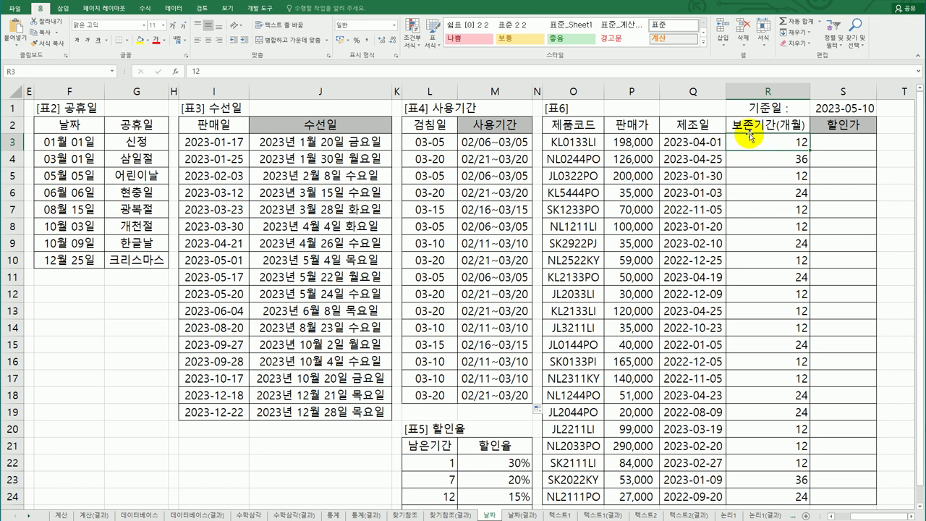
left_click(714, 139)
left_click(753, 142)
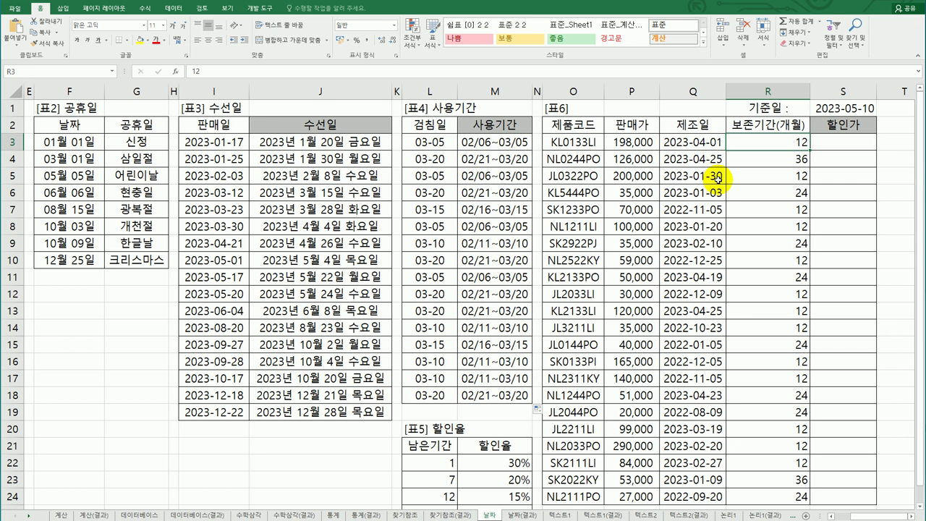
- Enter =EDATE(Q3,R3) in S3 to add the storage months to the manufacturing date
left_click(834, 142)
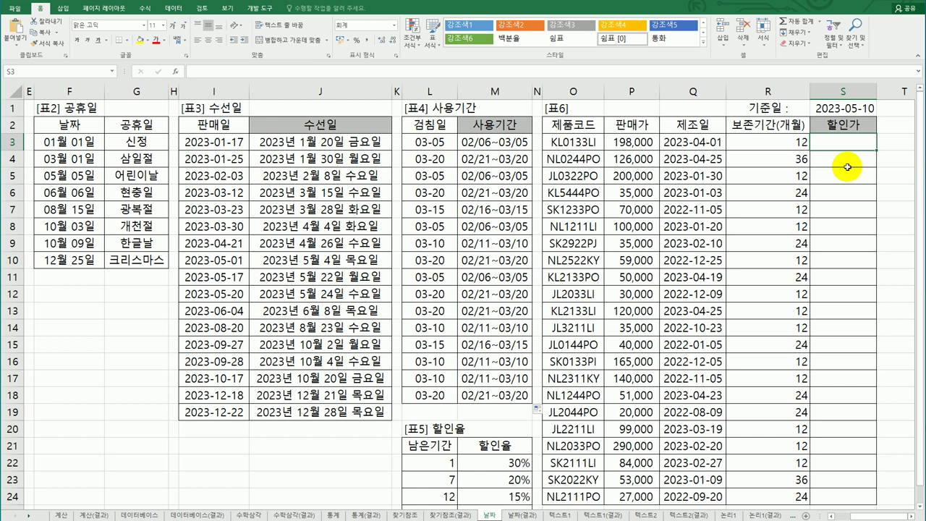
type("=")
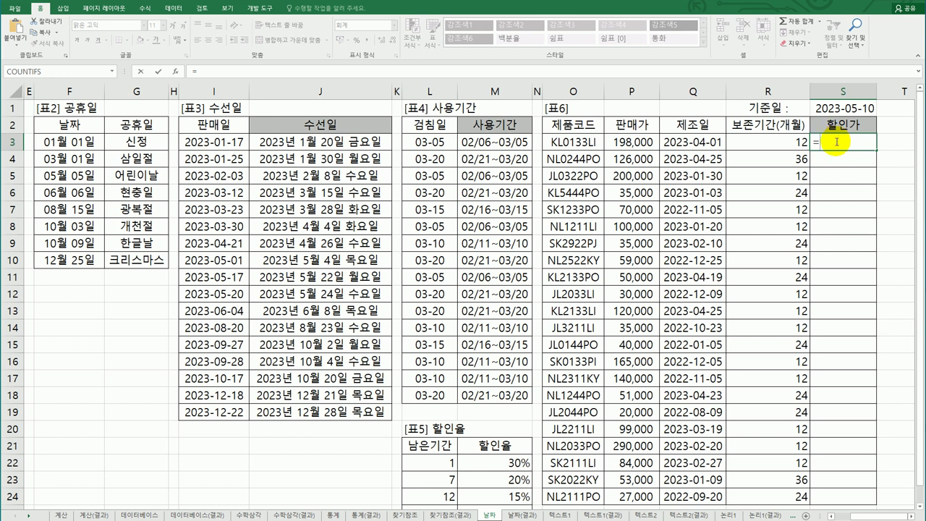
type("ed")
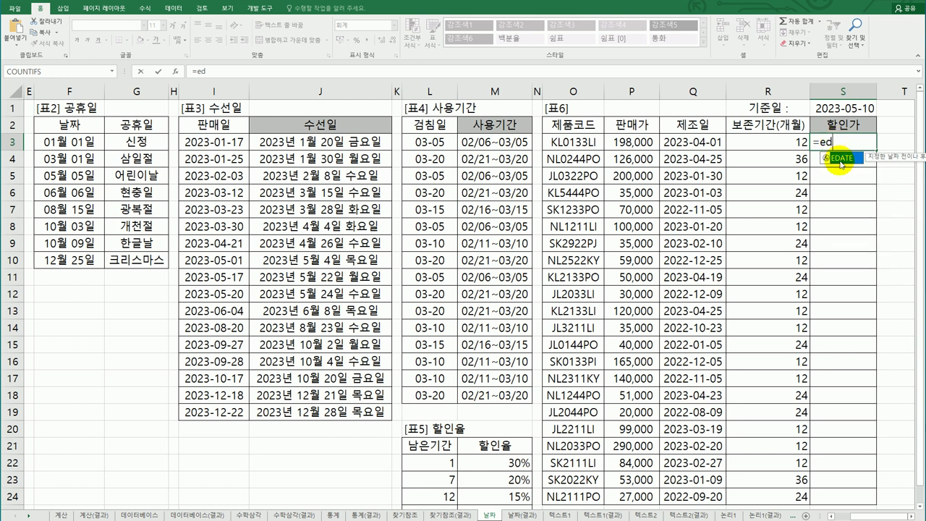
double_click(838, 157)
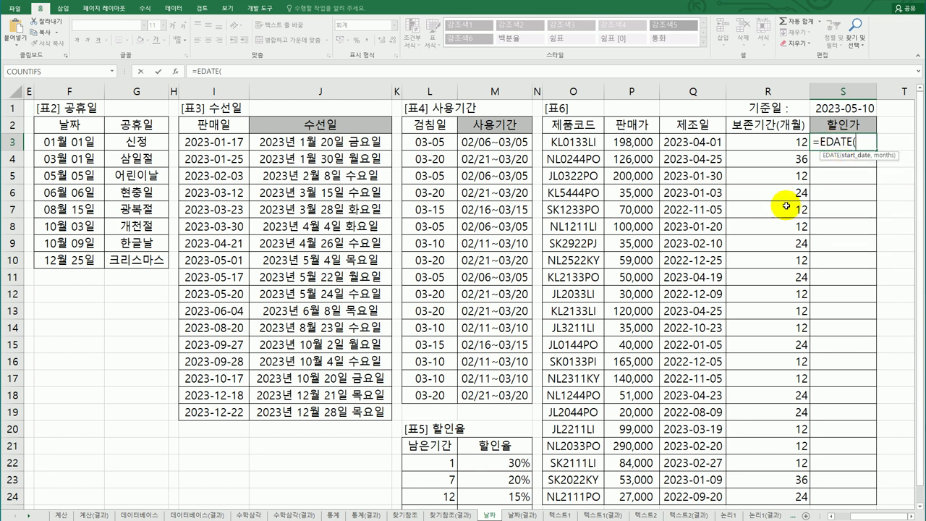
left_click(703, 142)
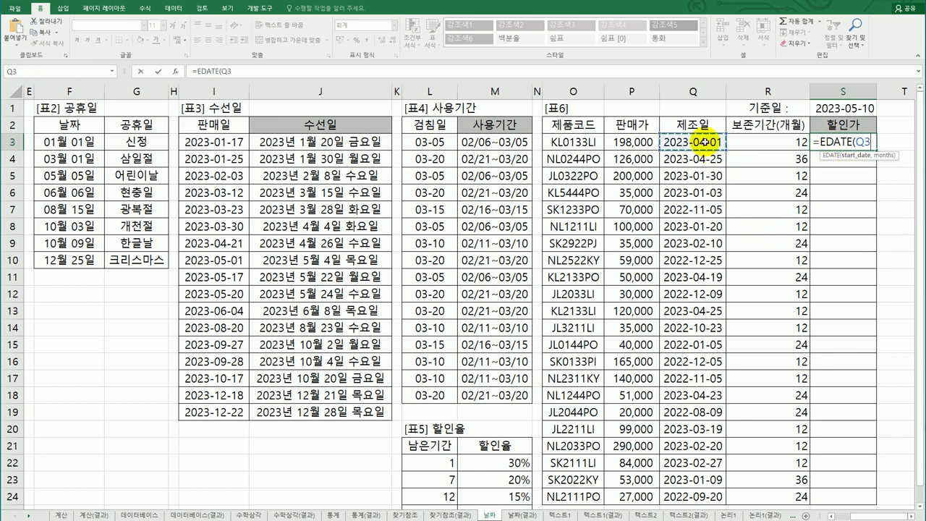
type(",")
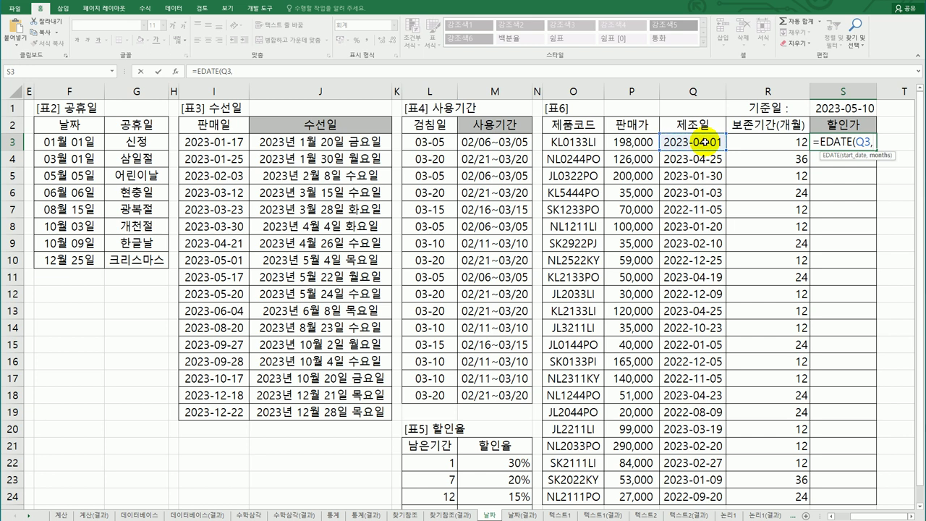
left_click(798, 144)
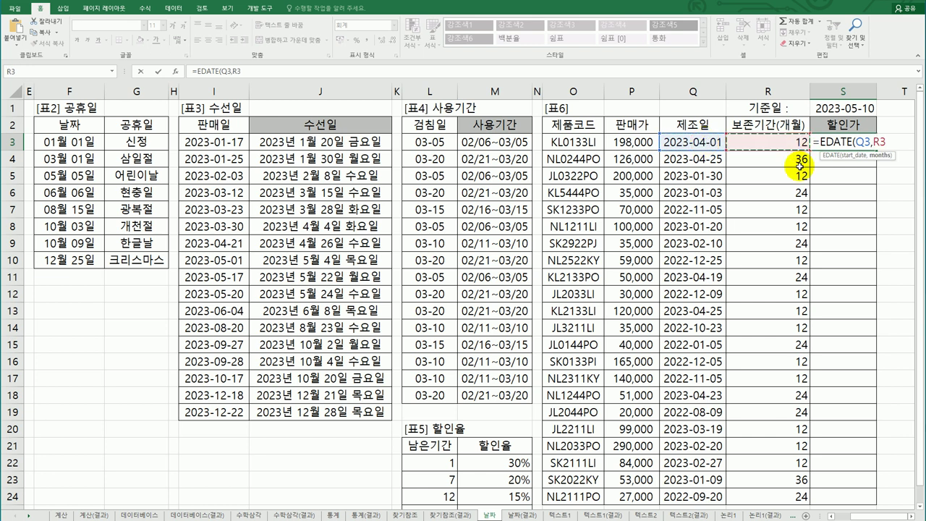
type(")")
key("Return")
key("Up")
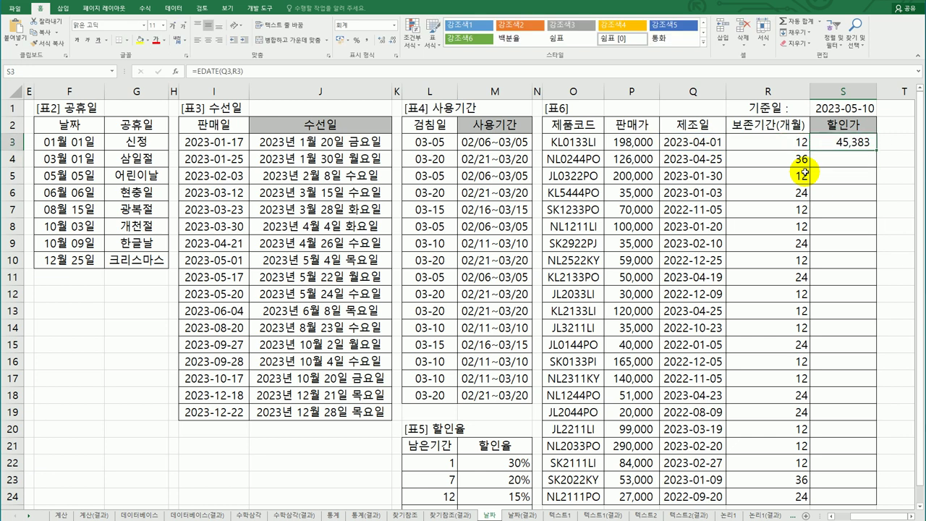
- Format S3 with the 날짜 category, using the *2012-03-14 type
right_click(841, 142)
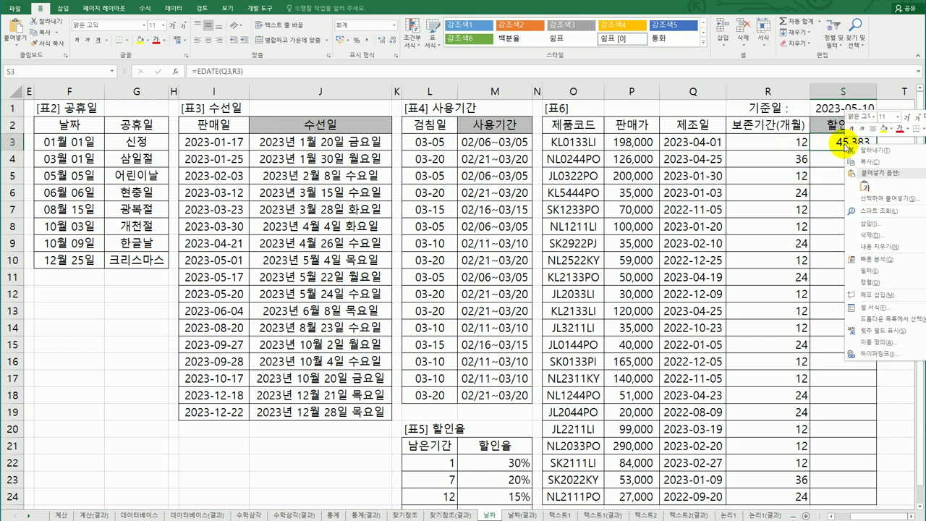
left_click(867, 308)
left_click_drag(814, 176, 517, 143)
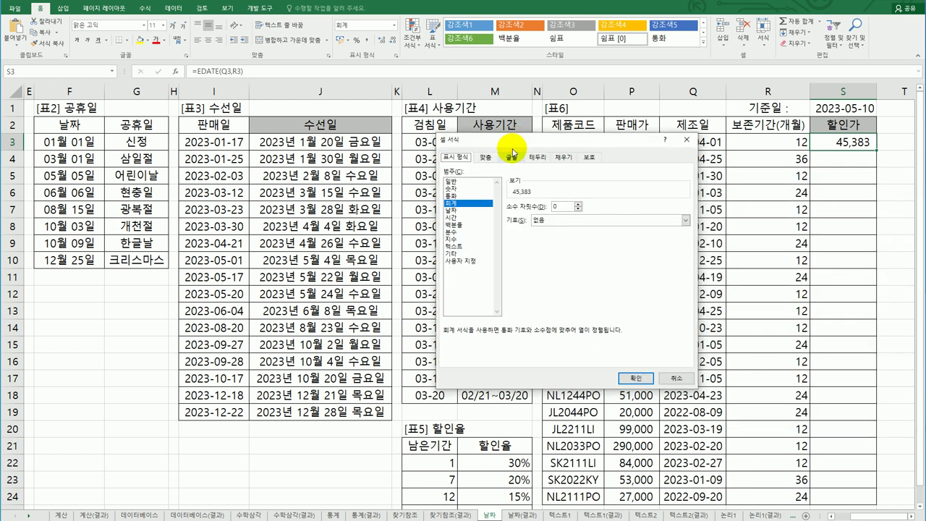
left_click(557, 223)
left_click(556, 221)
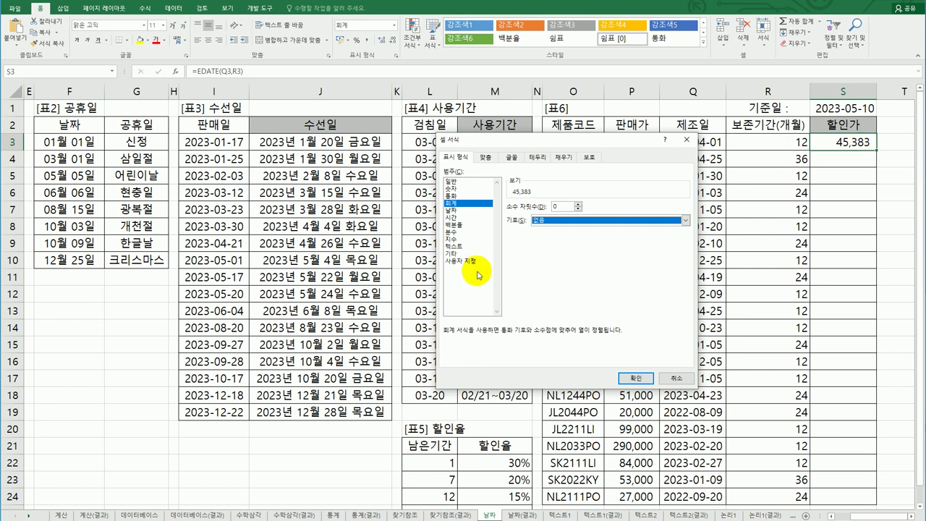
left_click(457, 210)
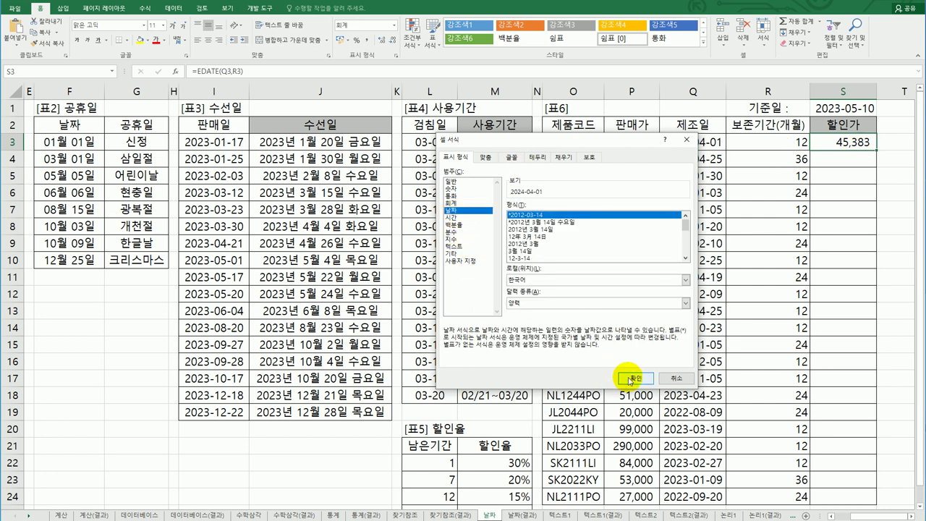
left_click(627, 377)
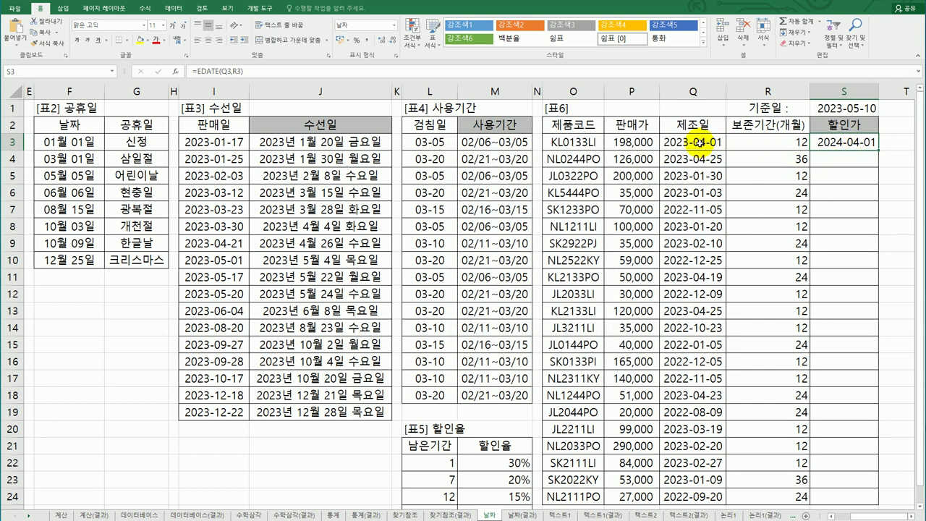
- Compare S3 with its source cells Q3 and R3, and check the number format of the empty cell S6
left_click(698, 145)
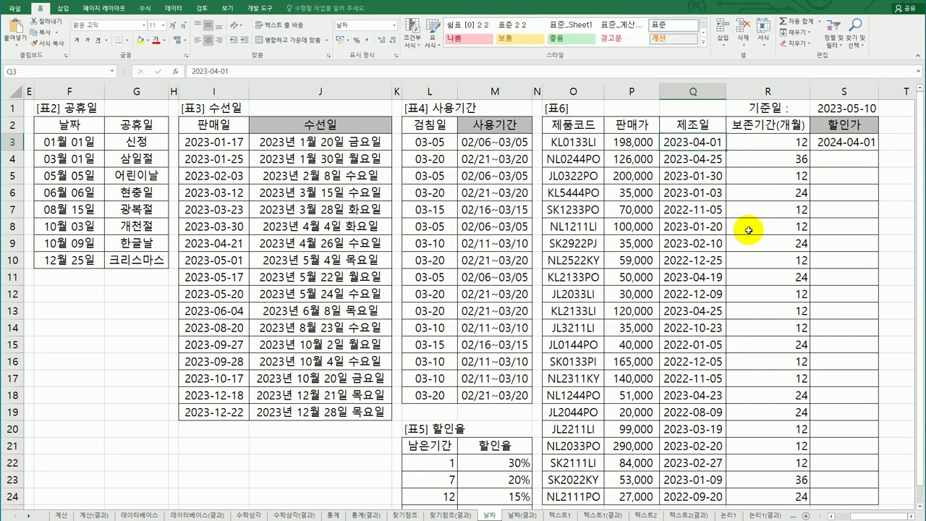
left_click(788, 145)
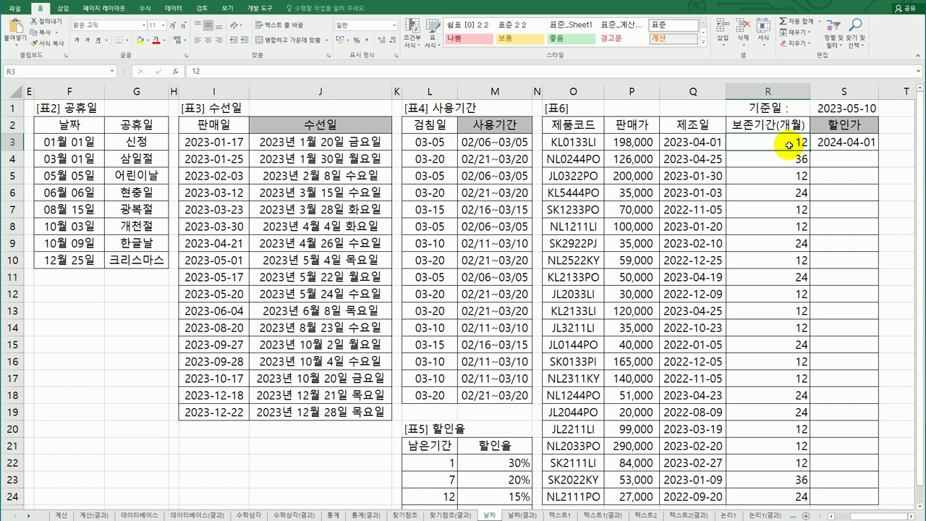
left_click(838, 145)
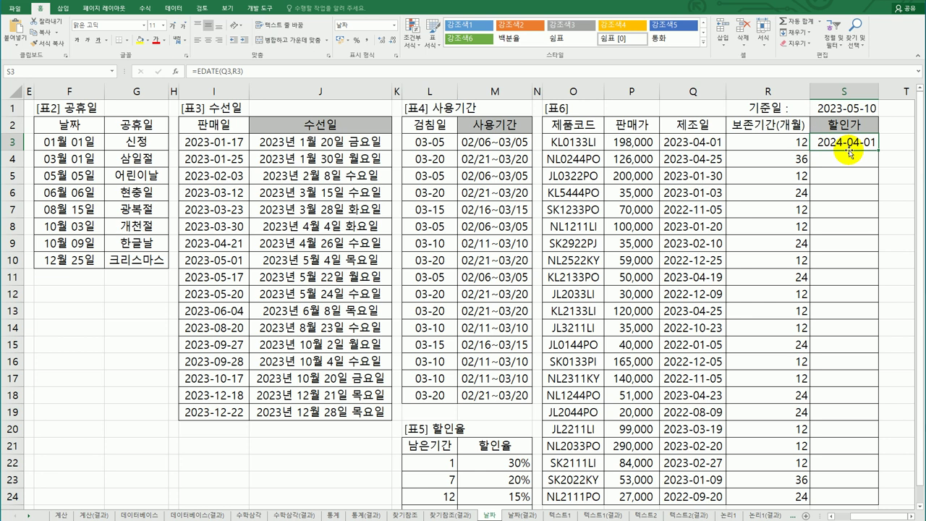
right_click(844, 191)
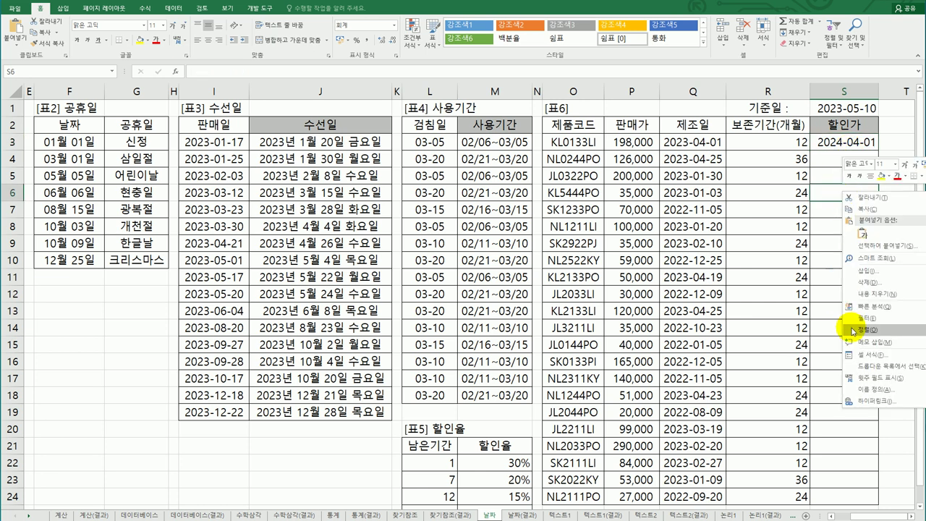
left_click(859, 354)
left_click_drag(767, 233, 518, 191)
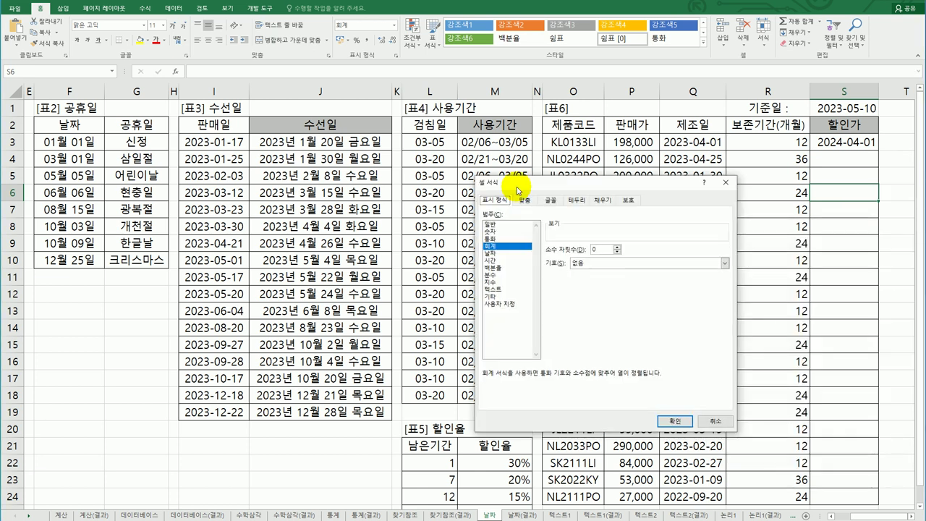
left_click(714, 427)
left_click(861, 143)
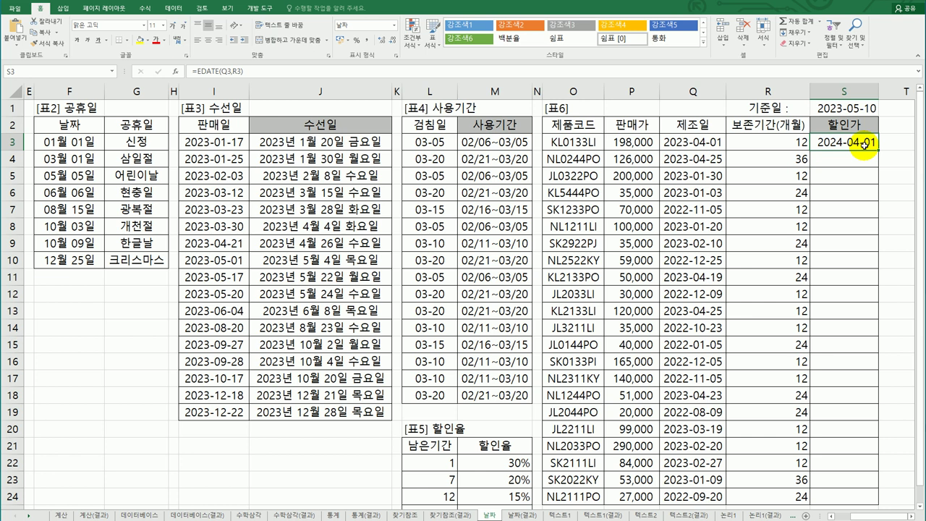
double_click(865, 144)
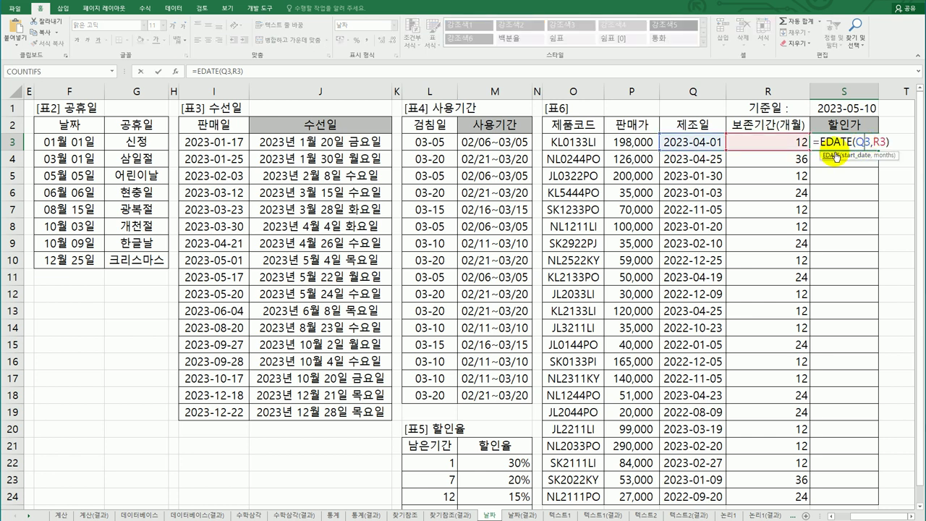
type("-30")
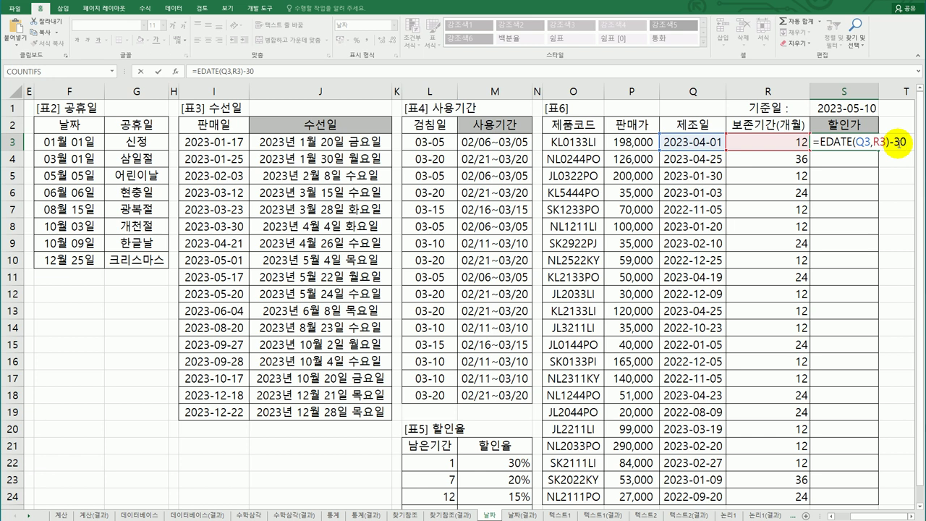
key("BackSpace")
key("BackSpace")
type("-")
left_click(846, 108)
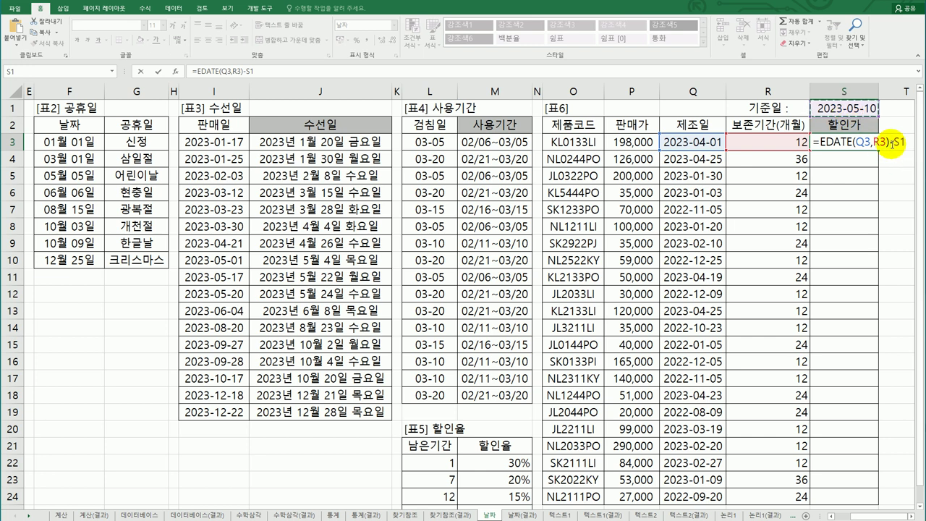
key("BackSpace")
key("BackSpace")
key("BackSpace")
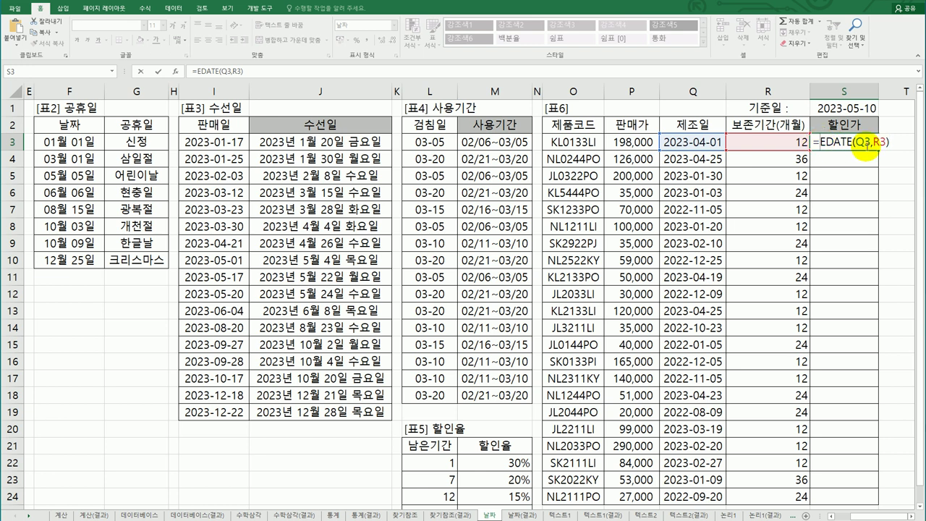
- Wrap the S3 formula in QUOTIENT, with EDATE(Q3,R3)-$S$1 as the numerator and 30 as the denominator
type("qu")
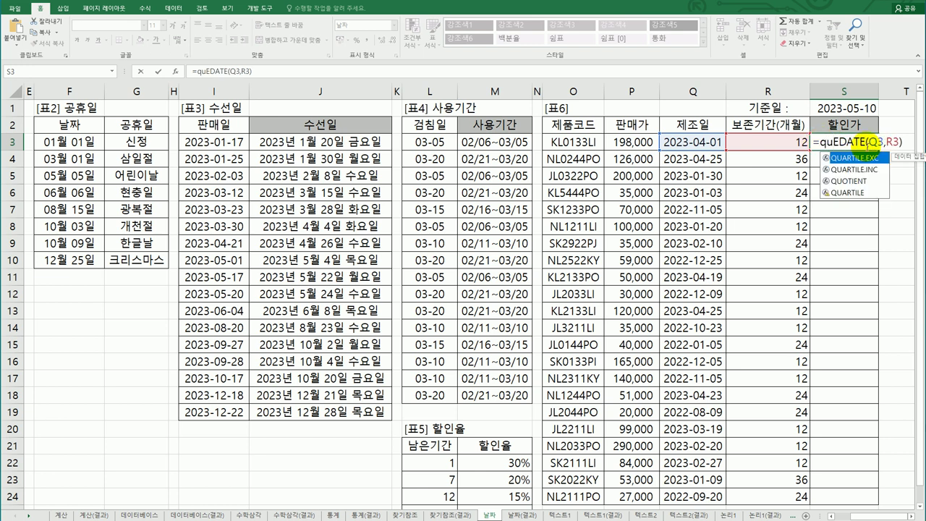
double_click(837, 187)
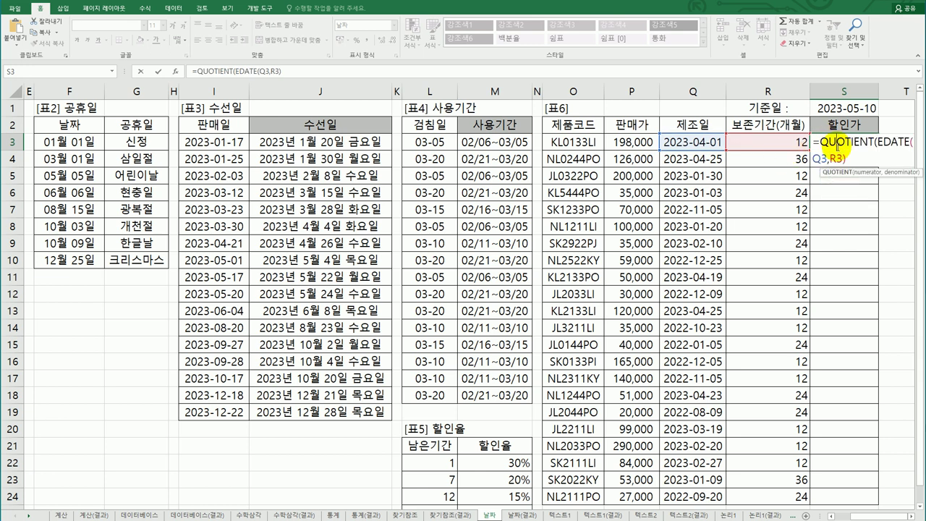
left_click(176, 75)
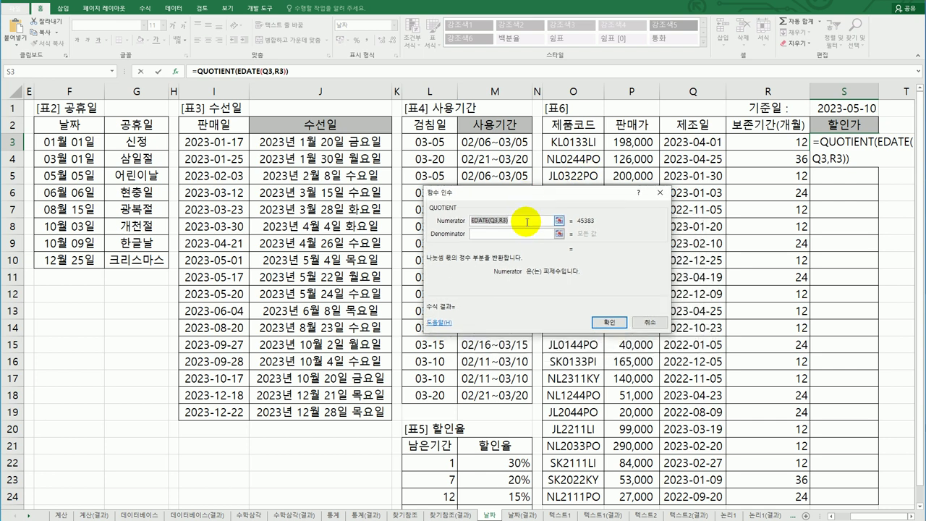
left_click(527, 225)
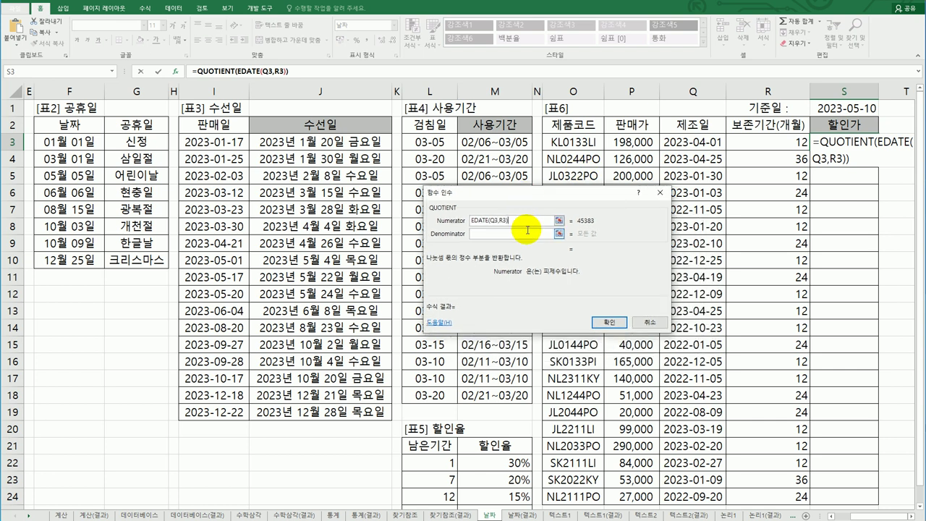
type("-")
left_click(873, 107)
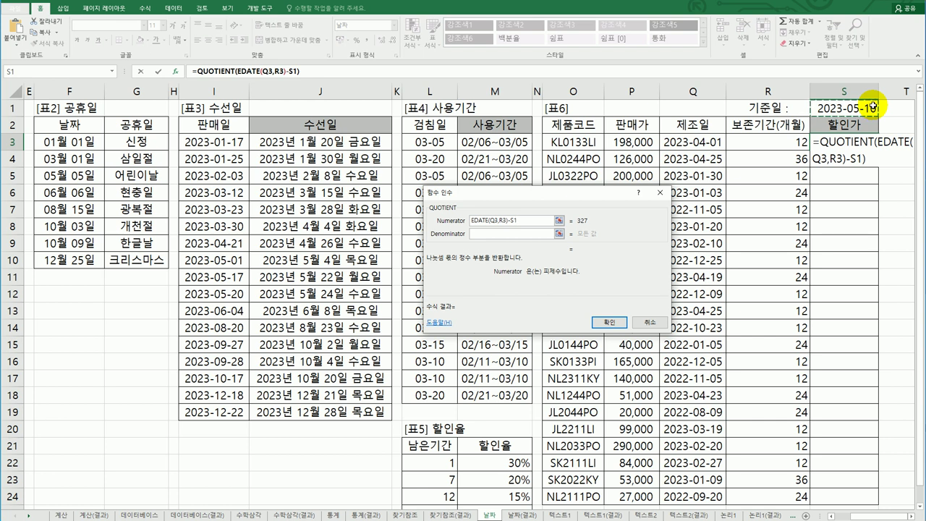
key("F4")
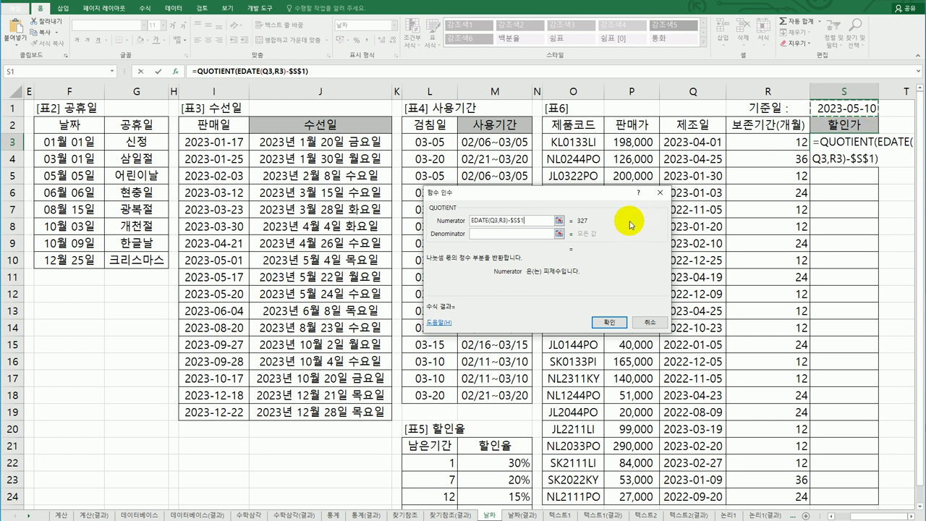
left_click(511, 234)
type("30")
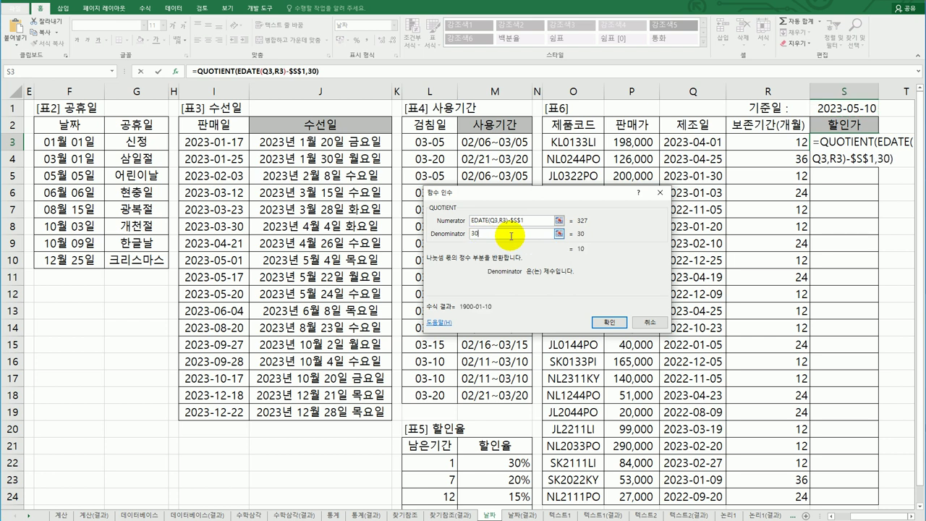
left_click(610, 323)
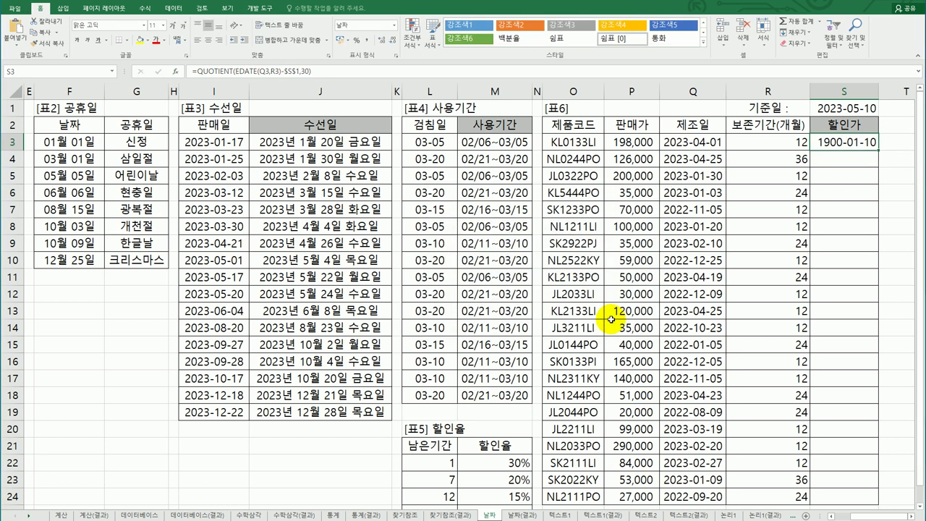
- Set the number format of S3 to the 일반 category
right_click(837, 145)
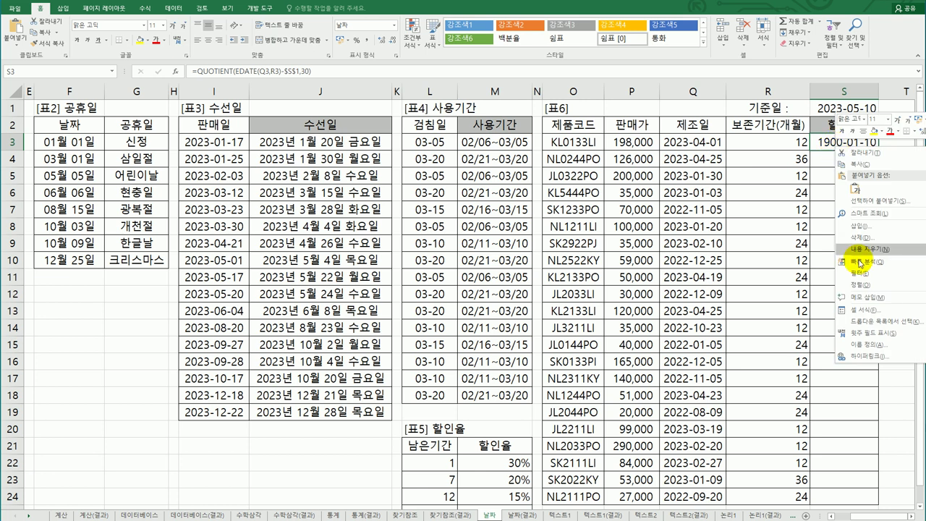
left_click(851, 313)
left_click_drag(828, 186, 711, 185)
left_click(642, 219)
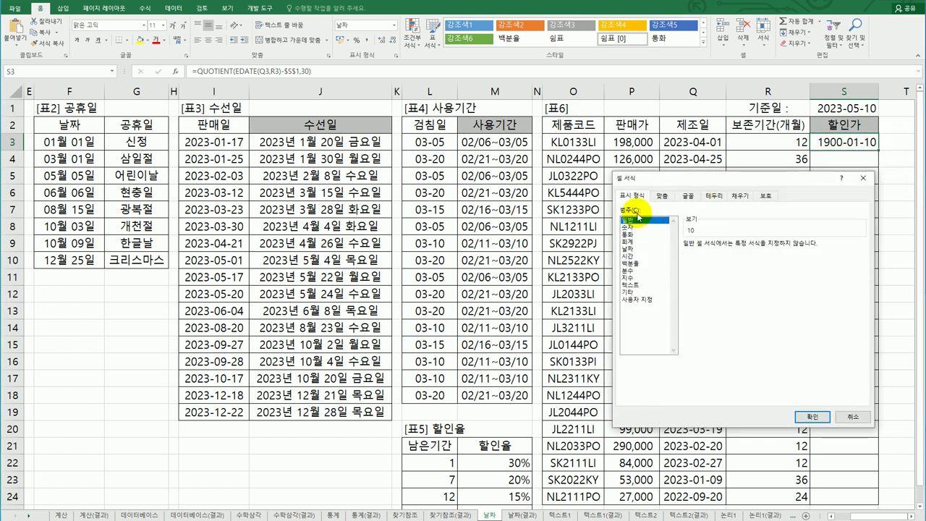
left_click(810, 417)
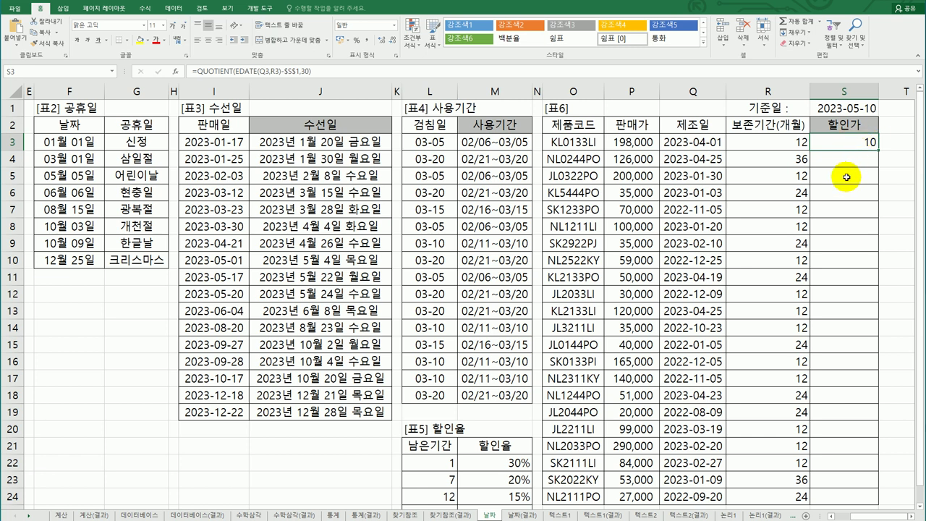
- Examine the 남은기간 and 할인율 values in L22:M25 of 표5, especially the row for 7 months
scroll(724, 253, "down", 4)
left_click_drag(446, 263, 488, 307)
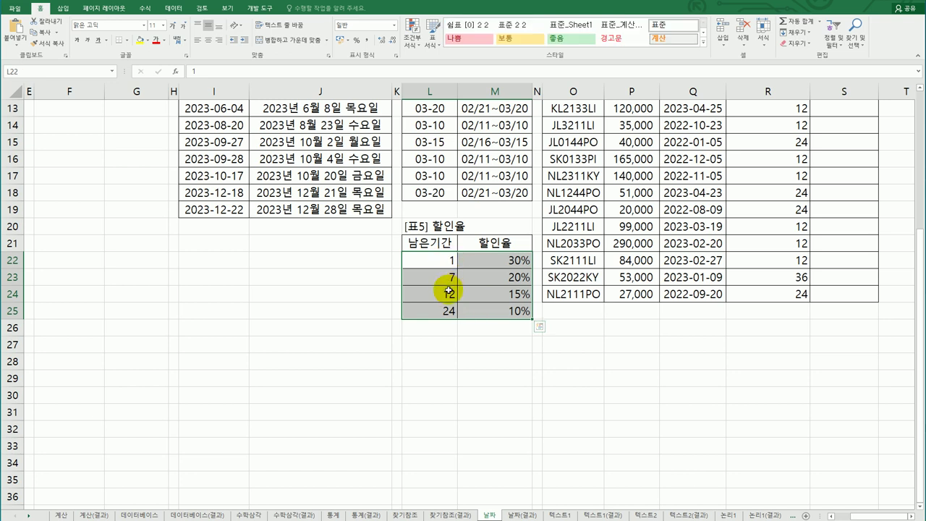
left_click(449, 279)
left_click_drag(449, 279, 515, 281)
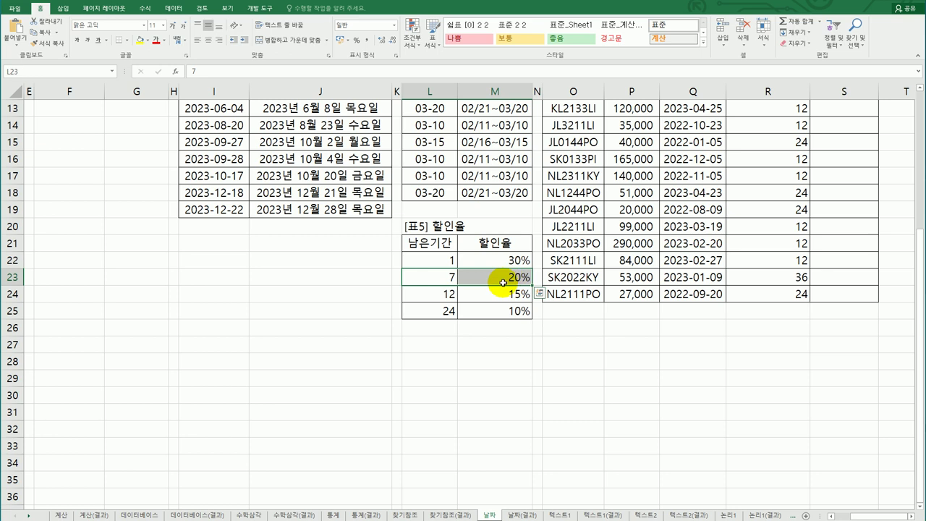
scroll(720, 332, "up", 4)
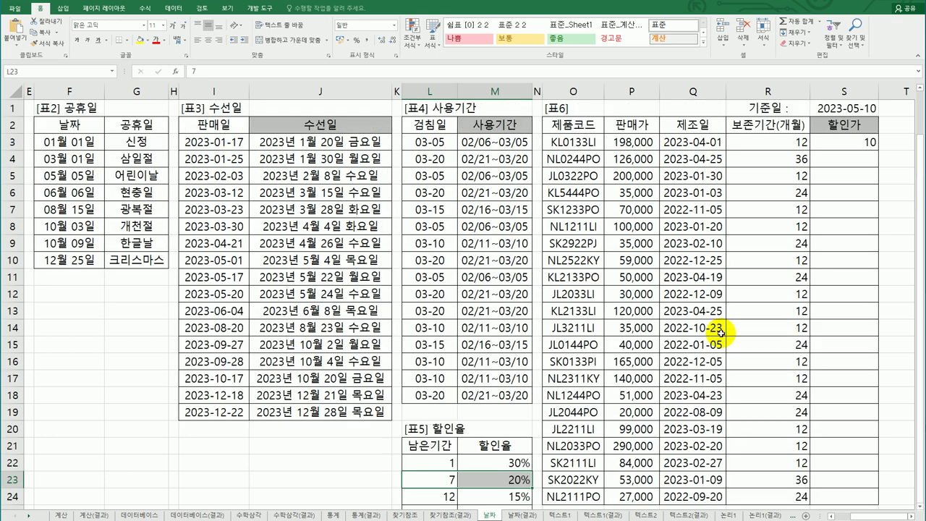
- Nest the QUOTIENT expression in S3 inside VLOOKUP as its lookup value and open the function's arguments
left_click(854, 143)
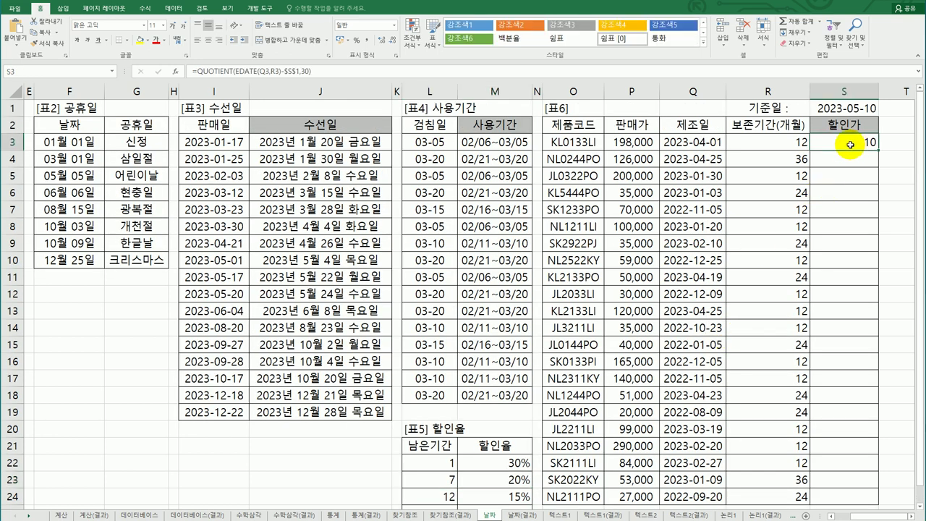
double_click(851, 143)
left_click(856, 166)
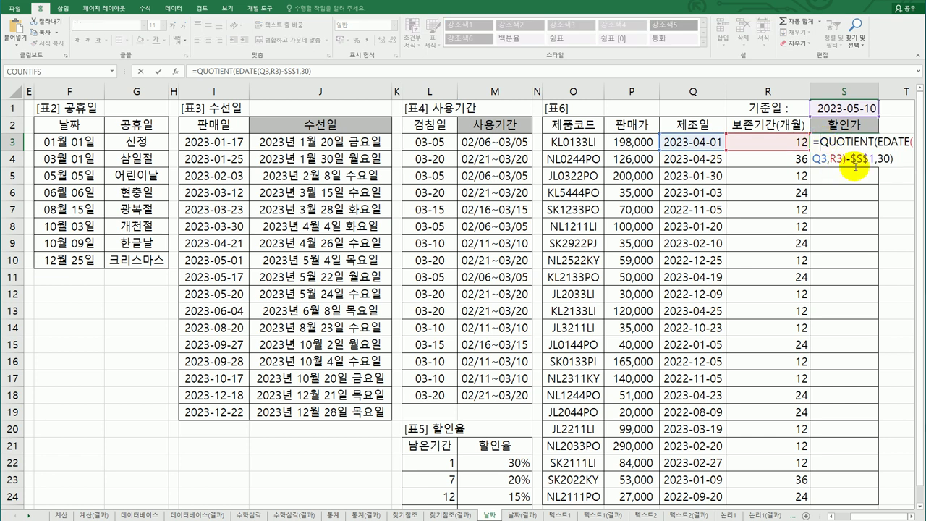
type("VLOOKUP(")
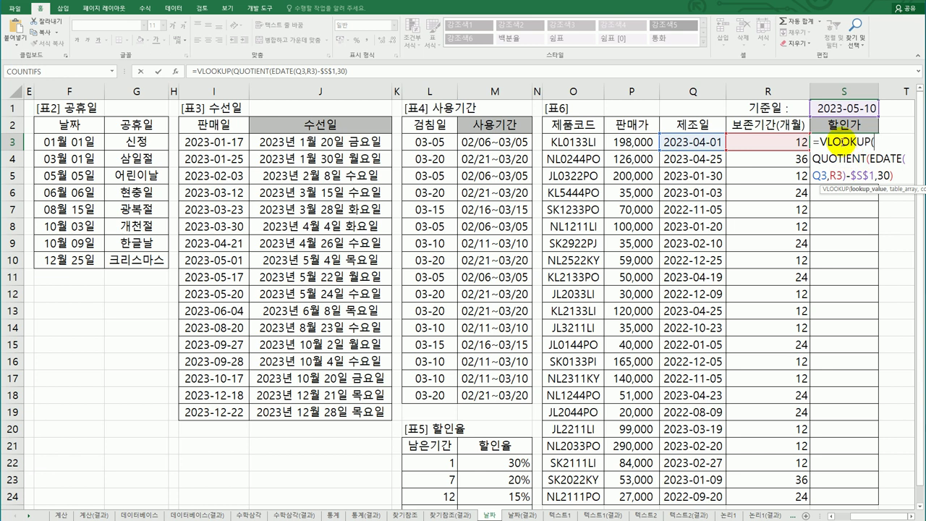
key("Left")
key("Left")
key("Left")
key("Left")
key("Left")
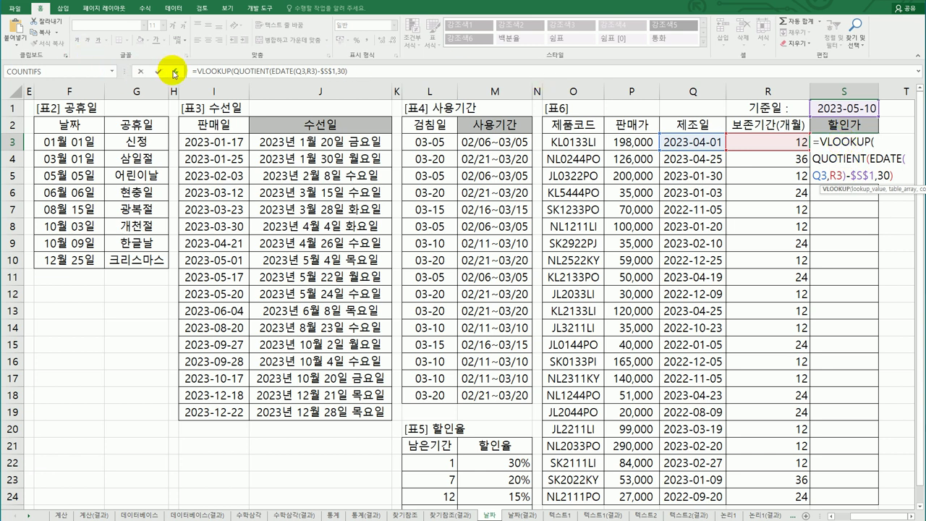
left_click(174, 72)
- Set VLOOKUP's Table_array to the 표5 data range as the absolute reference $L$22:$M$25
left_click(491, 214)
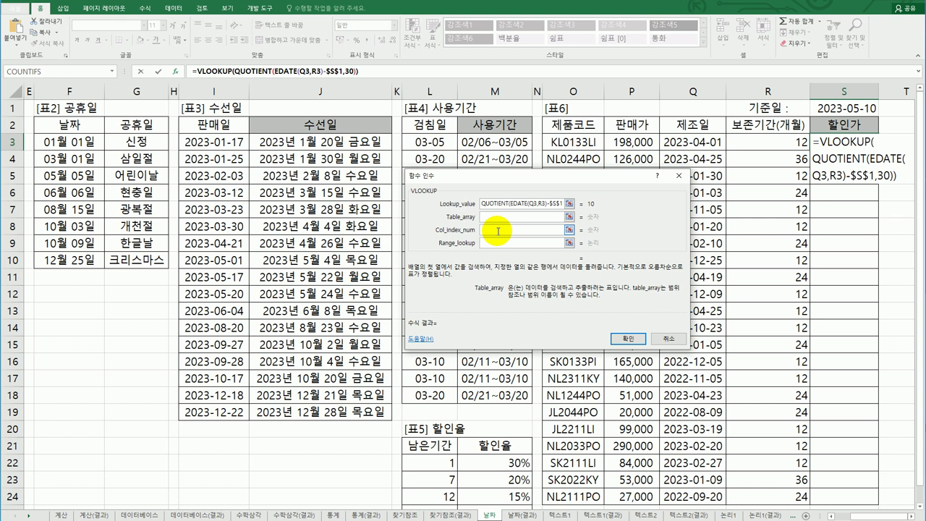
scroll(465, 364, "down", 2)
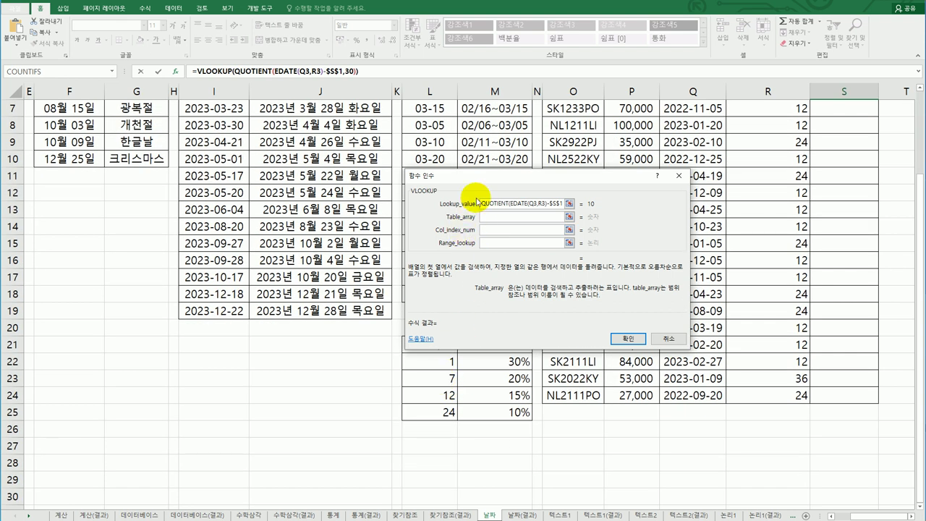
left_click_drag(483, 185, 486, 160)
left_click(432, 359)
left_click_drag(431, 360, 488, 416)
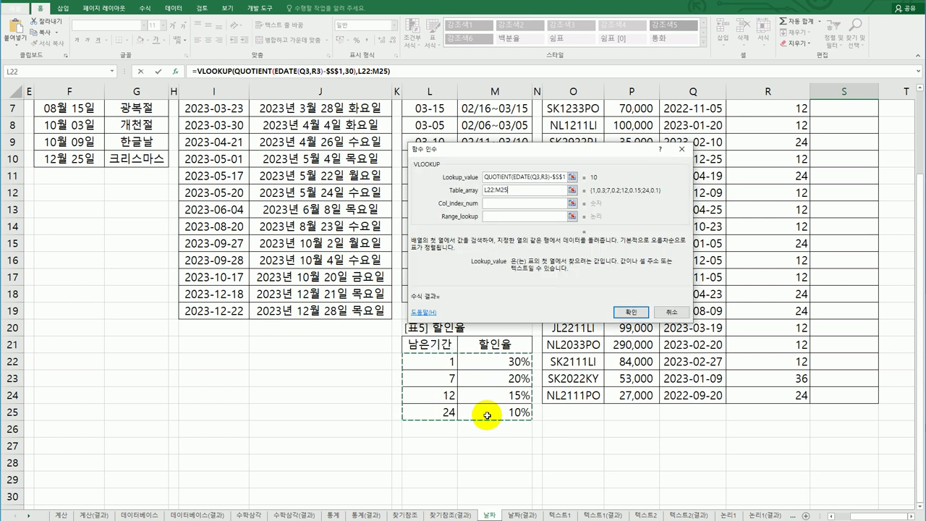
key("F4")
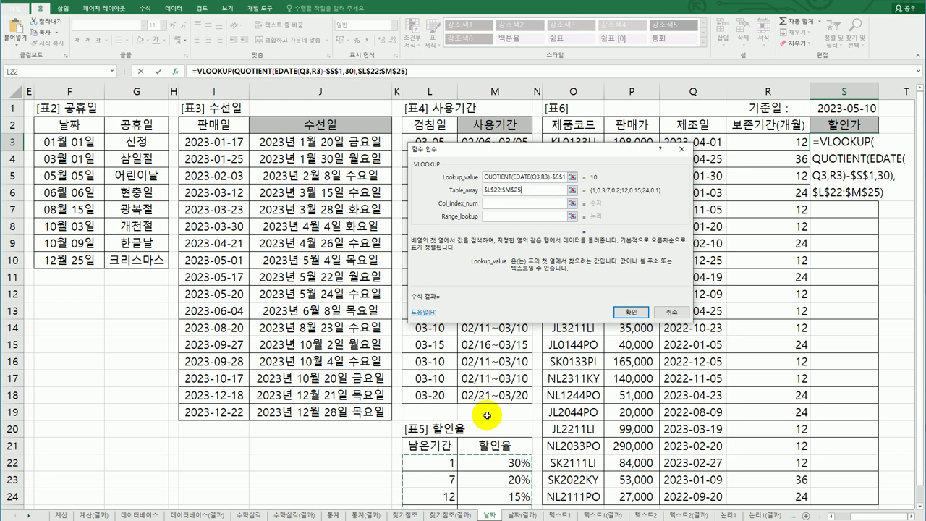
- Set VLOOKUP's Col_index_num to 2, leave Range_lookup empty and accept the formula
left_click(497, 206)
scroll(427, 426, "down", 2)
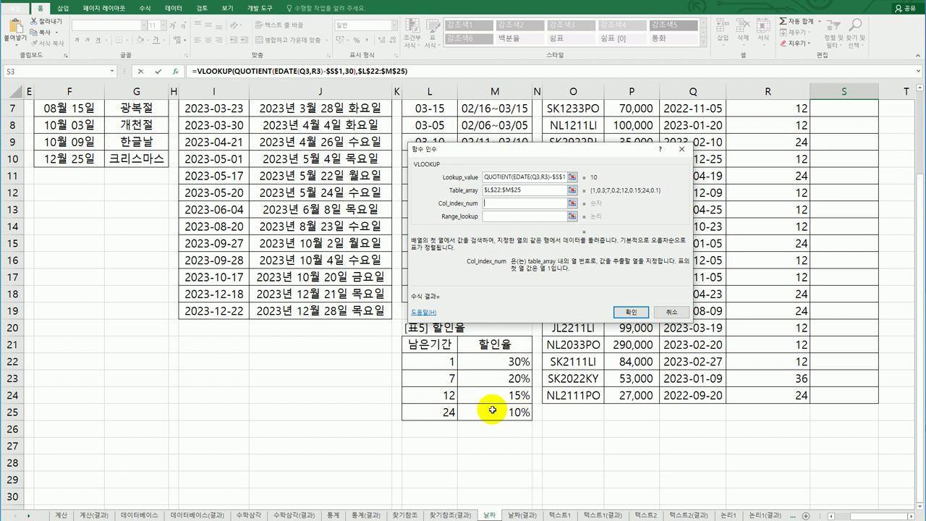
type("2")
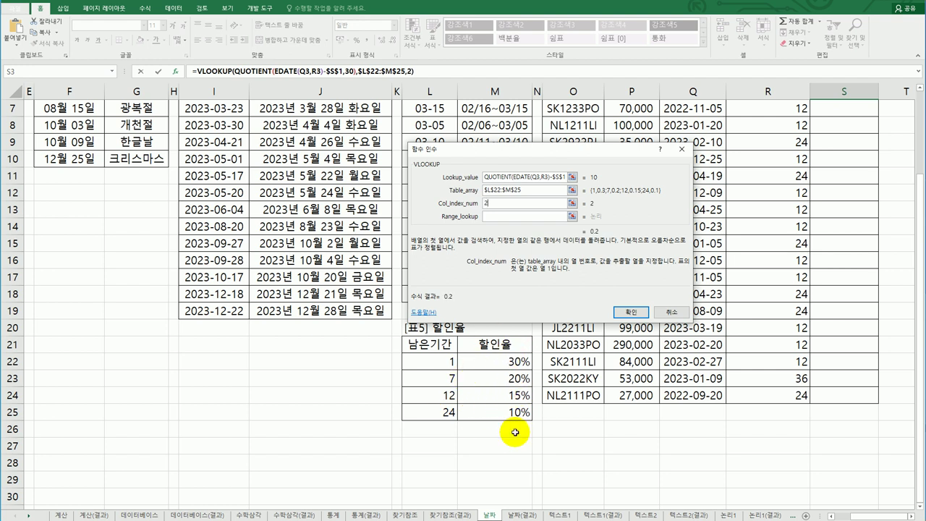
left_click(499, 217)
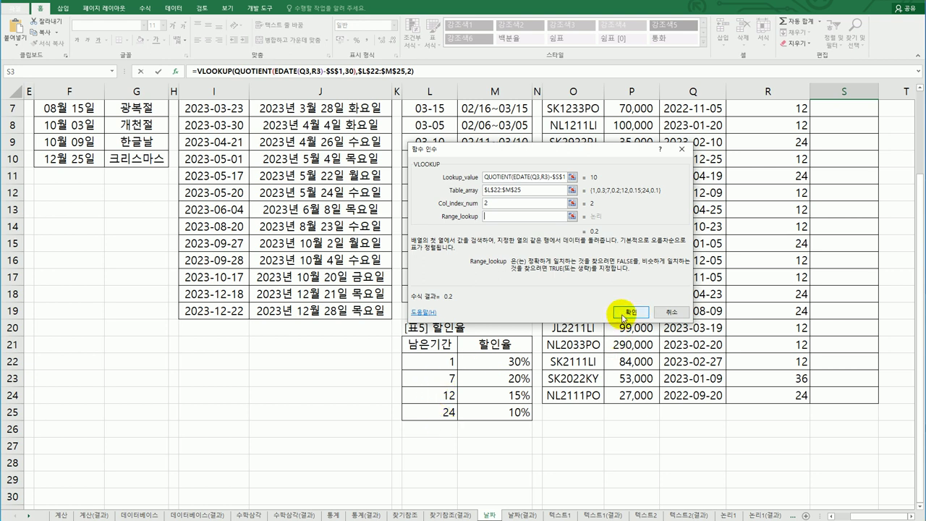
left_click(629, 312)
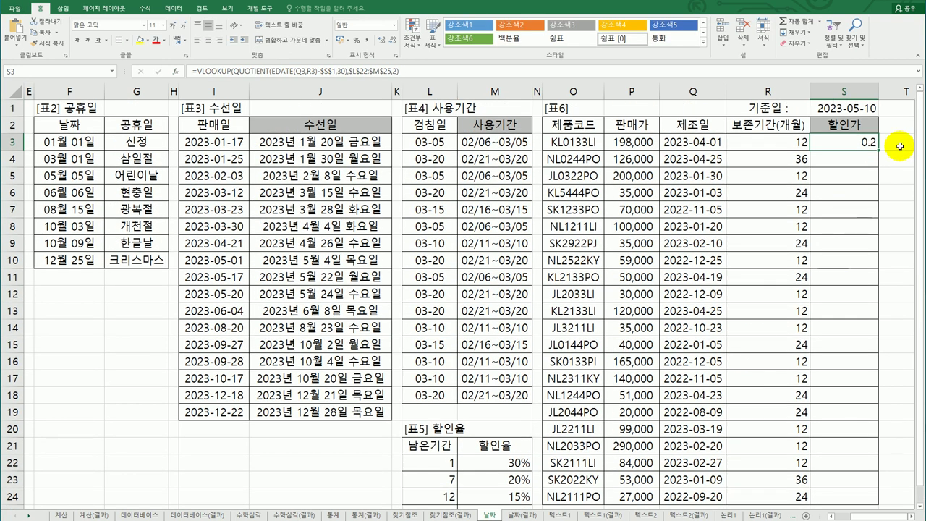
- Check the VLOOKUP result in S3 against the 할인율 of the 7-month row in 표5
left_click(447, 481)
left_click_drag(432, 483, 502, 485)
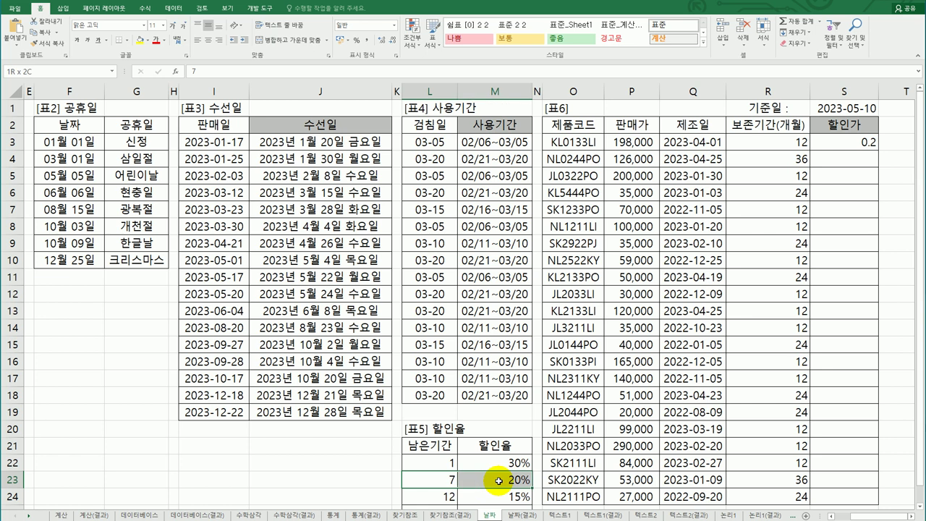
left_click(508, 481)
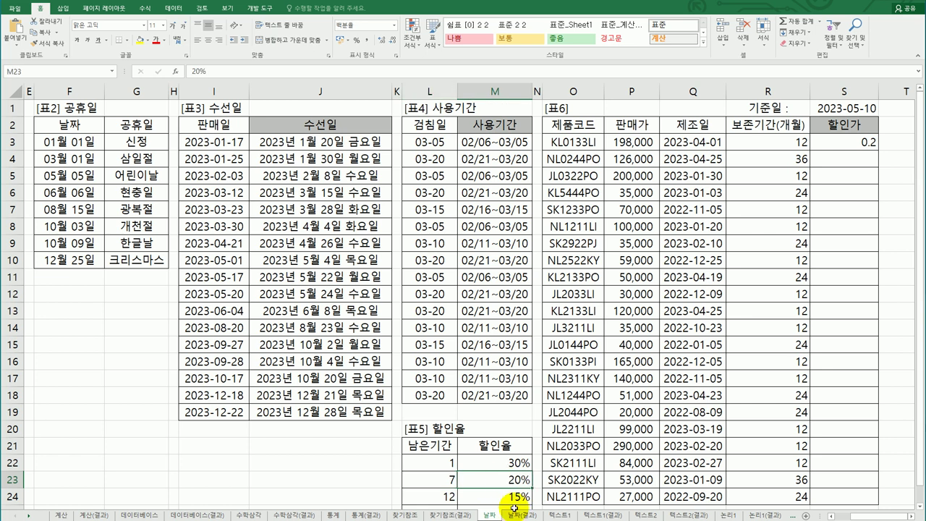
- Extend the S3 formula to multiply the 판매가 in P3 by 1 minus the VLOOKUP discount rate, enclosing the subtraction in parentheses
left_click(860, 146)
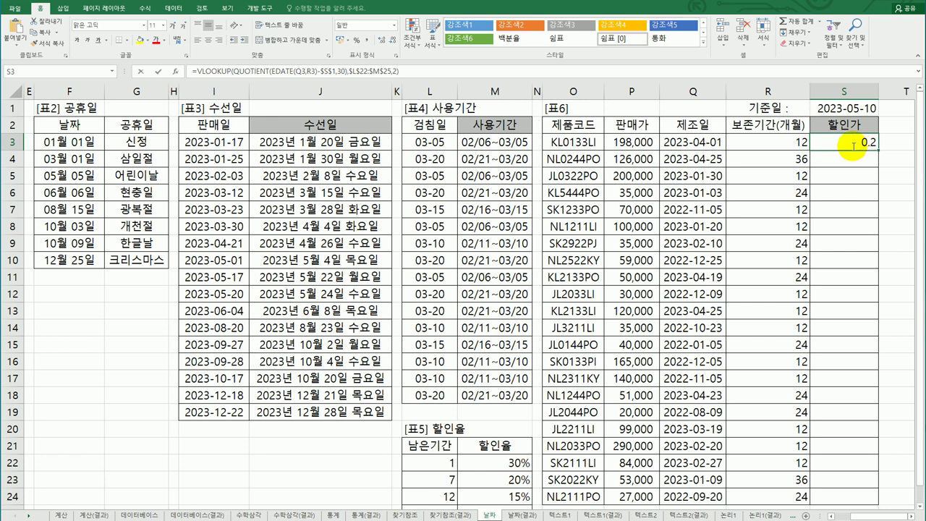
double_click(852, 147)
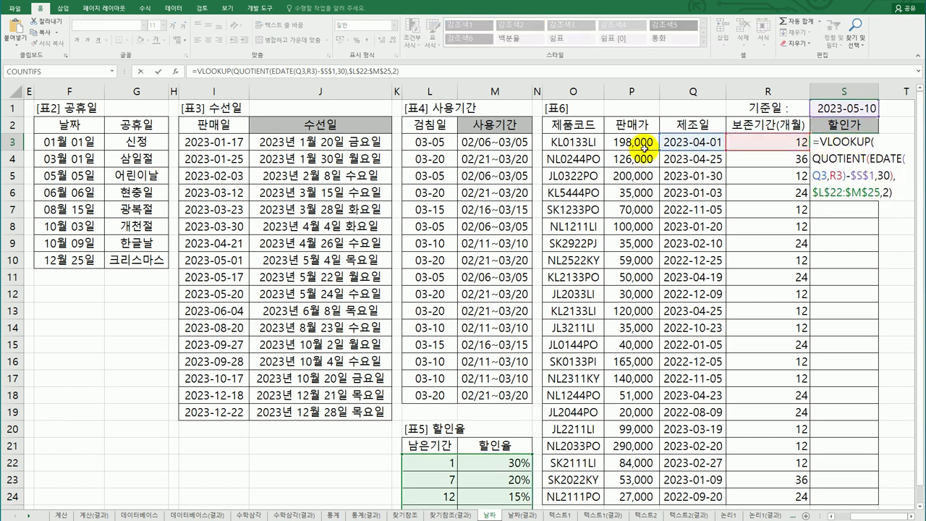
left_click(644, 146)
type("*(")
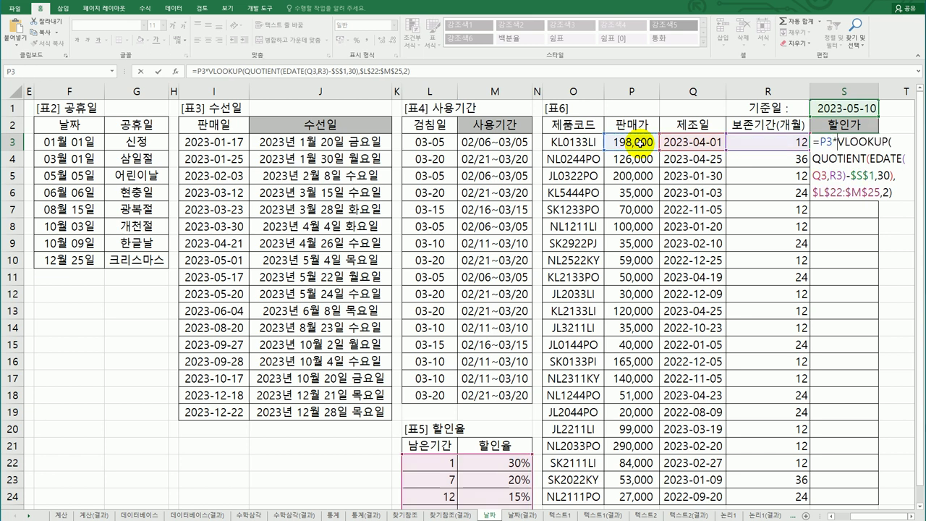
type("1-")
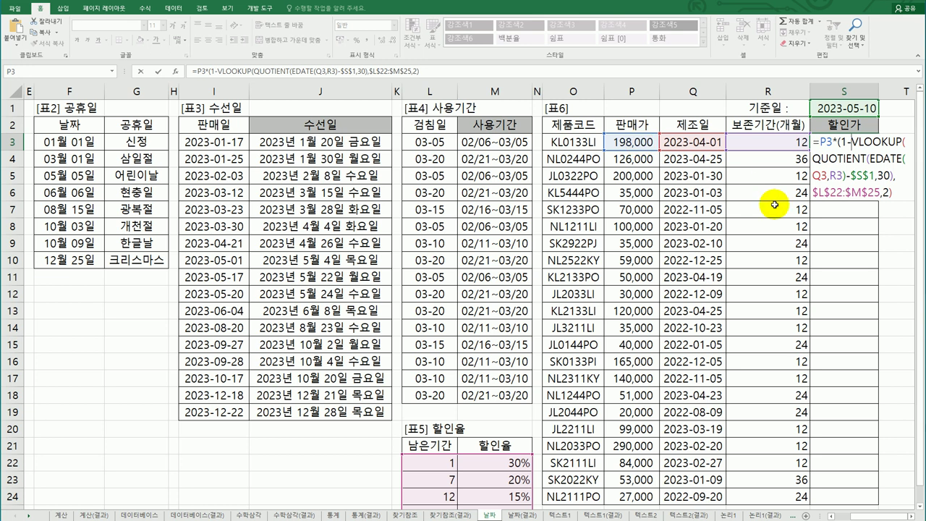
left_click(894, 198)
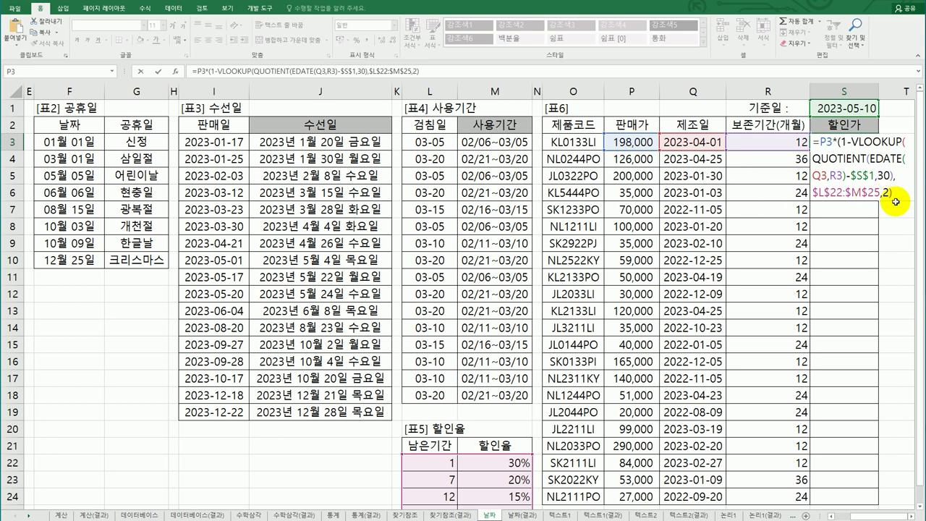
key("Return")
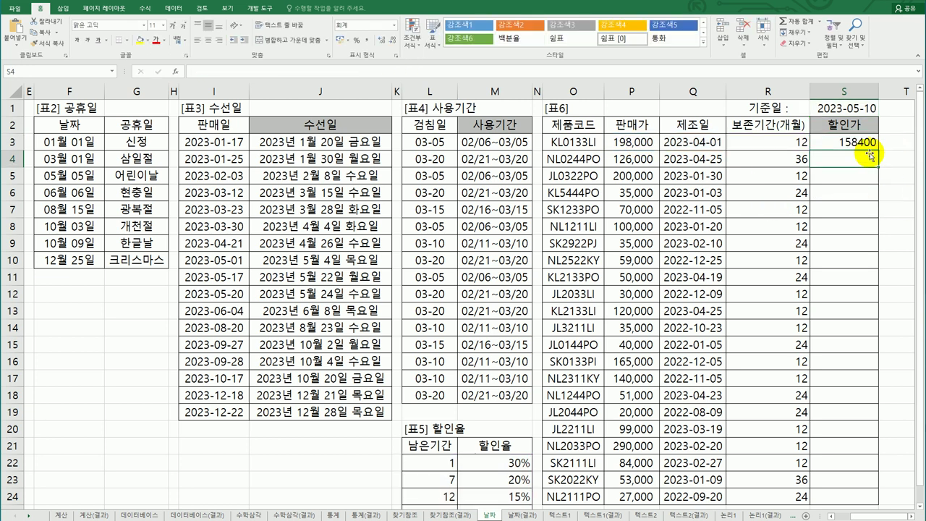
- Check which number format the empty 할인가 cell S9 uses in the cell format settings
left_click(865, 143)
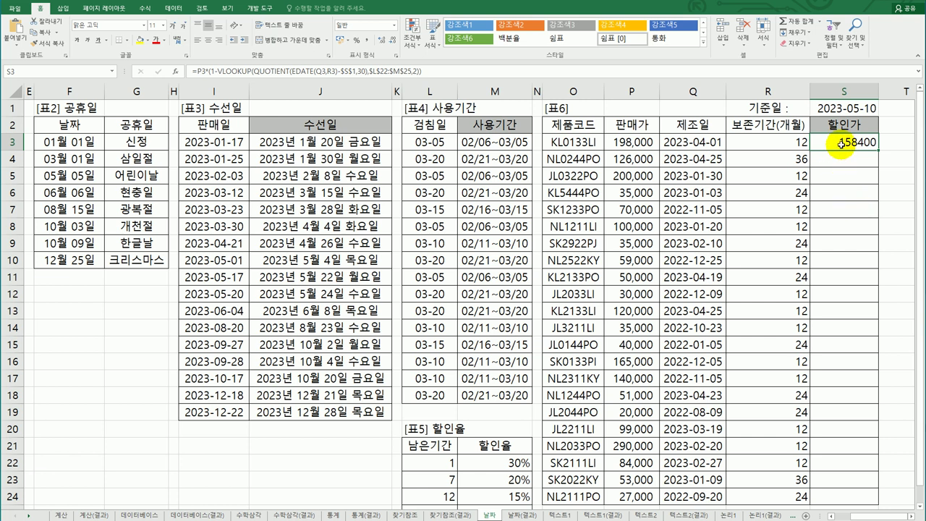
left_click(827, 245)
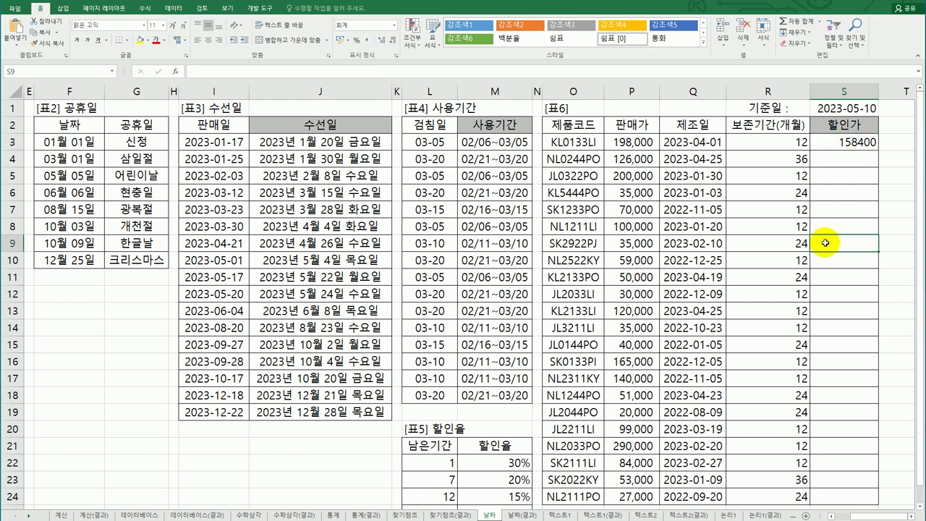
right_click(827, 246)
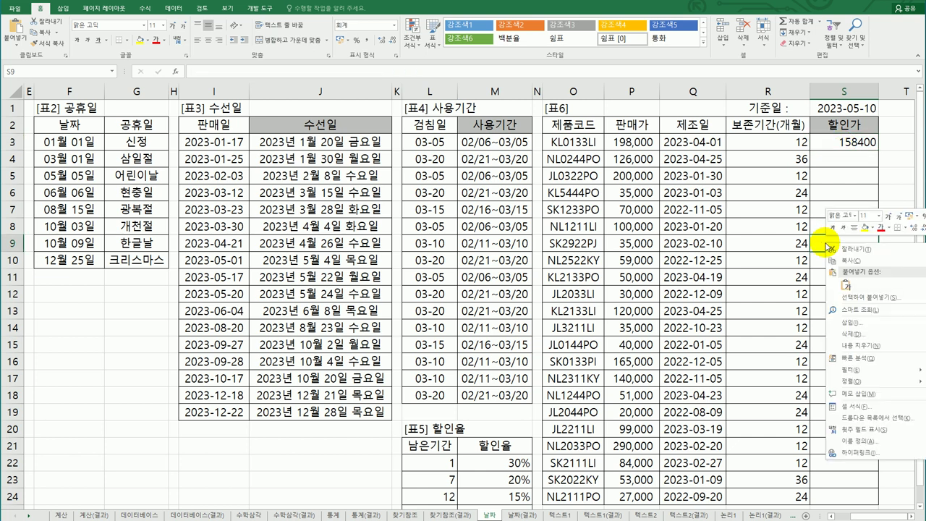
left_click(839, 409)
left_click_drag(793, 278, 516, 176)
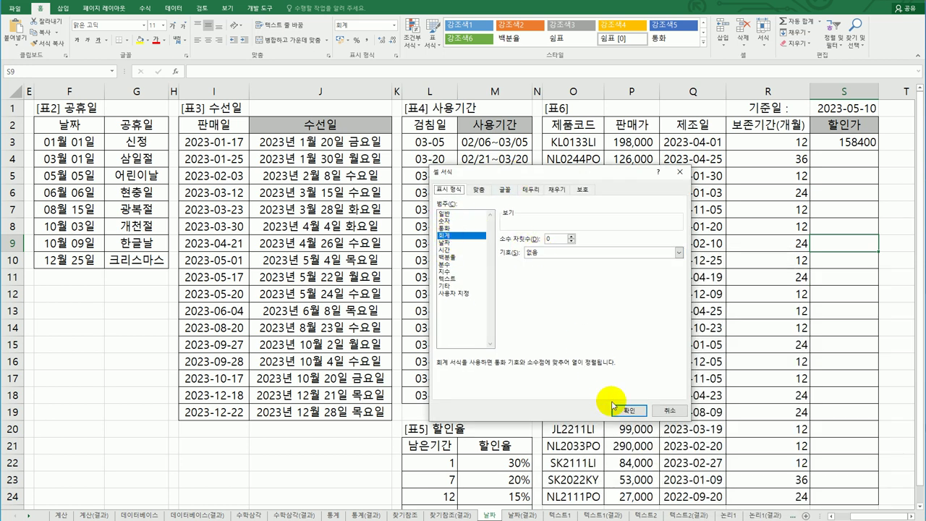
left_click(627, 418)
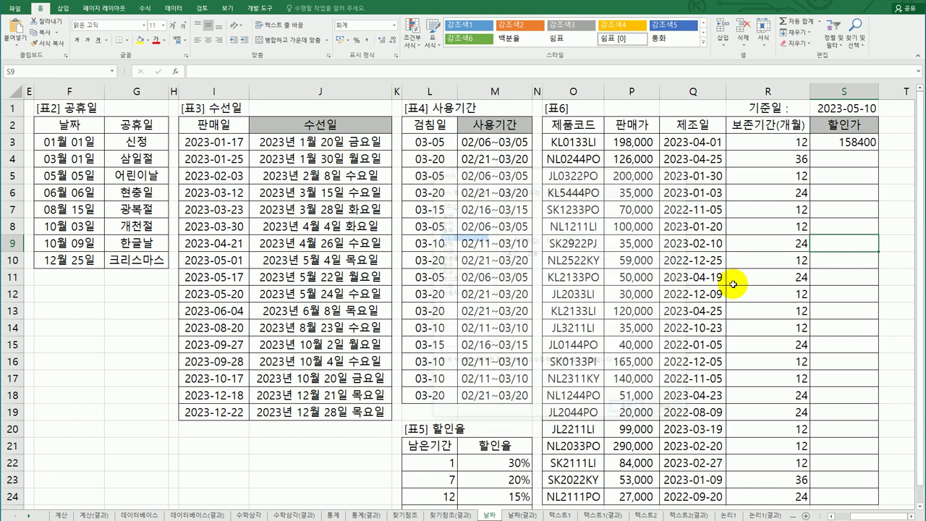
- Format S3 with the 회계 number category and the currency symbol set to 없음
left_click(852, 142)
key("ctrl+1")
left_click(435, 175)
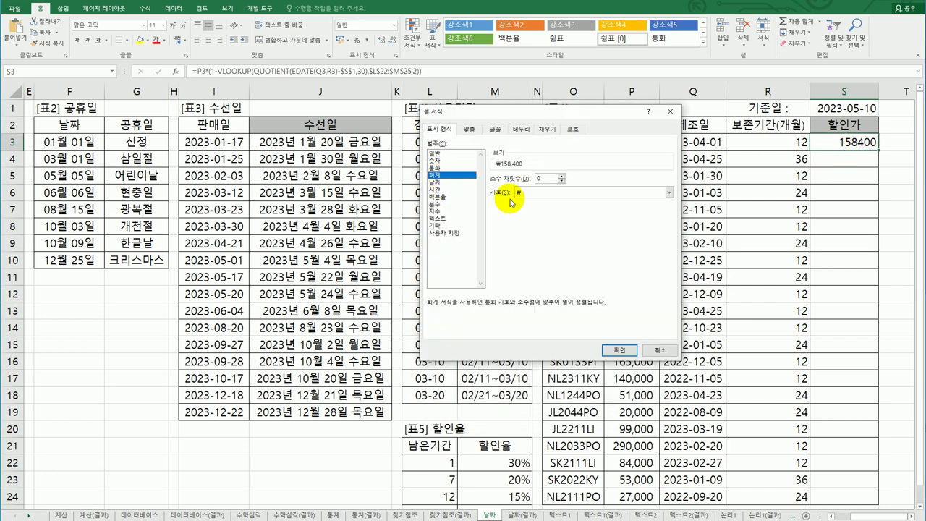
left_click(554, 192)
left_click(554, 203)
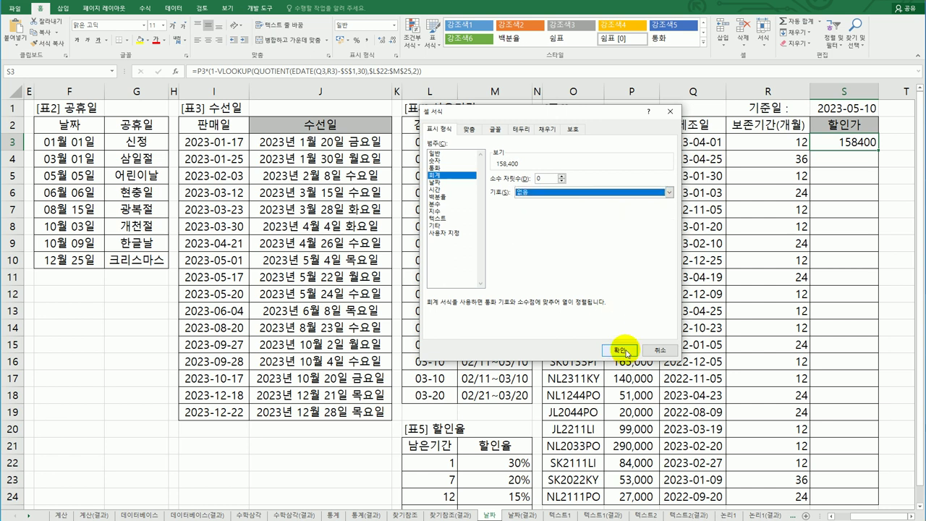
left_click(620, 350)
- Fill the 할인가 formula from S3 down to S24 in 표6
left_click_drag(878, 151, 854, 469)
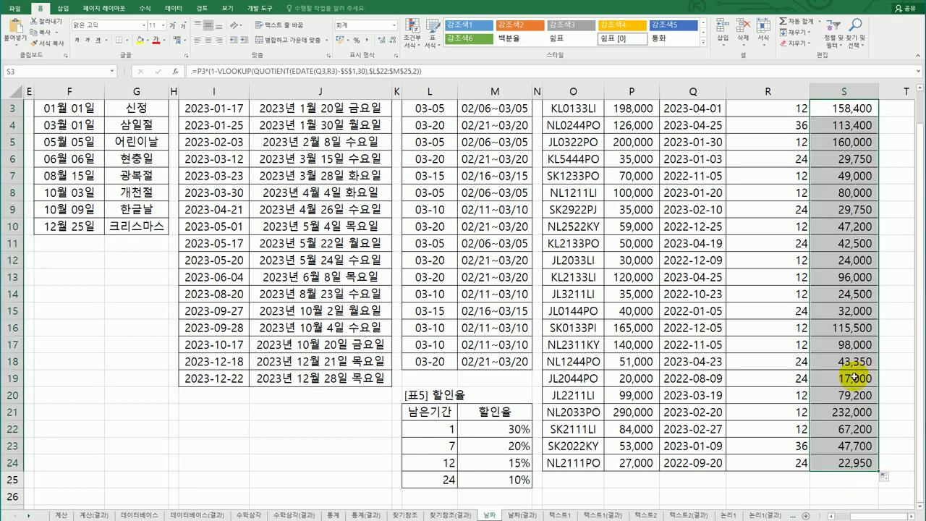
scroll(852, 365, "up", 1)
left_click(845, 141)
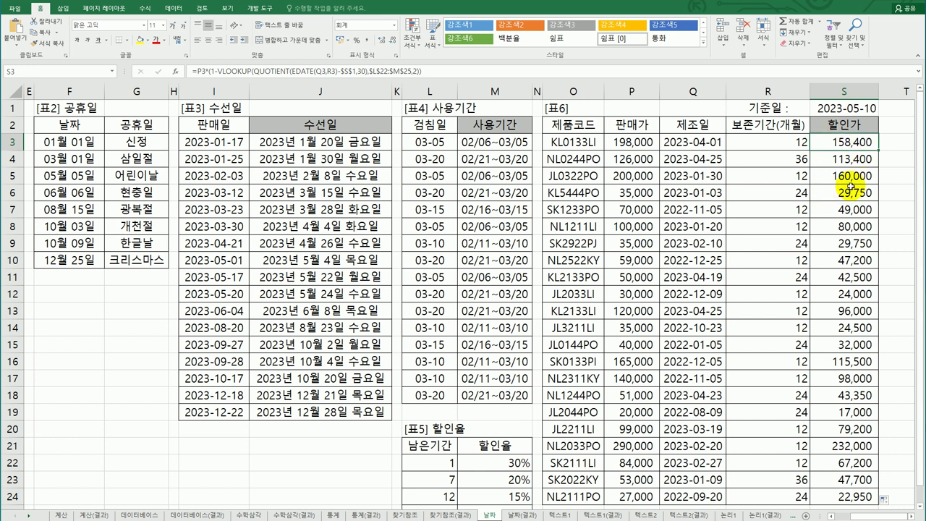
- Examine the copied 할인가 formulas in several rows of 표6 and compare them with the one in S3
left_click(839, 276)
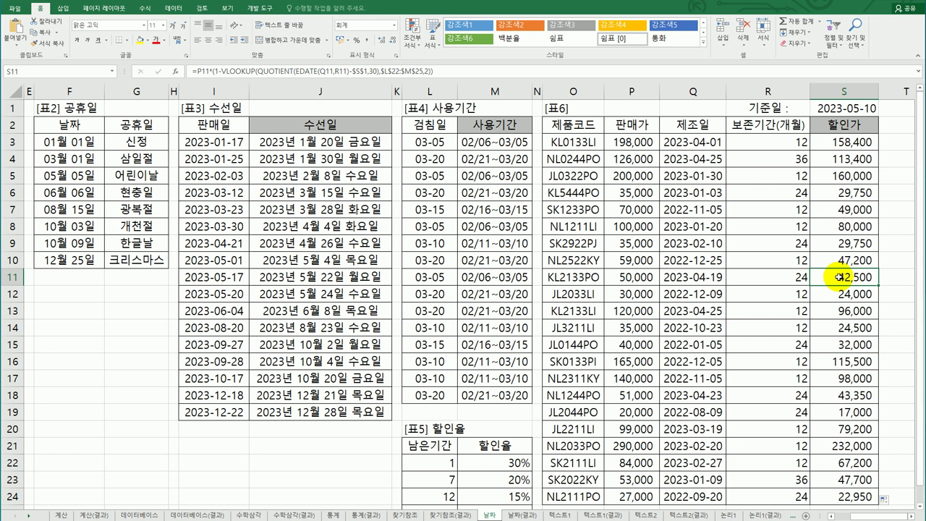
left_click(845, 142)
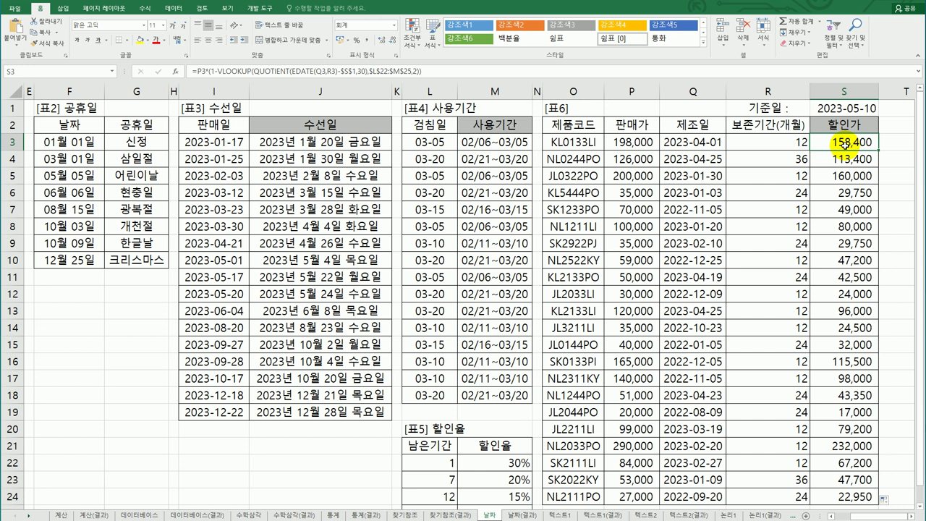
left_click(850, 225)
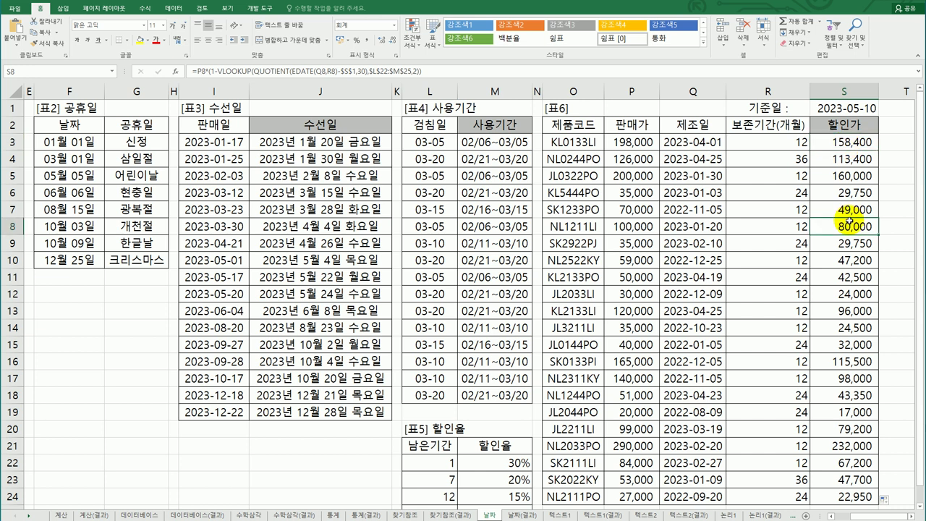
left_click(850, 243)
left_click(845, 293)
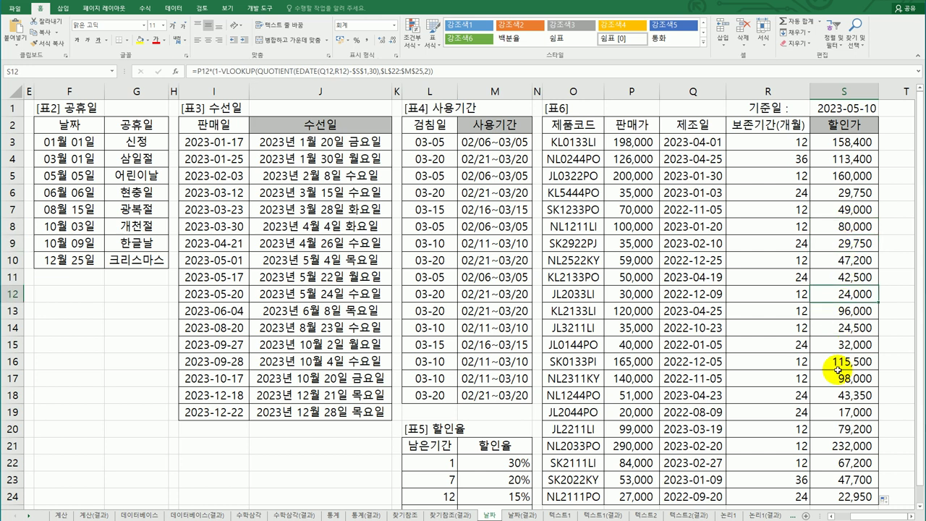
left_click(858, 142)
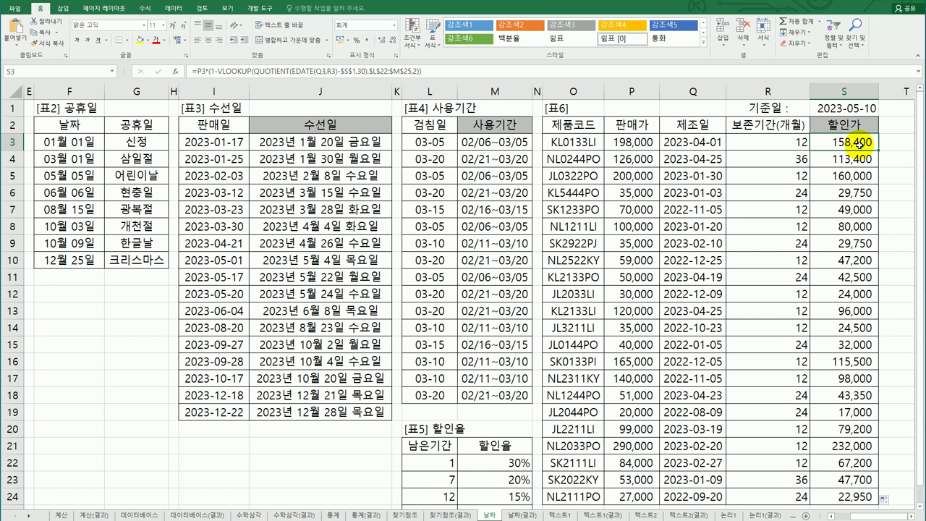